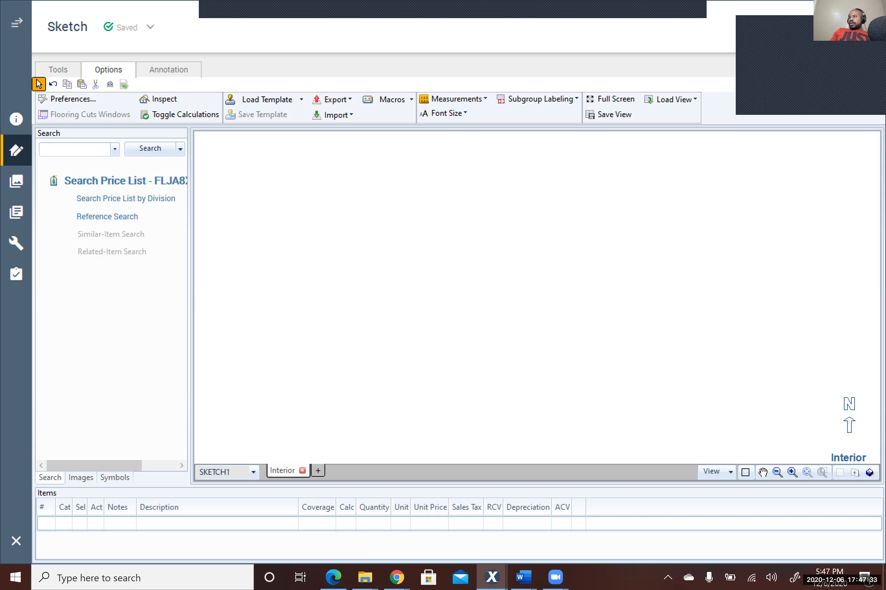
Switch to Microsoft Edge, examine the layouts of all three floors in the floor plan PDF, and return to Xactimate Sketch.
key("alt+Tab")
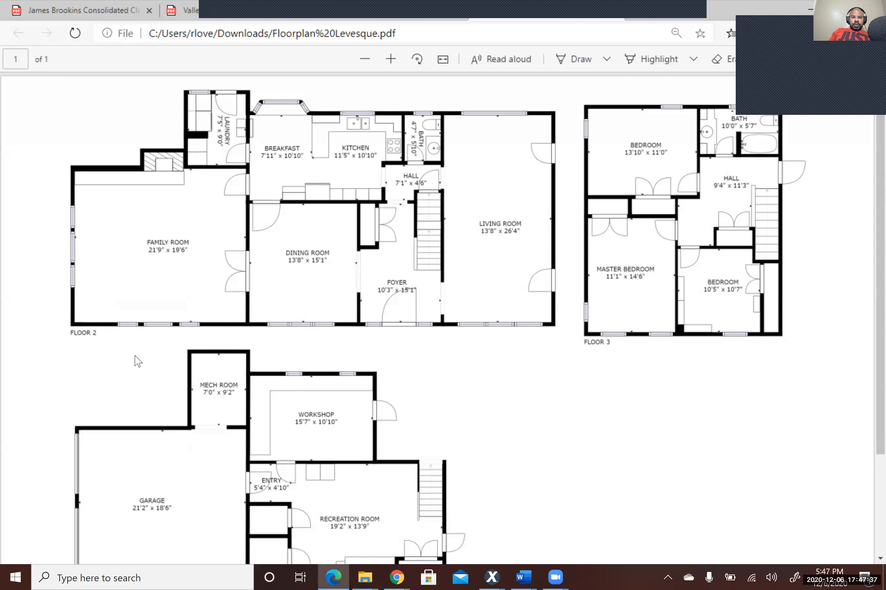
scroll(186, 254, "down", 1)
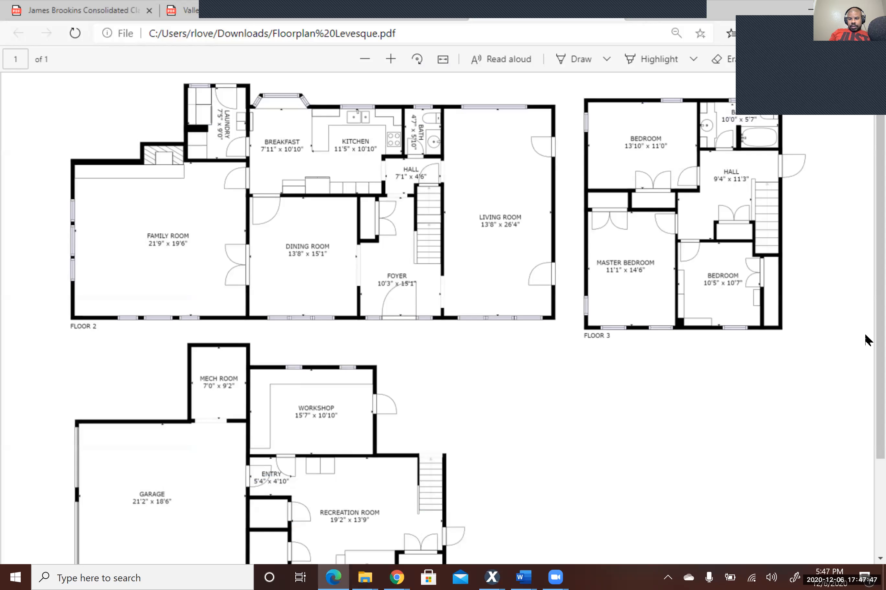
scroll(864, 374, "down", 3)
scroll(443, 316, "up", 3)
scroll(442, 317, "down", 3)
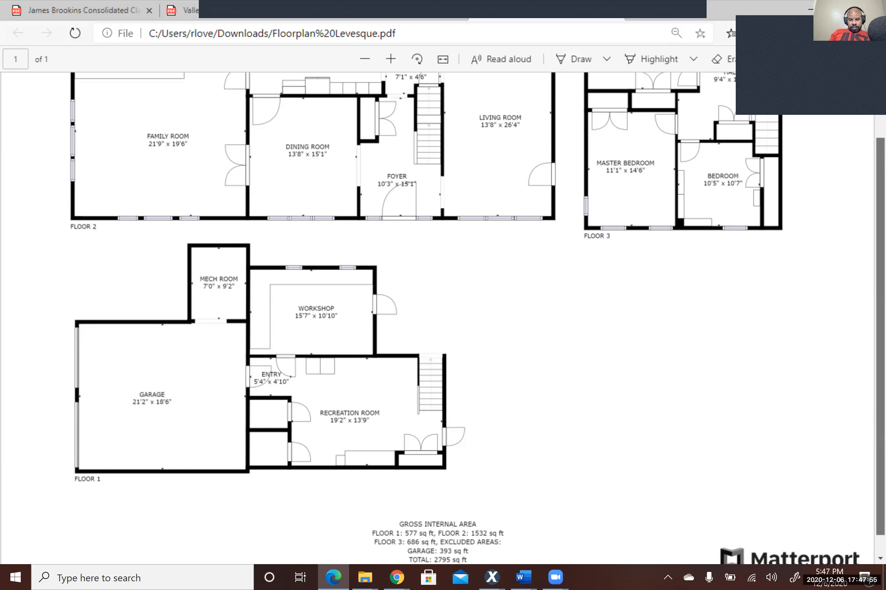
scroll(865, 376, "up", 3)
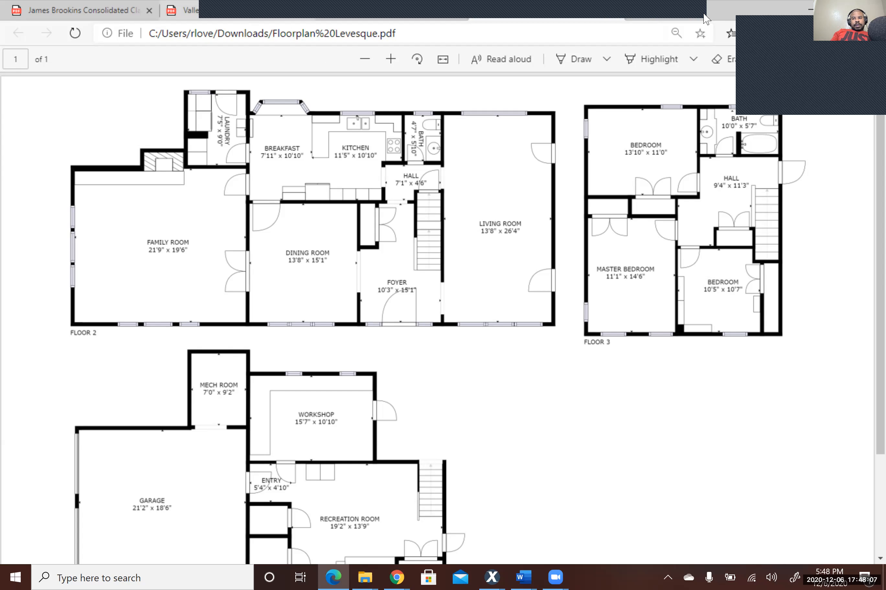
left_click(800, 12)
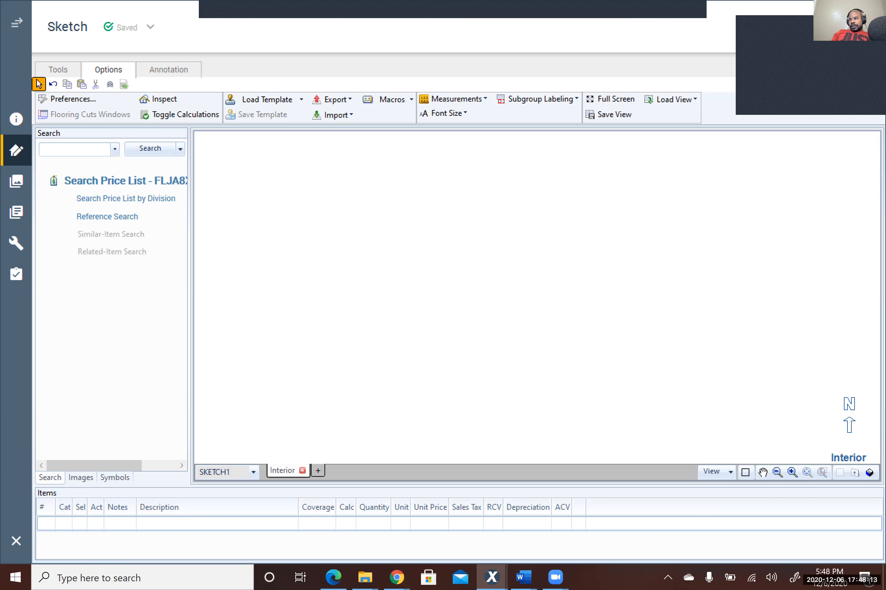
left_click(365, 577)
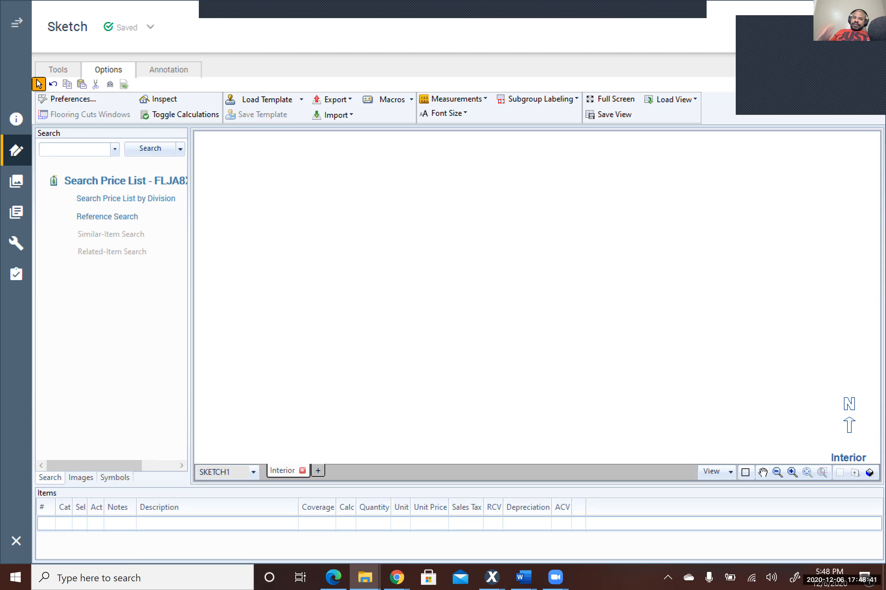
left_click(323, 116)
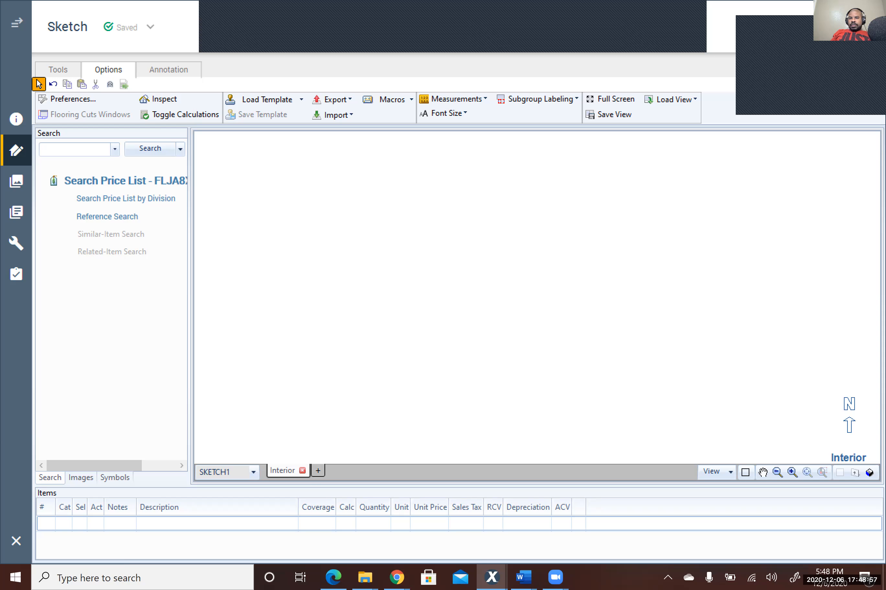
key("alt+Tab")
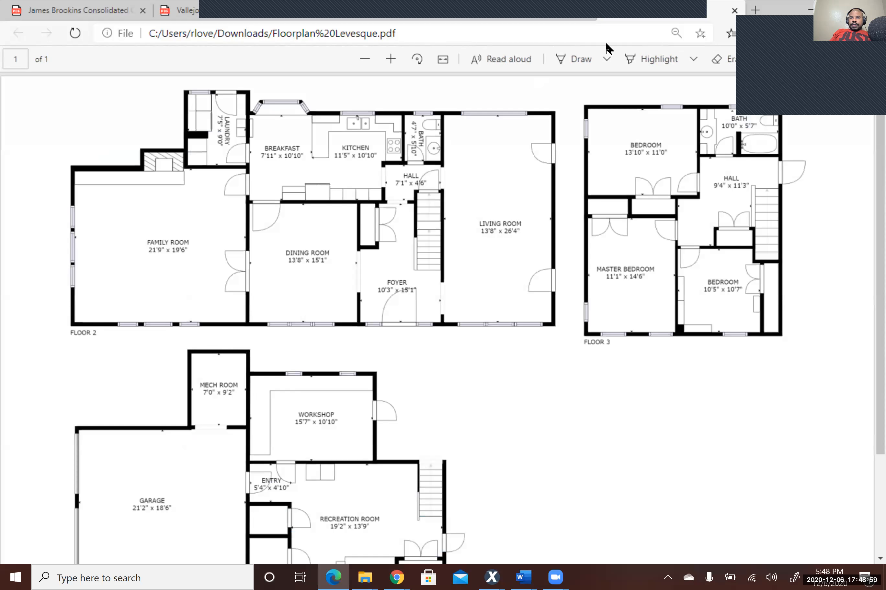
left_click(735, 10)
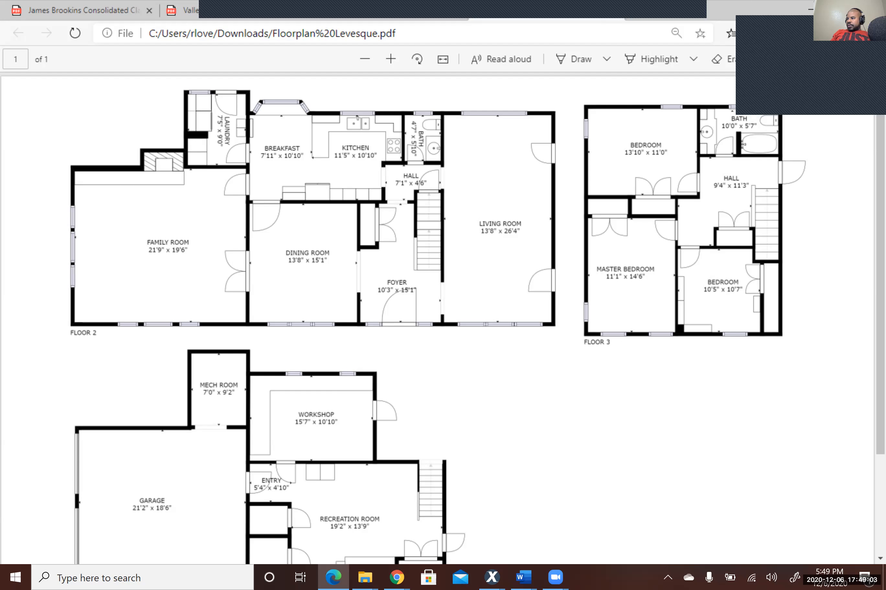
left_click(813, 9)
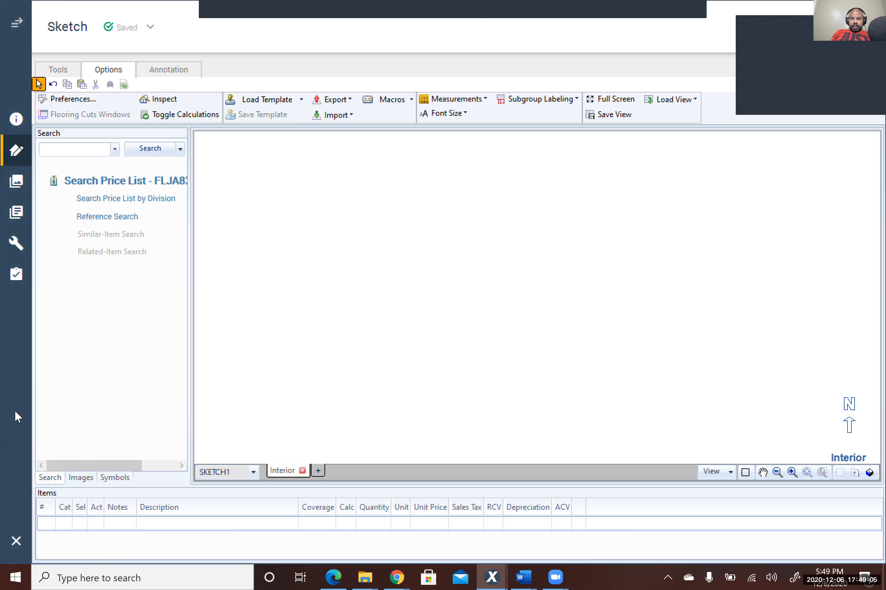
Try to import an underlay image into the sketch, and close the Zoom folder window.
left_click(335, 115)
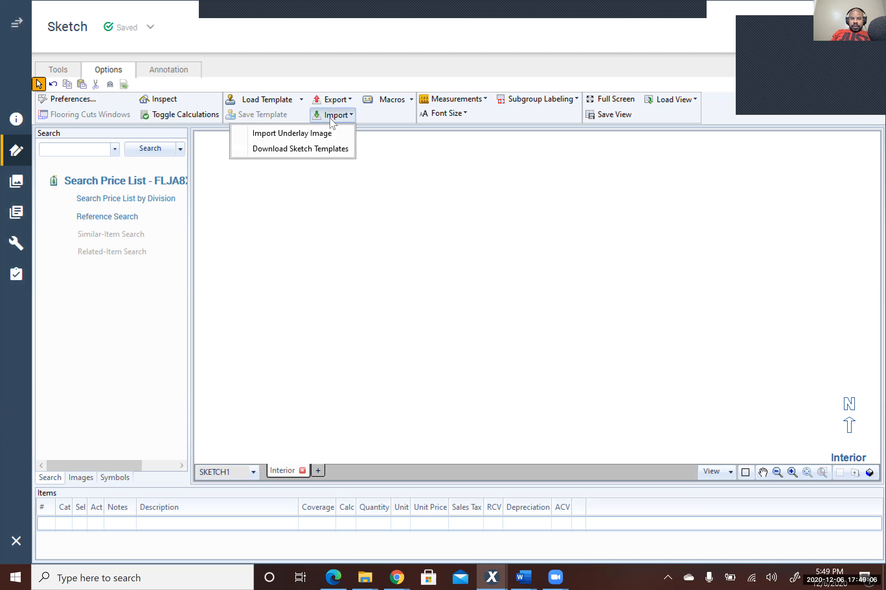
left_click(299, 134)
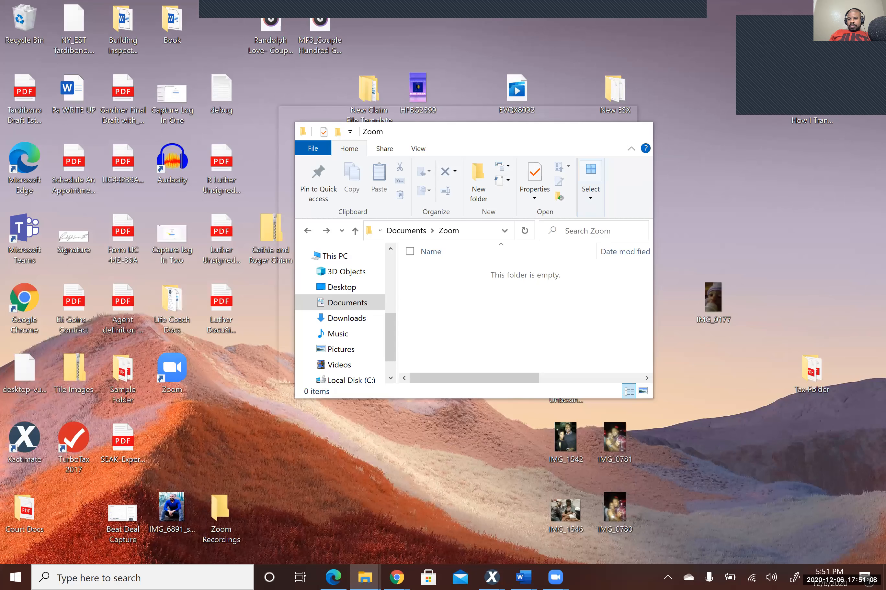
left_click(404, 533)
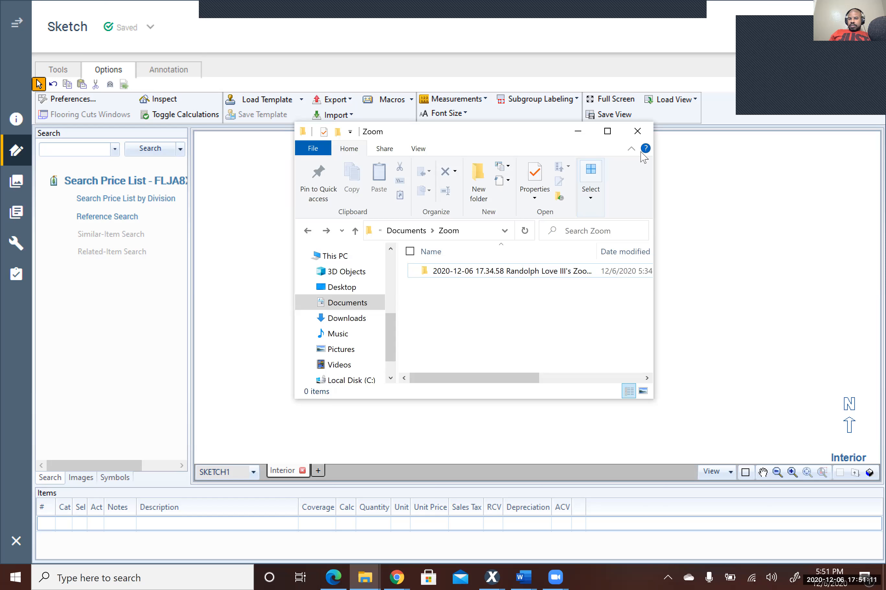
left_click(638, 131)
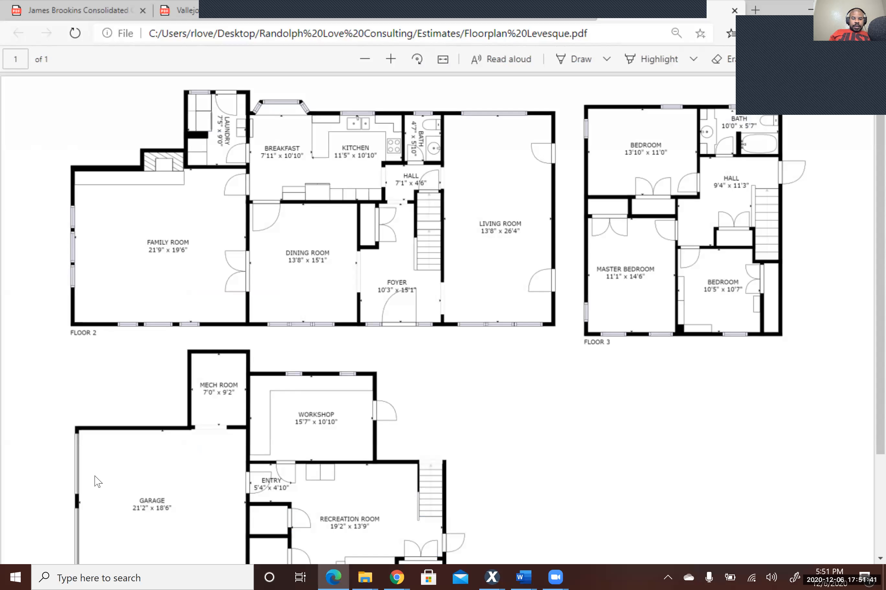
Capture the Floor 2 and Floor 3 plans from the PDF with Snipping Tool, and discard the snip without saving.
left_click(93, 577)
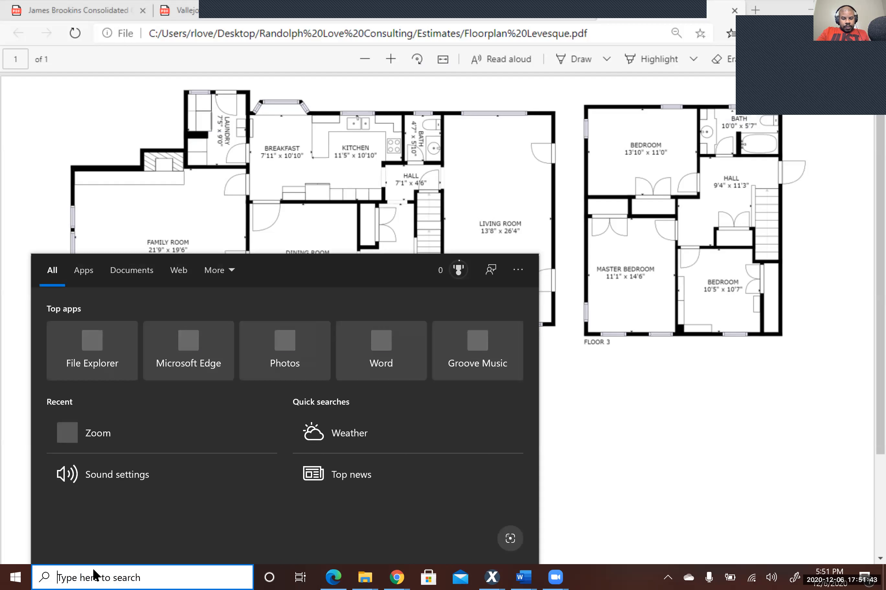
type("sn")
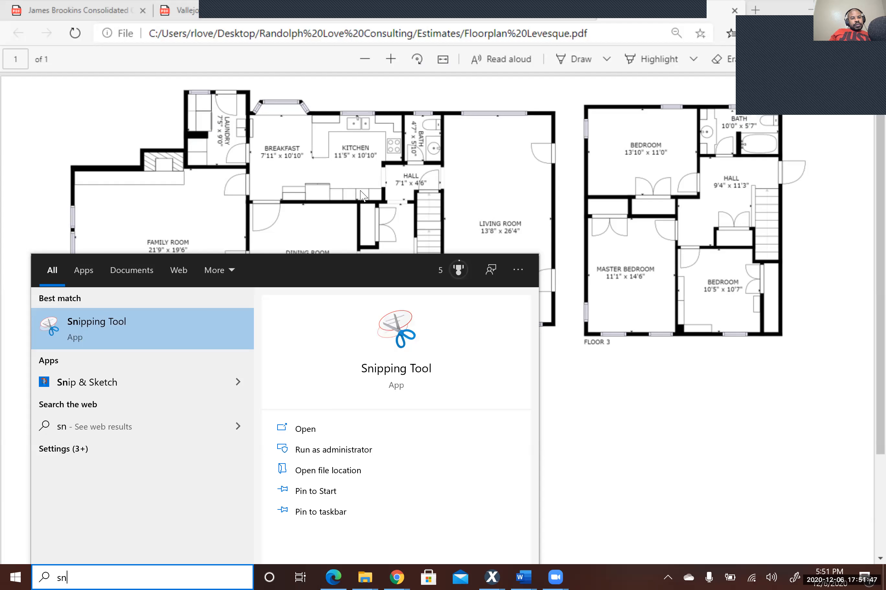
left_click(88, 335)
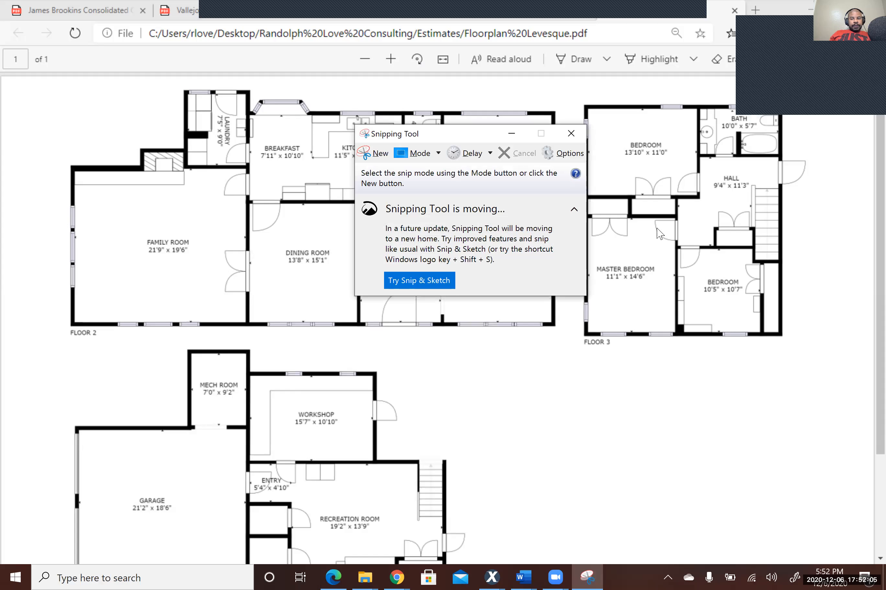
left_click(368, 153)
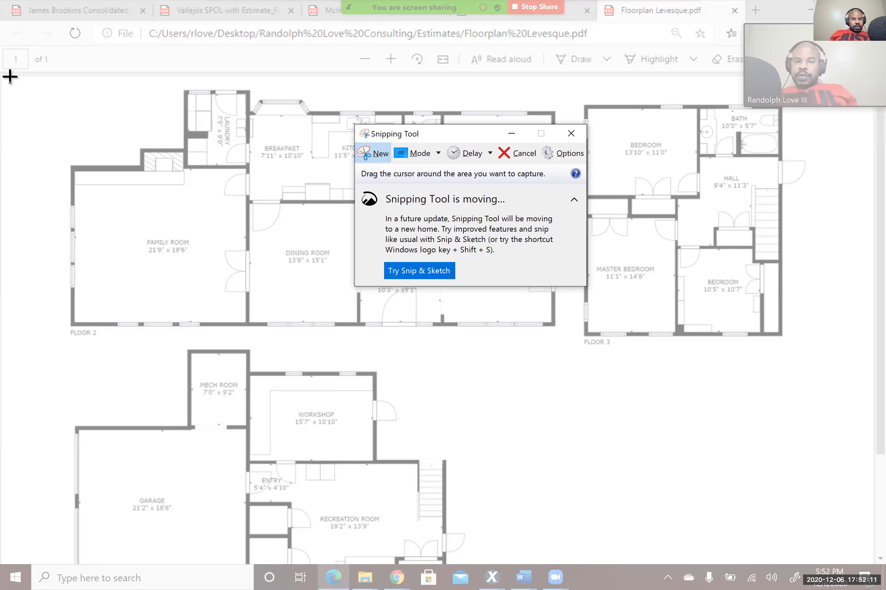
left_click_drag(1, 76, 872, 365)
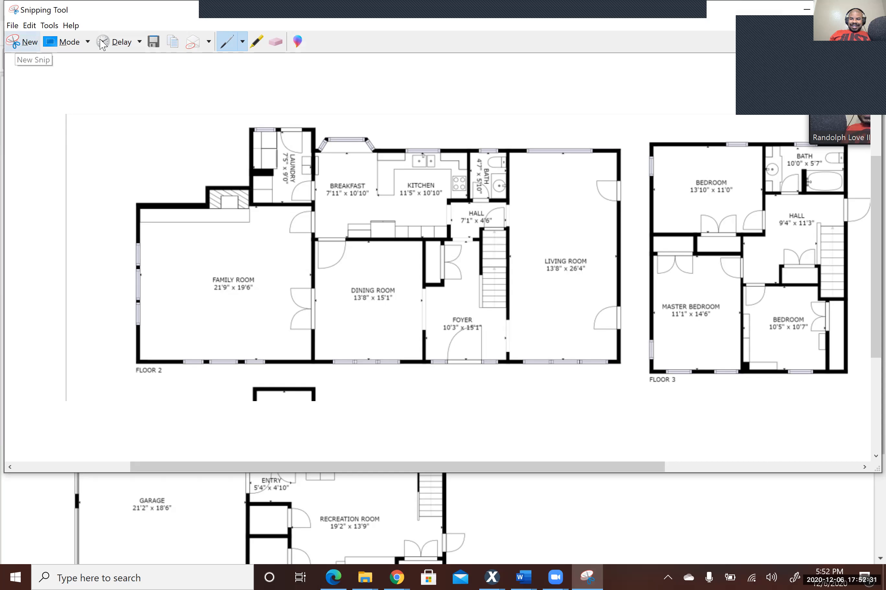
left_click(866, 9)
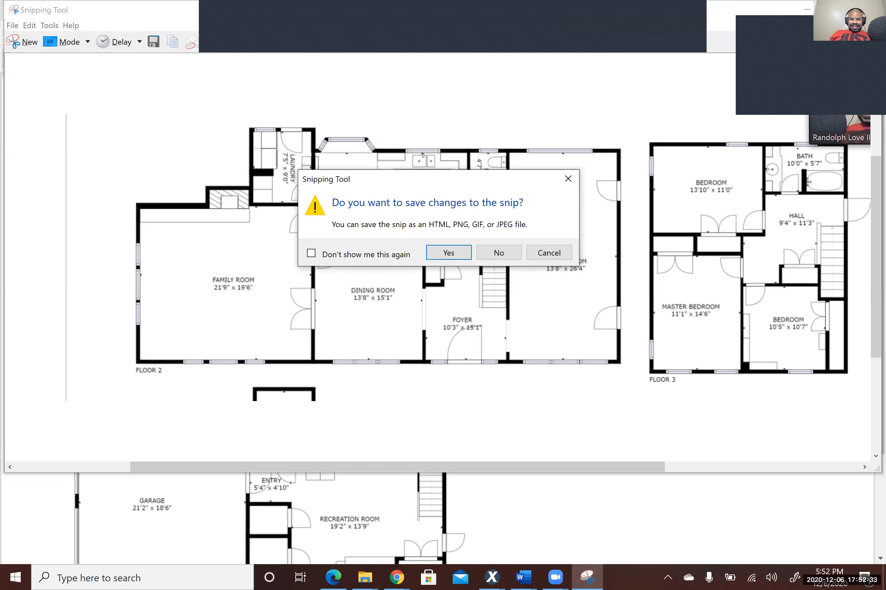
left_click(482, 254)
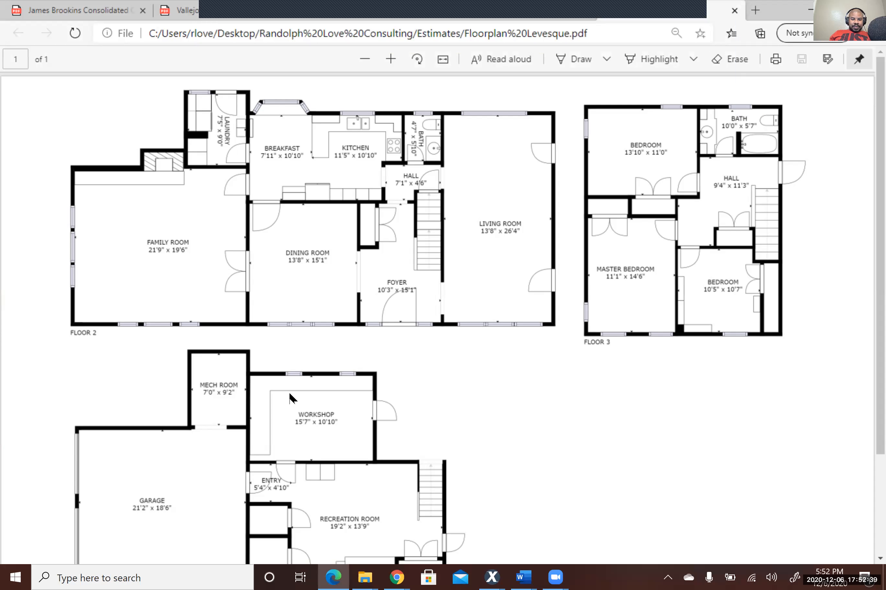
Reopen Snipping Tool and capture a rectangular snip of the Floor 2 and Floor 3 plans from the PDF.
left_click(185, 577)
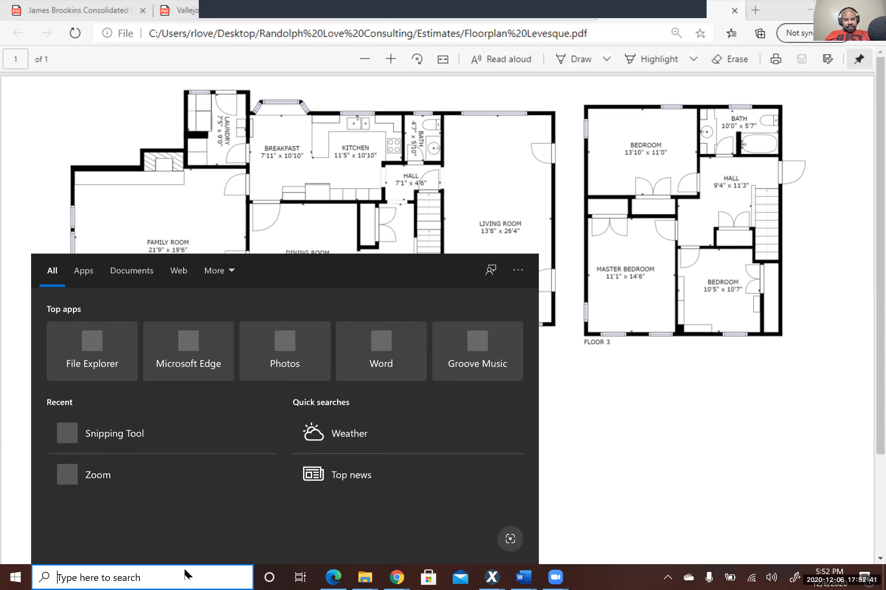
left_click(119, 451)
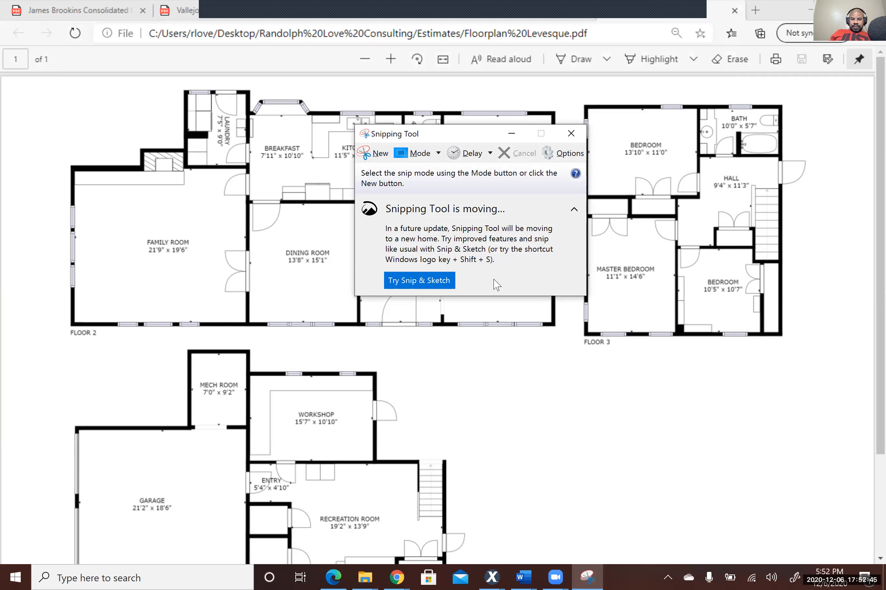
left_click(376, 154)
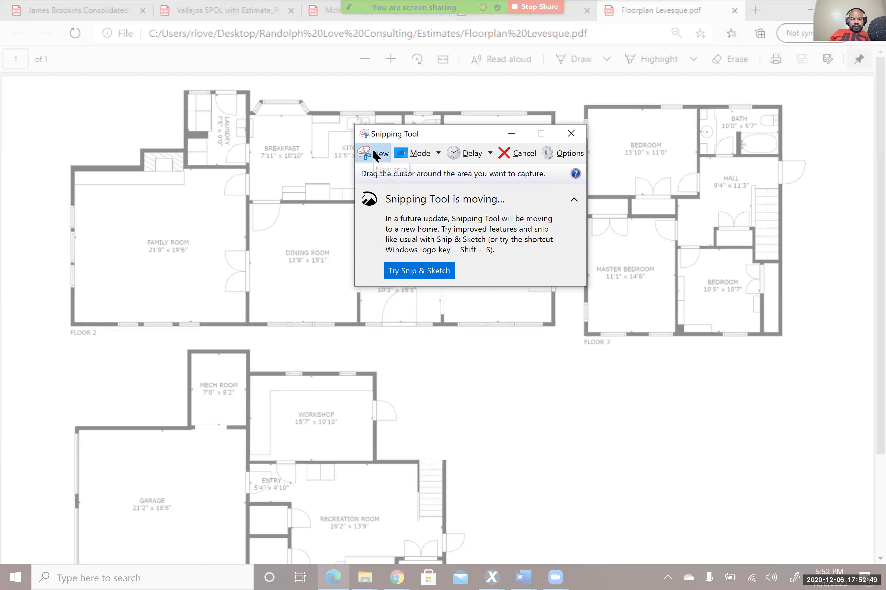
key("Escape")
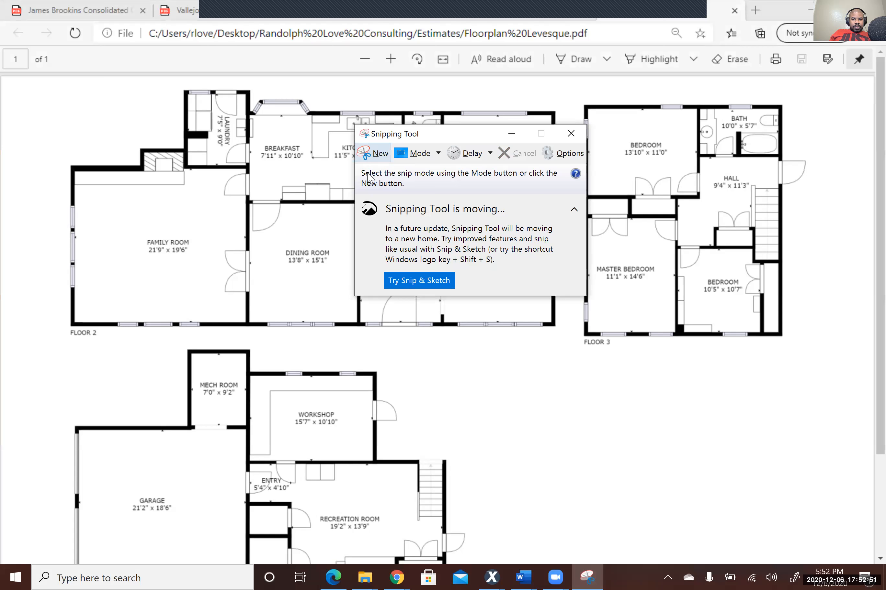
left_click(364, 153)
left_click_drag(2, 78, 875, 356)
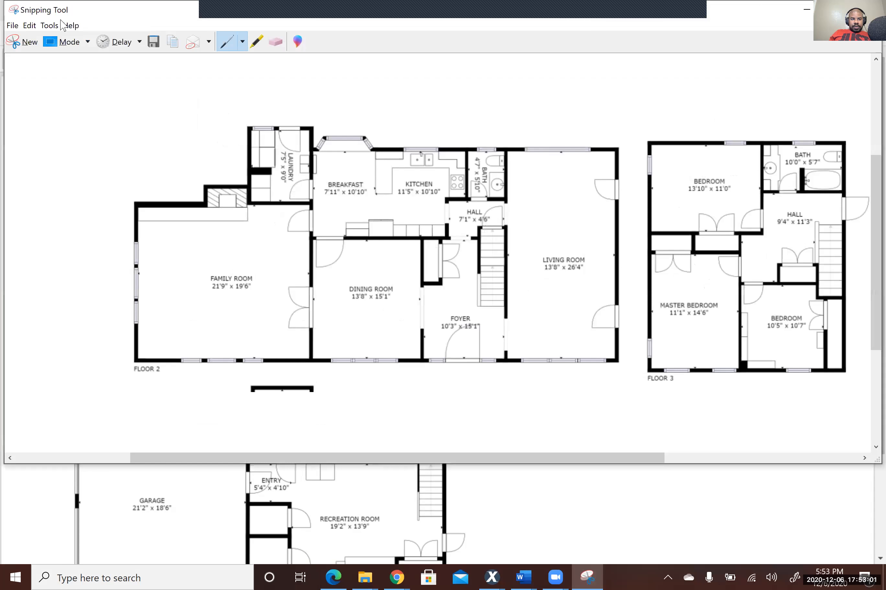
Try to save the snip of Floors 2 and 3 as a JPEG file, browsing the folders for a destination.
left_click(12, 30)
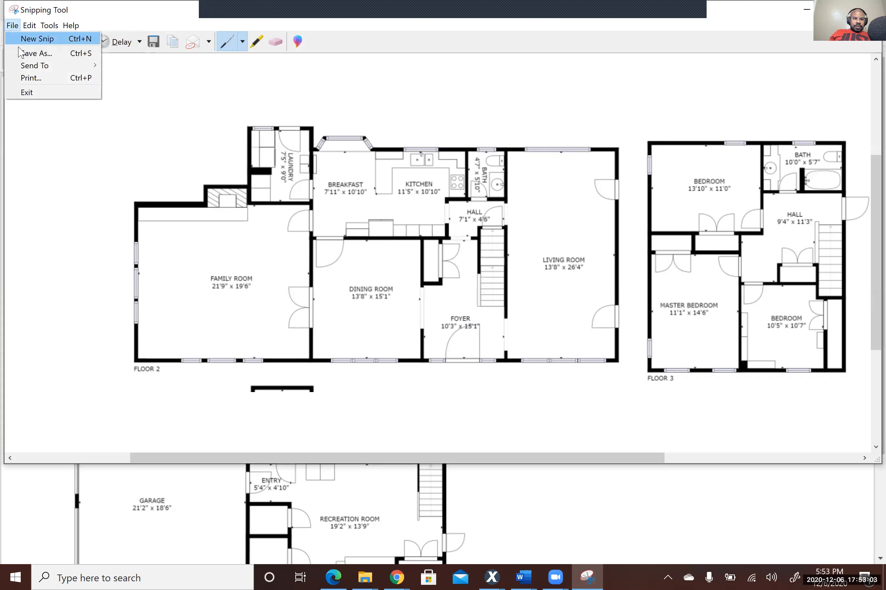
left_click(32, 53)
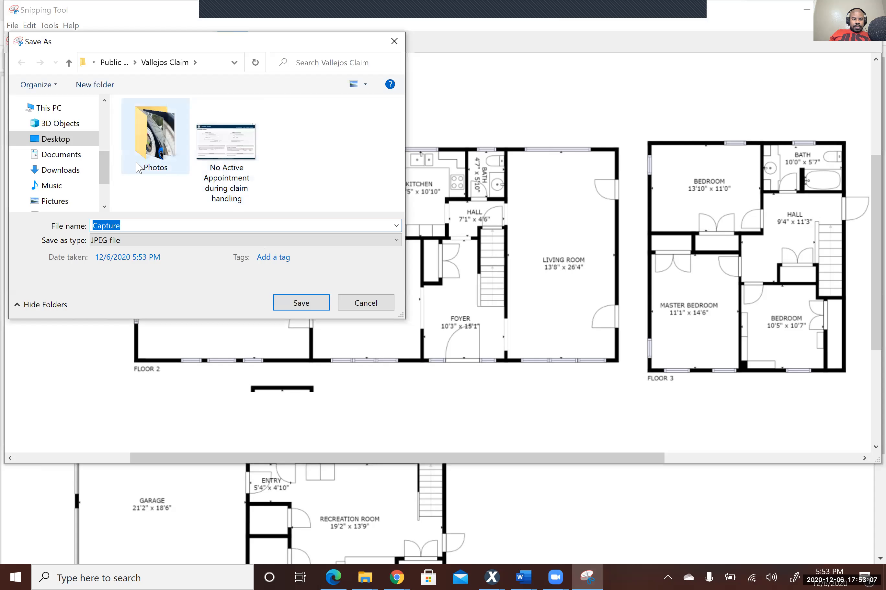
left_click_drag(107, 170, 100, 129)
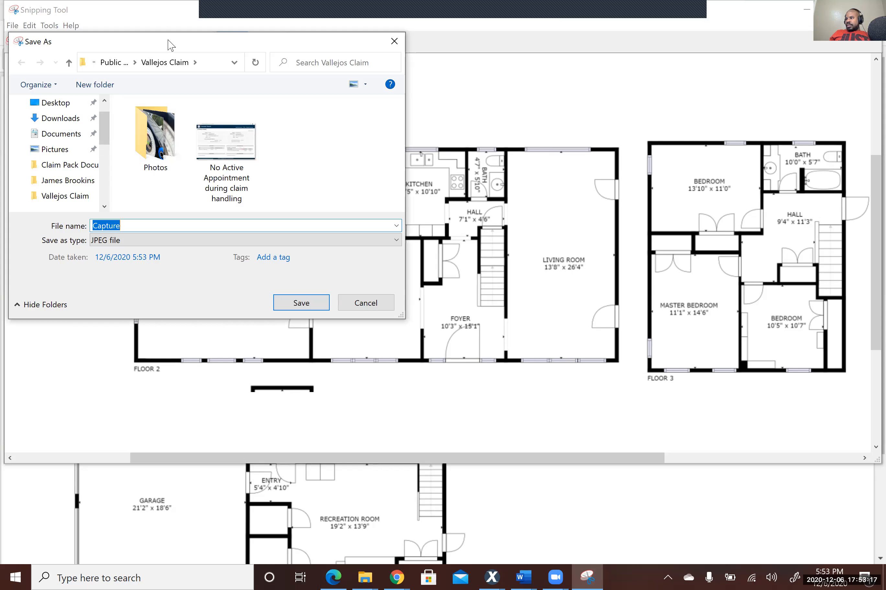
key("Escape")
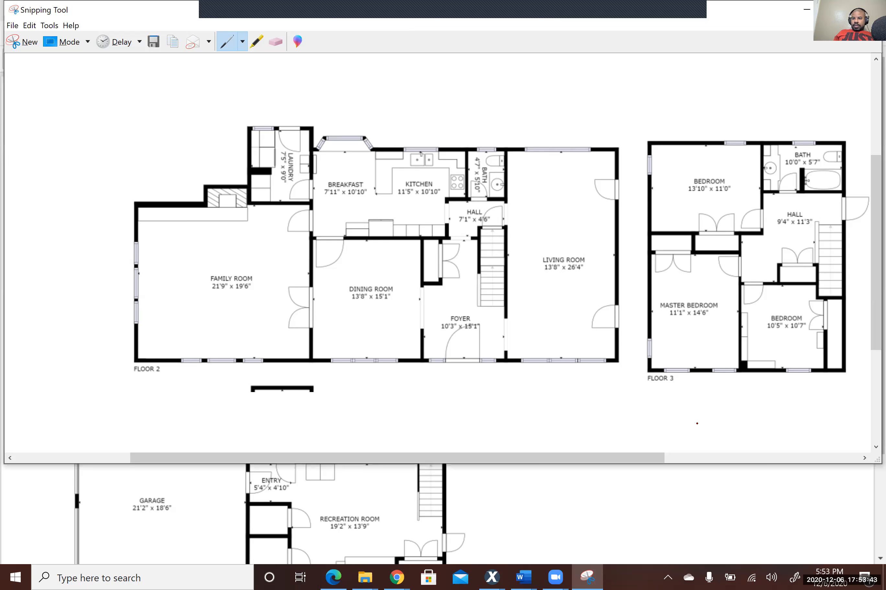
Reopen Snipping Tool and capture a rectangular snip of the Floor 1 plan from the PDF.
left_click(23, 41)
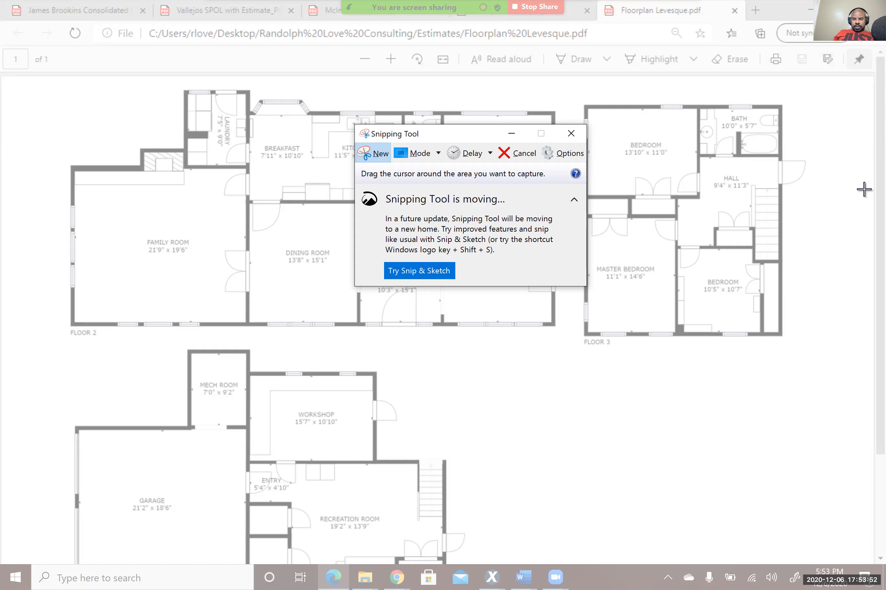
left_click(569, 133)
scroll(867, 207, "down", 3)
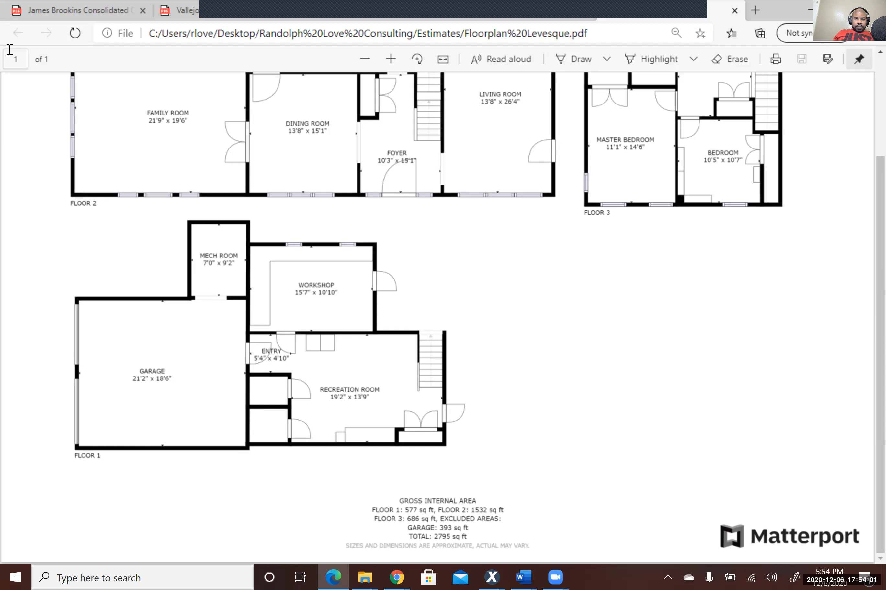
left_click(199, 577)
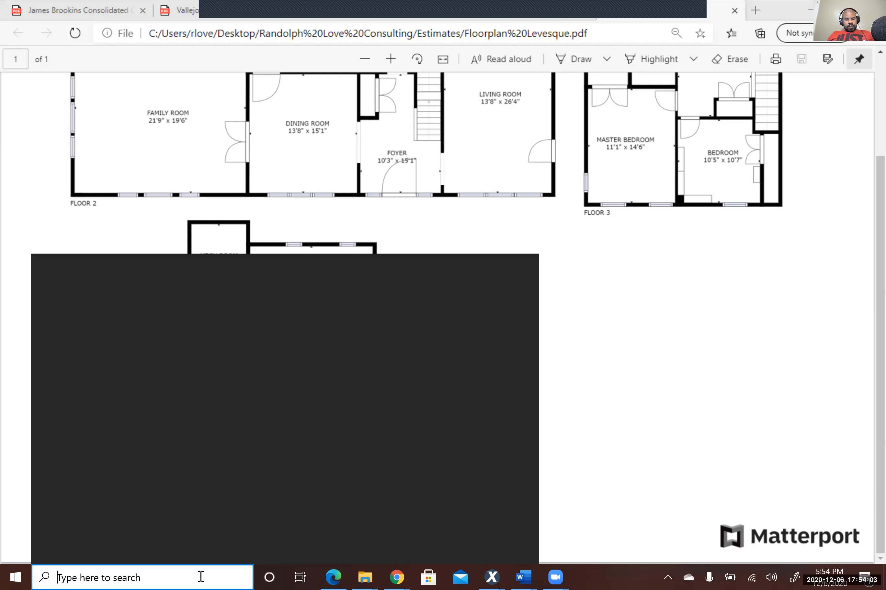
type("sni")
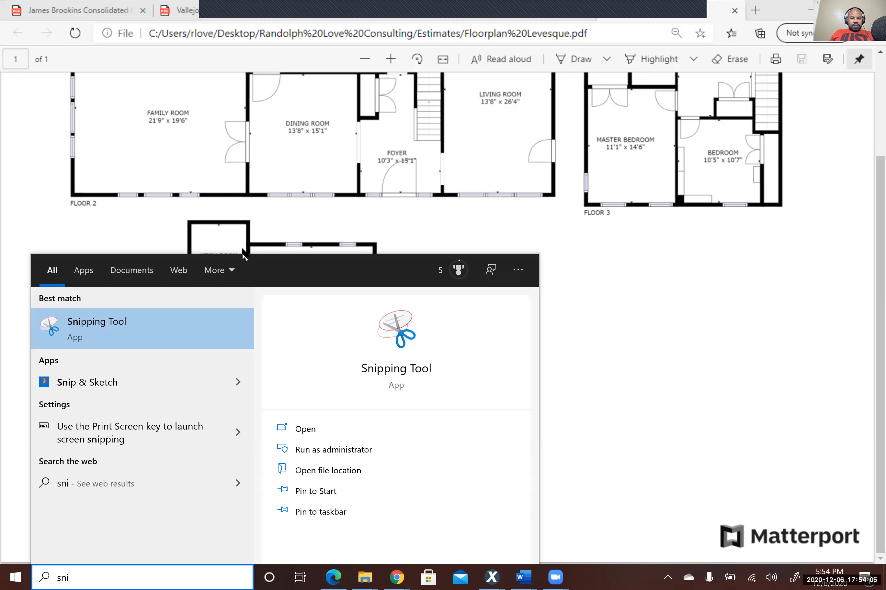
left_click(89, 341)
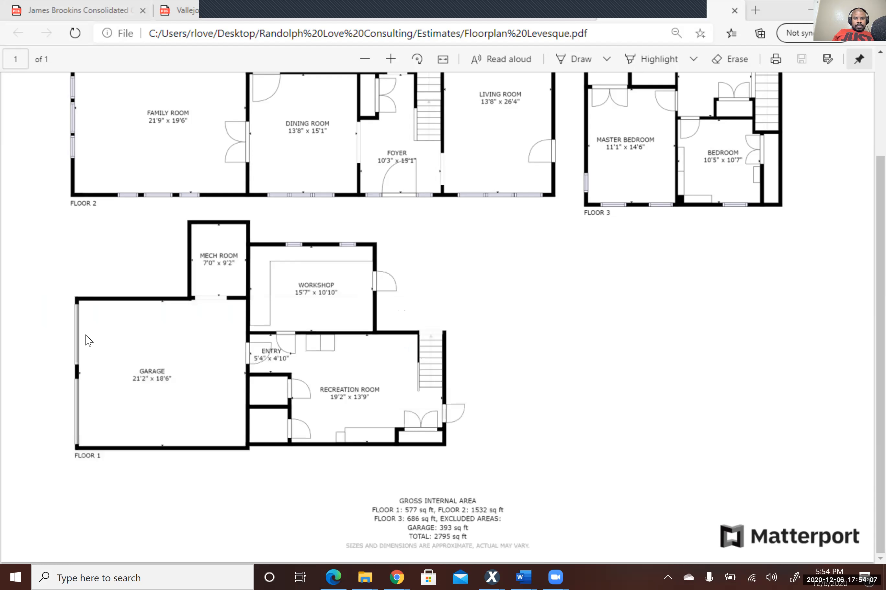
left_click(375, 154)
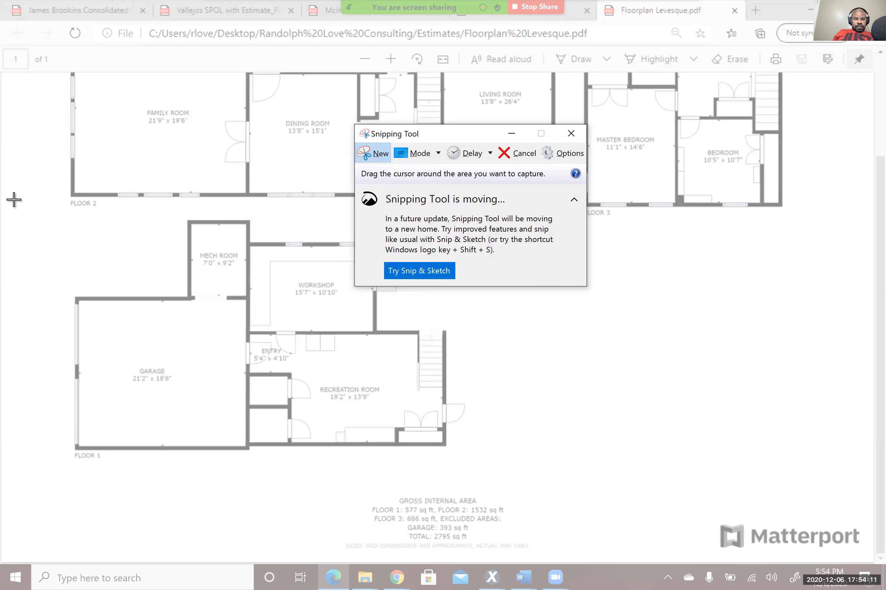
left_click_drag(14, 198, 596, 499)
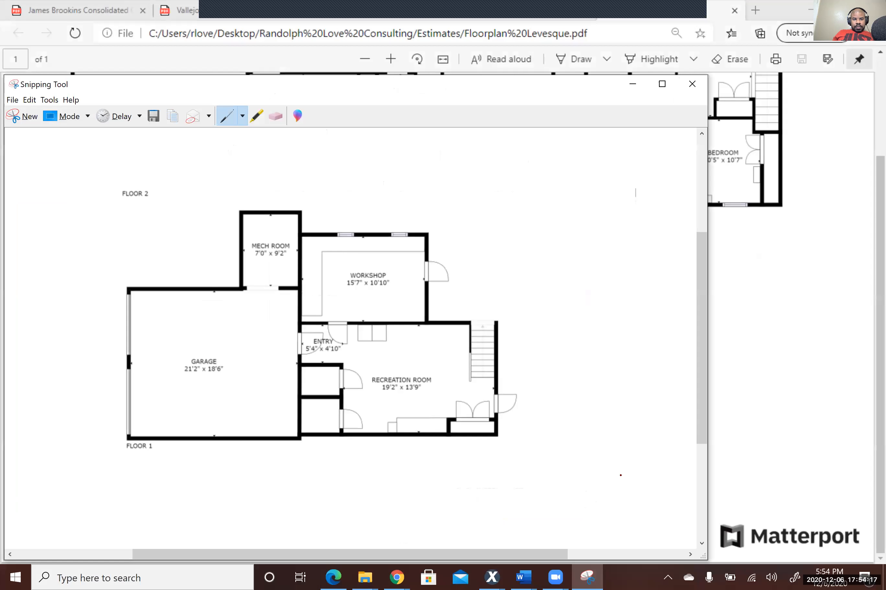
Save the Floor 1 snip as a JPEG file in the Estimates folder, and switch to the LEVESQUE project in Xactimate.
left_click(12, 100)
left_click(18, 130)
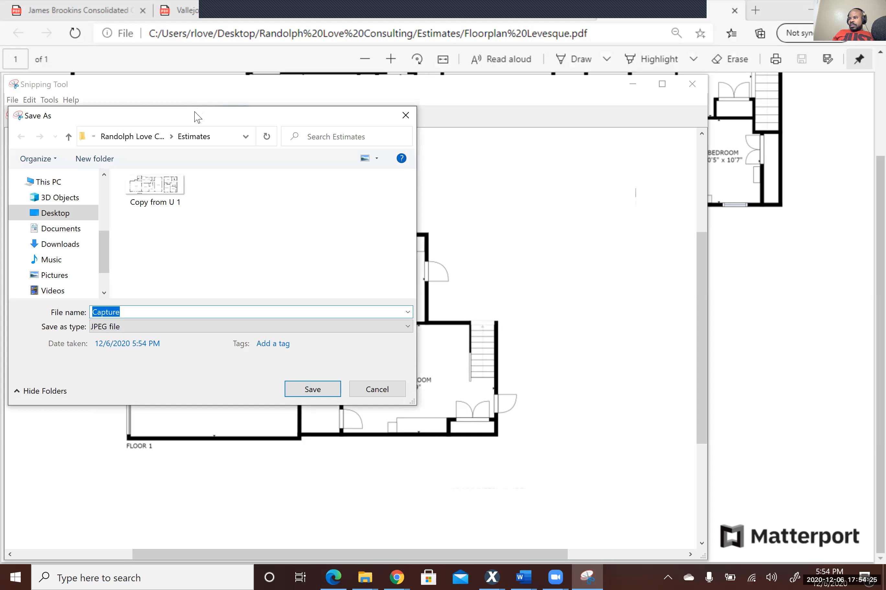
left_click_drag(194, 112, 0, 114)
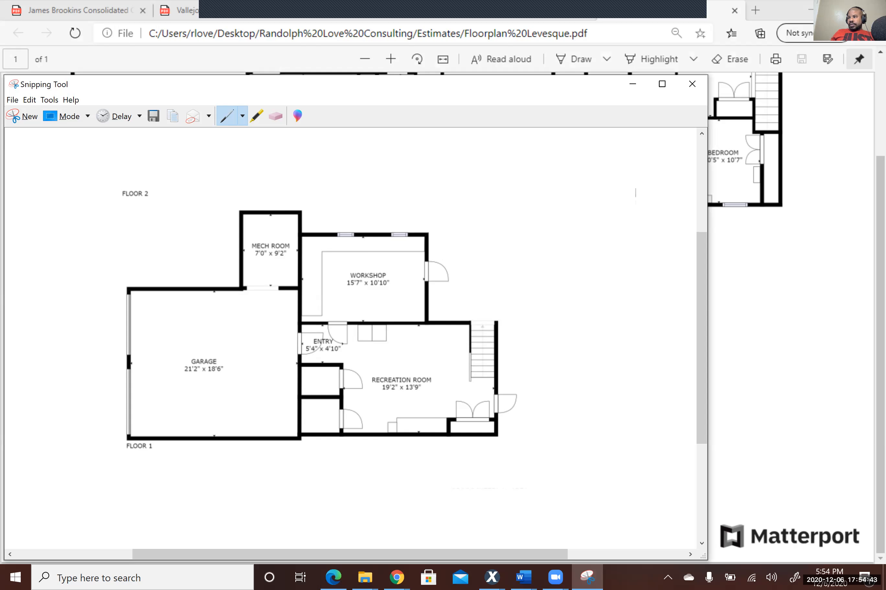
scroll(699, 133, "left", 3)
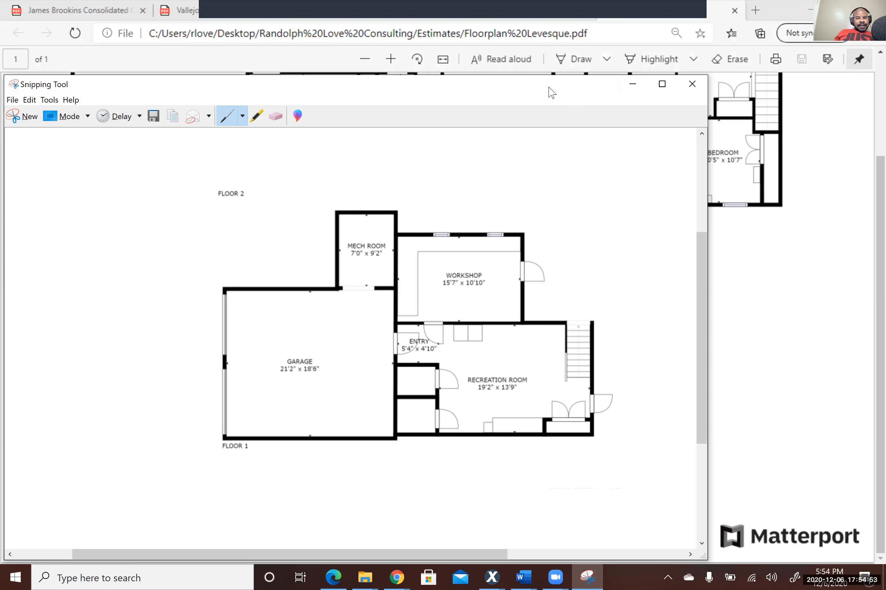
left_click_drag(552, 92, 662, 49)
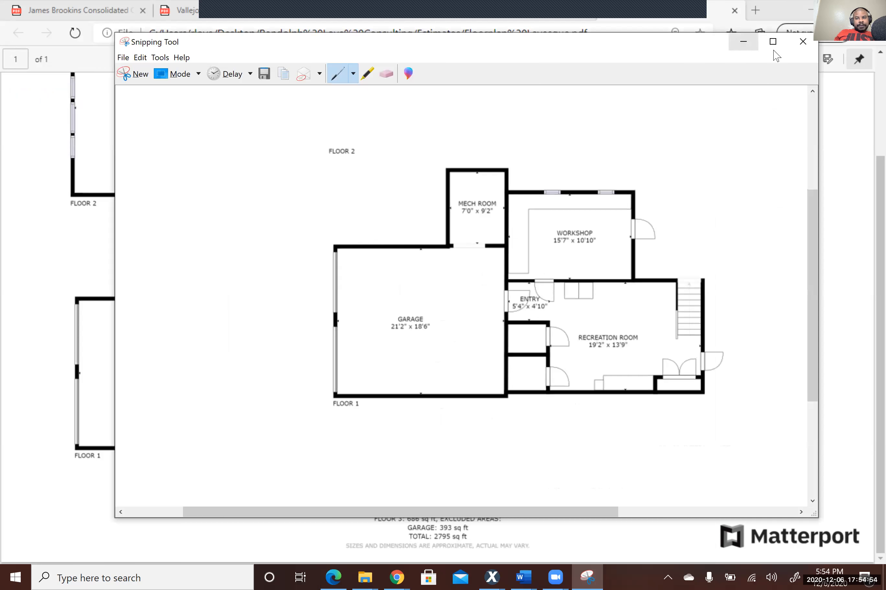
left_click(802, 42)
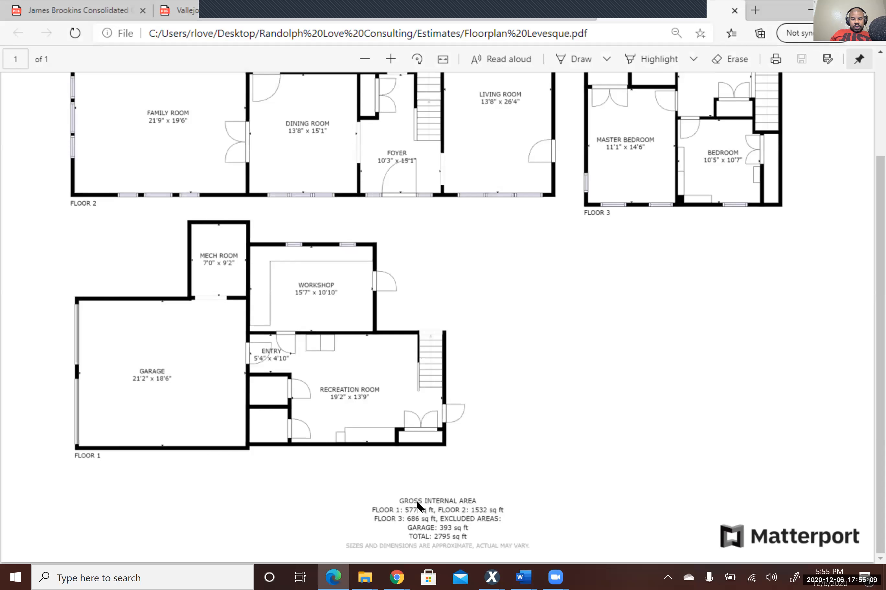
mouse_move(492, 577)
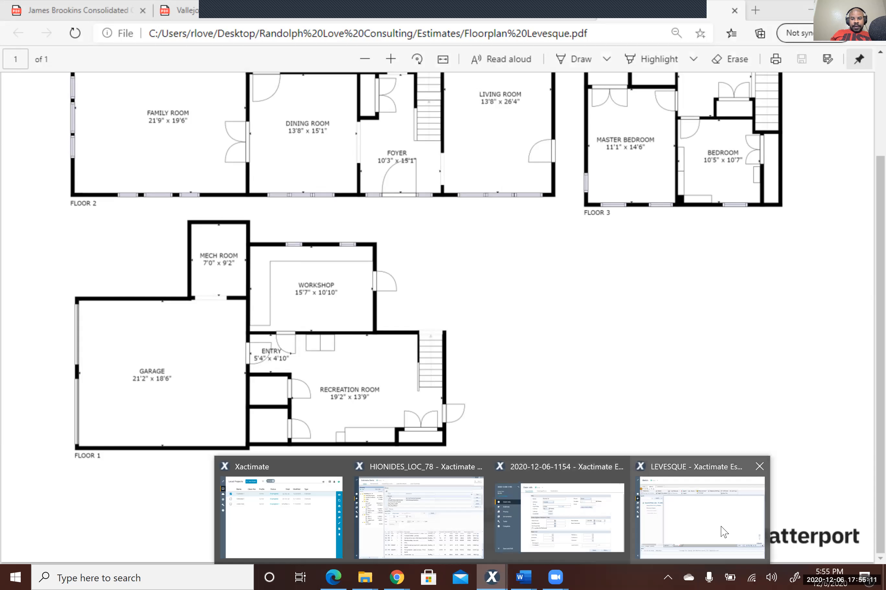
left_click(742, 527)
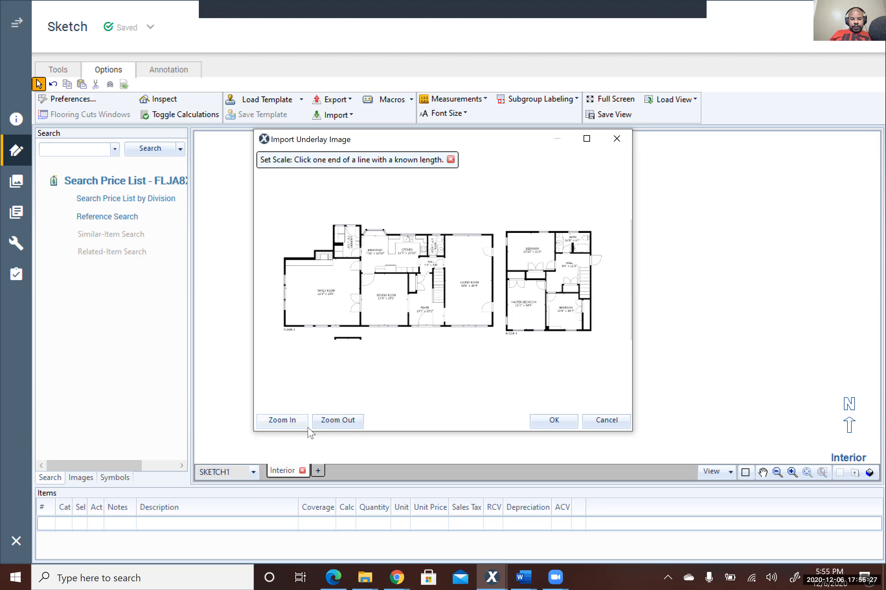
left_click(330, 421)
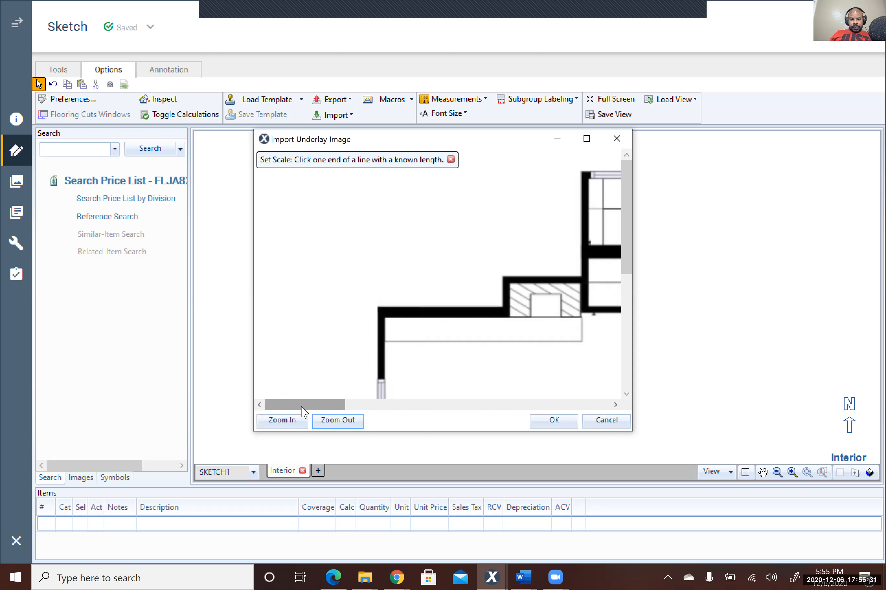
left_click(393, 406)
left_click_drag(393, 407, 501, 401)
left_click_drag(627, 261, 618, 349)
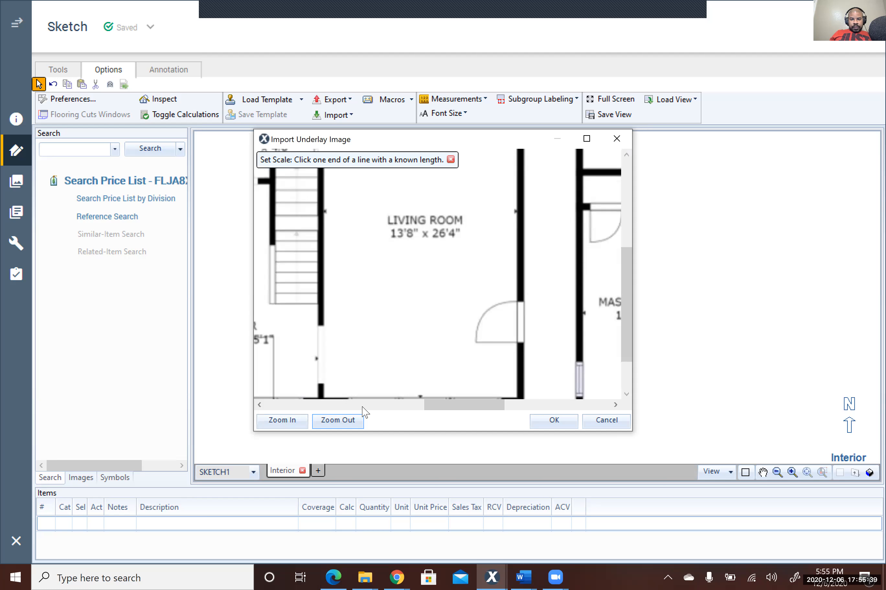
left_click(524, 334)
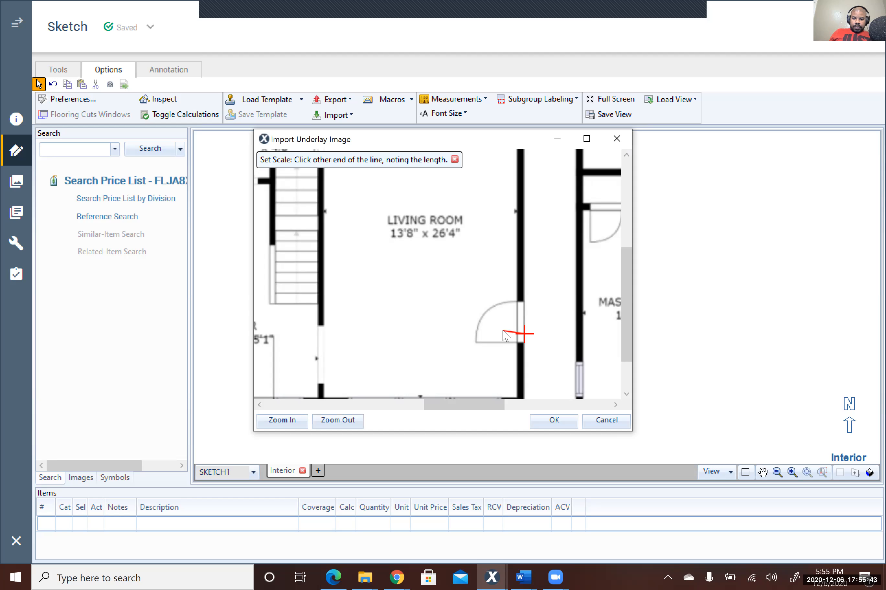
left_click(607, 424)
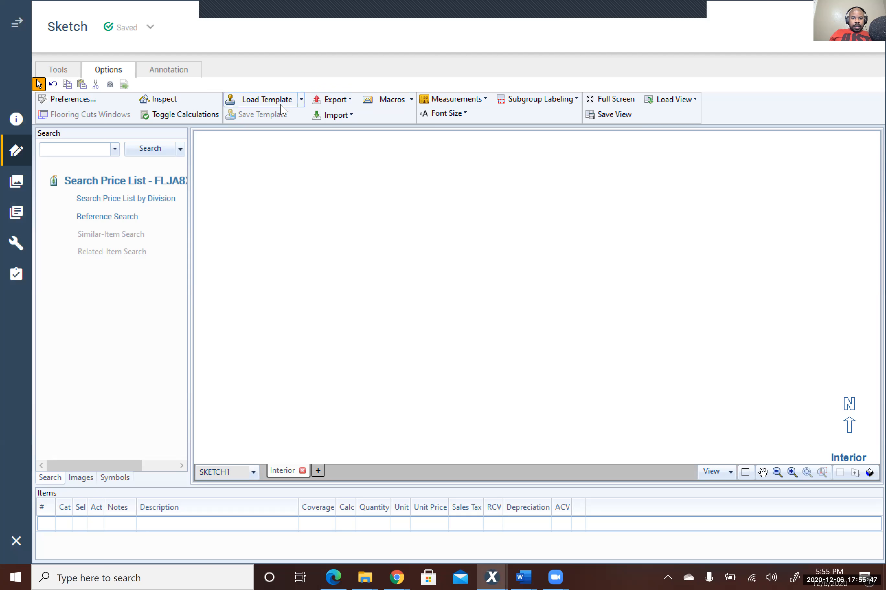
Load the snip of Floors 2 and 3 as an underlay image and mark the first scale point at the living room's upper wall.
left_click(336, 115)
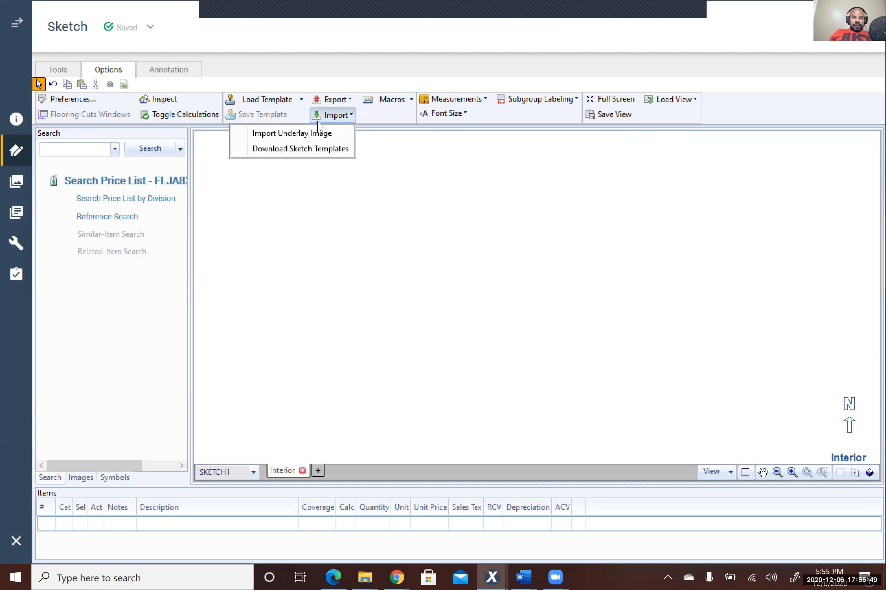
left_click(309, 134)
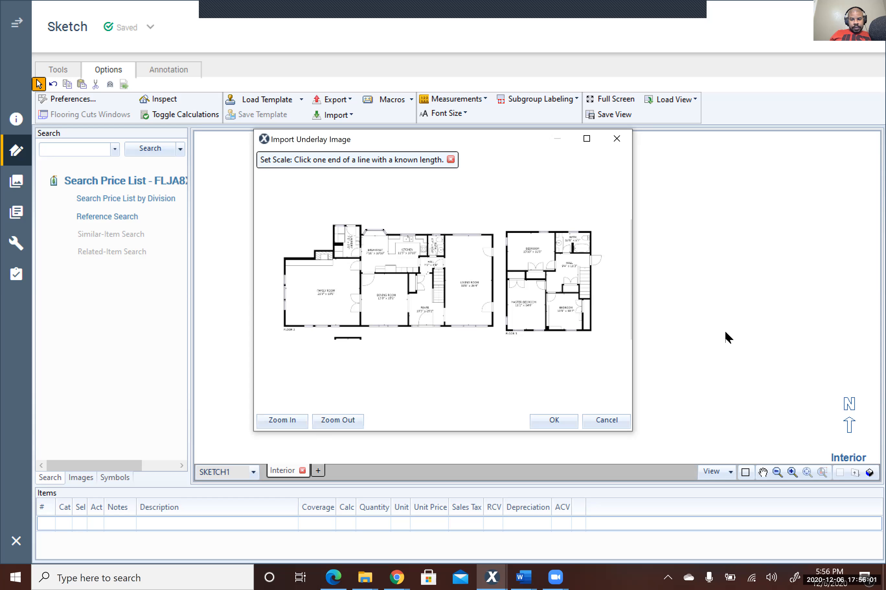
left_click(281, 421)
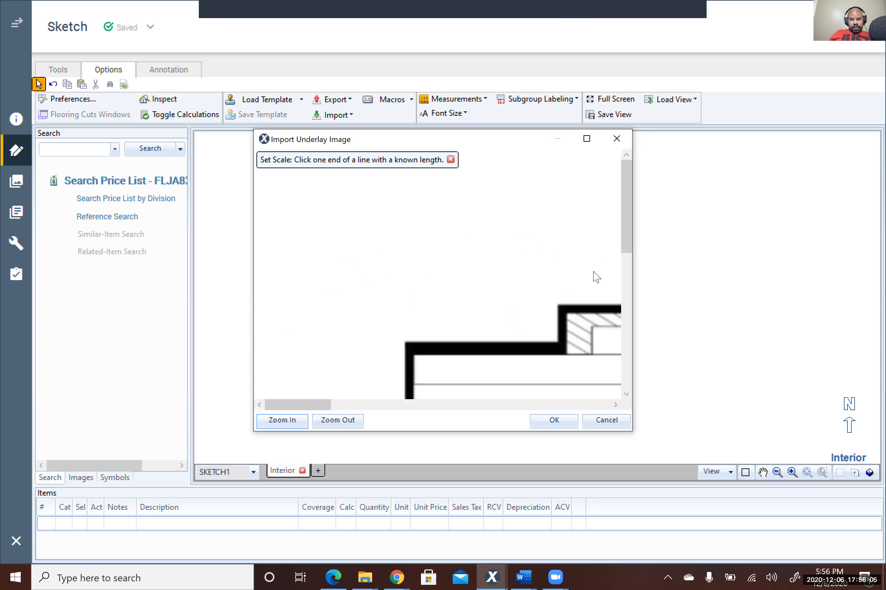
left_click_drag(631, 233, 611, 336)
left_click_drag(300, 403, 454, 419)
left_click_drag(626, 338, 623, 237)
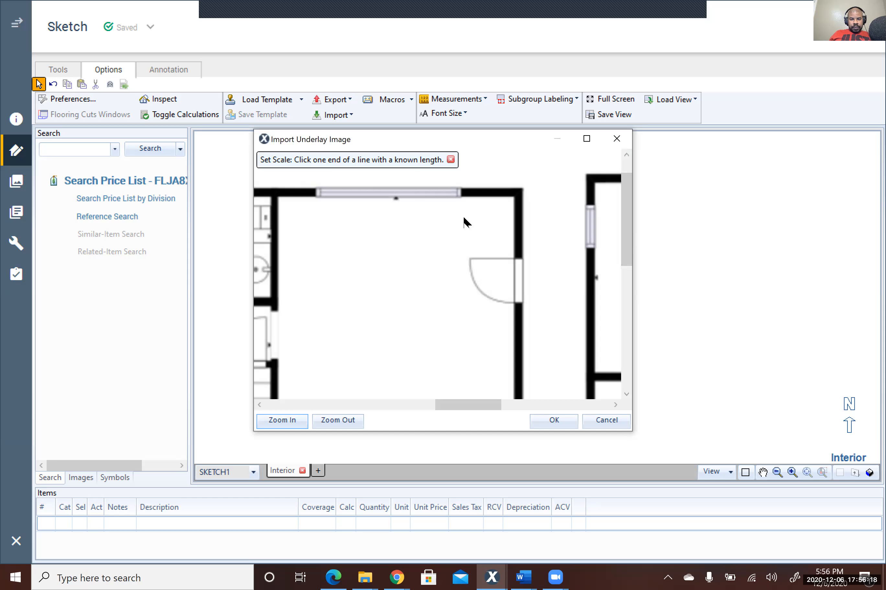
left_click(396, 199)
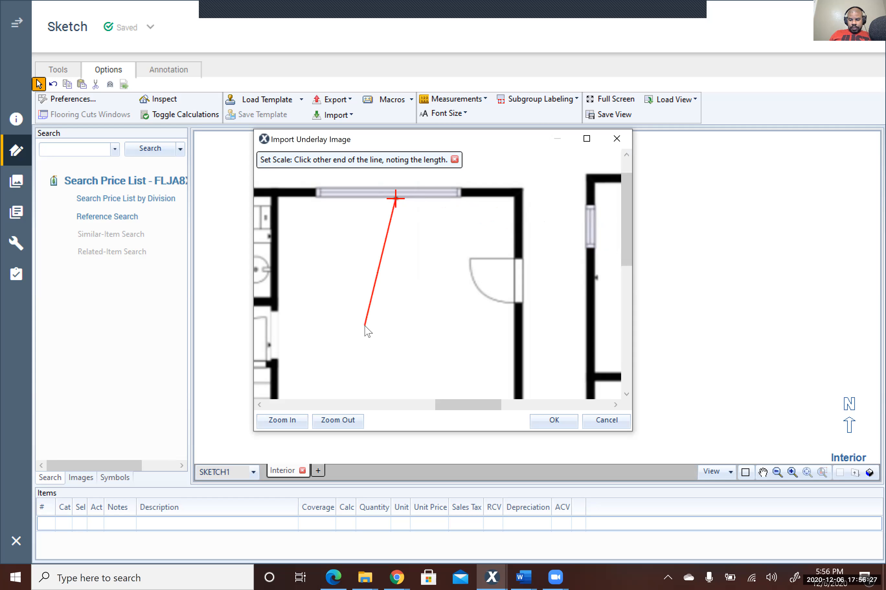
End the scale line at the living room's lower wall, set its length to 26'4", and complete the underlay import.
scroll(368, 332, "down", 3)
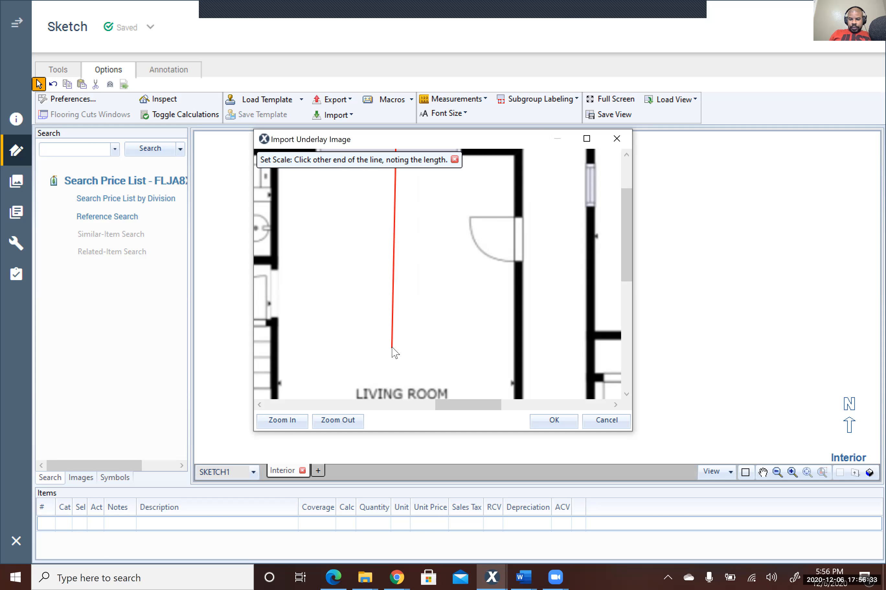
scroll(392, 349, "down", 3)
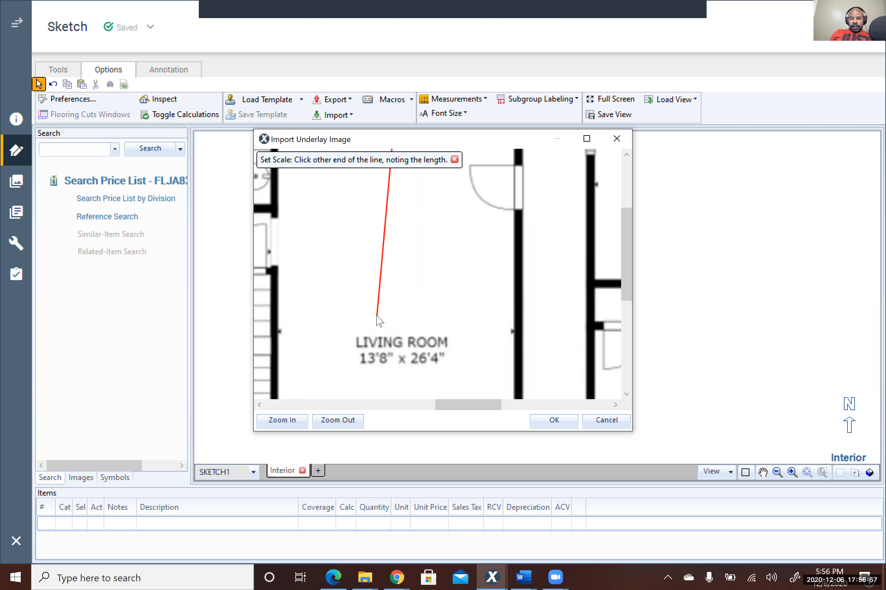
scroll(378, 317, "down", 5)
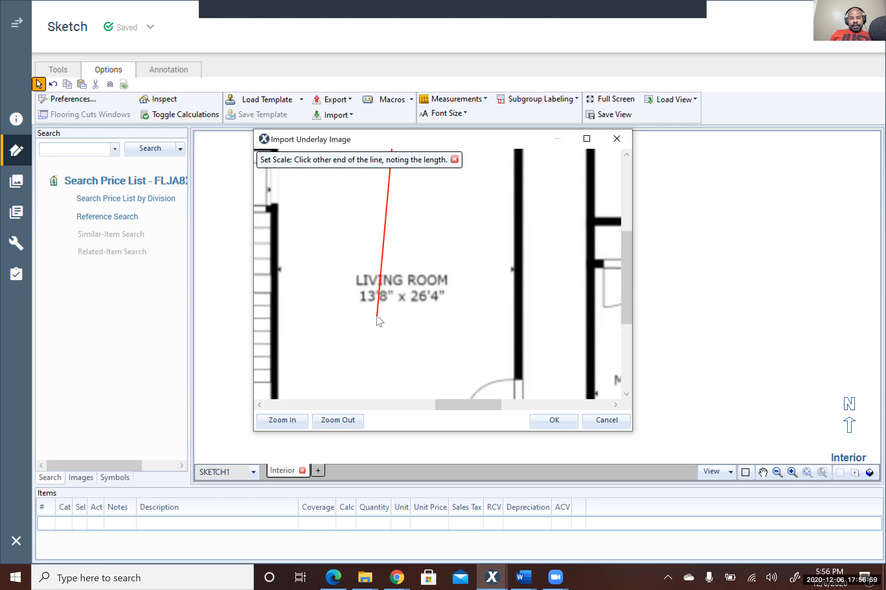
scroll(378, 318, "down", 5)
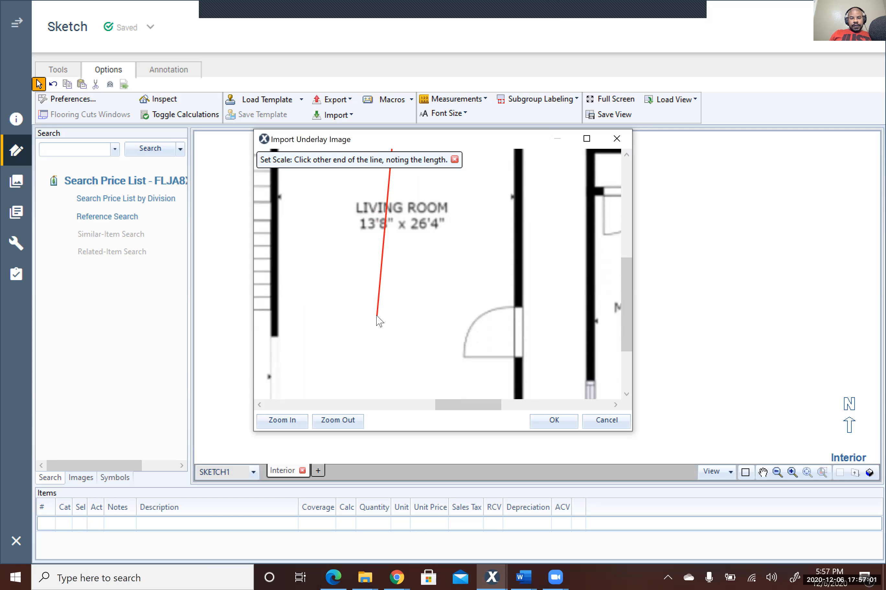
scroll(378, 320, "down", 2)
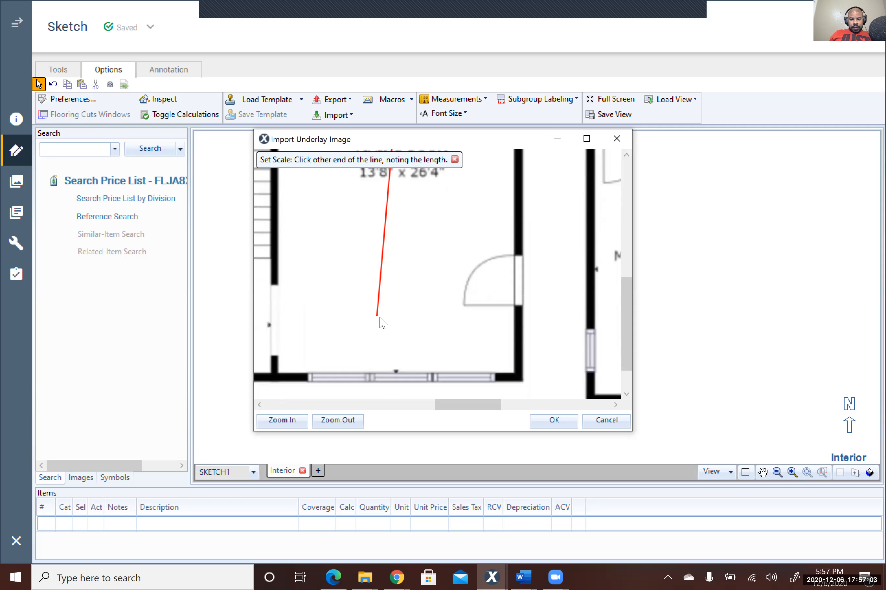
left_click(395, 370)
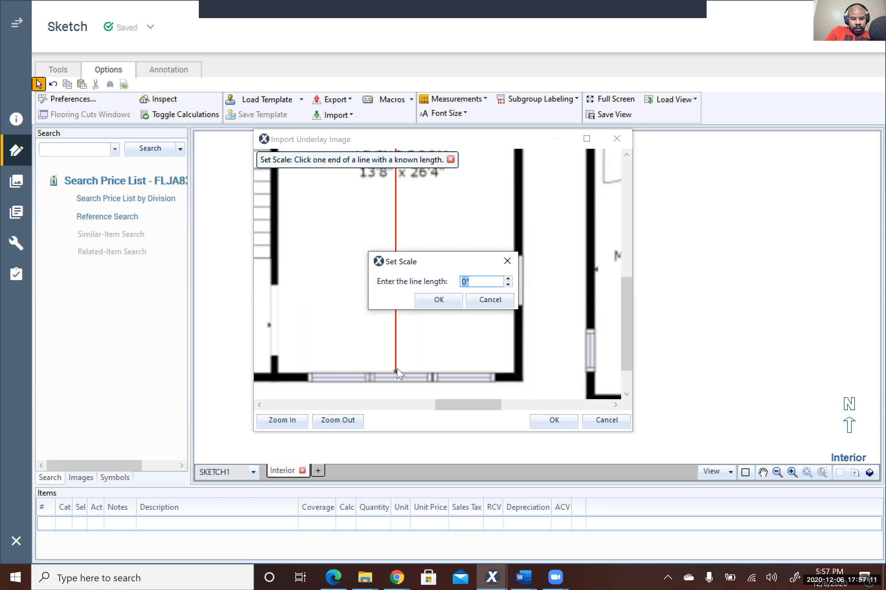
type("26'4")
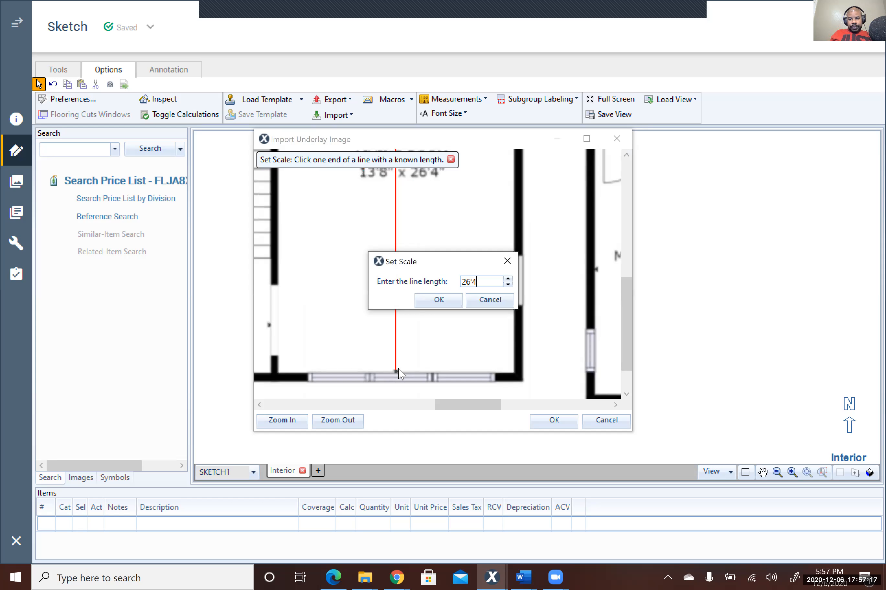
left_click(458, 303)
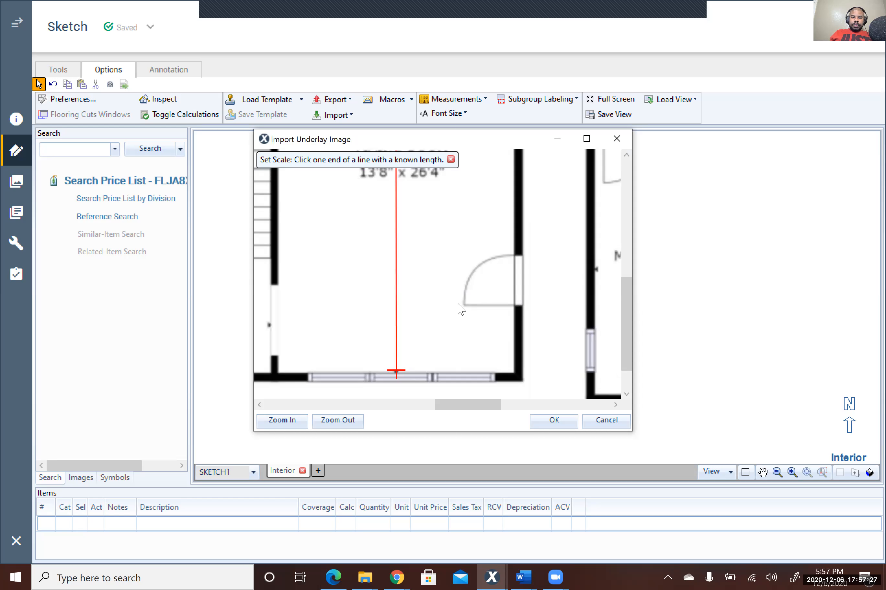
left_click(561, 425)
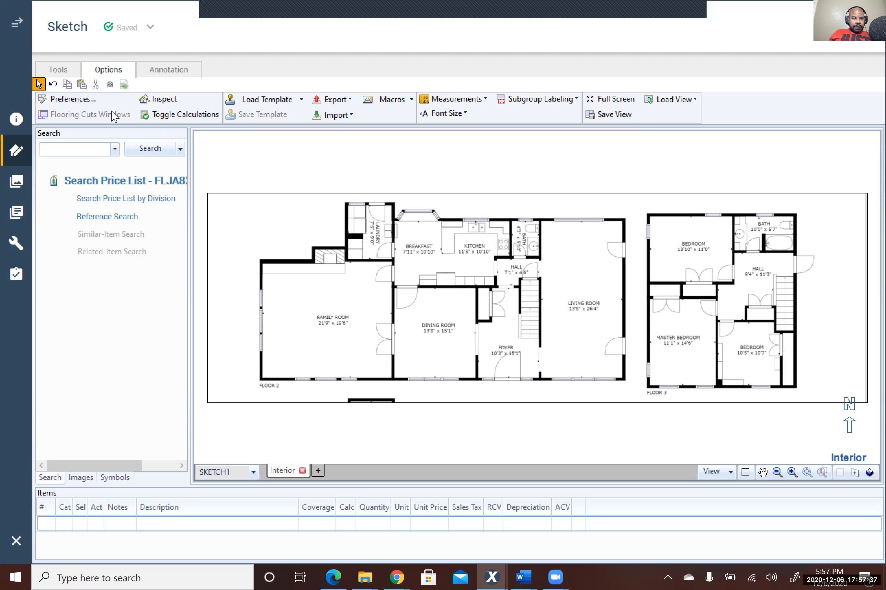
Place a 12' by 12' room with its upper-left corner on the Family Room's upper-left corner in the underlay.
left_click(60, 69)
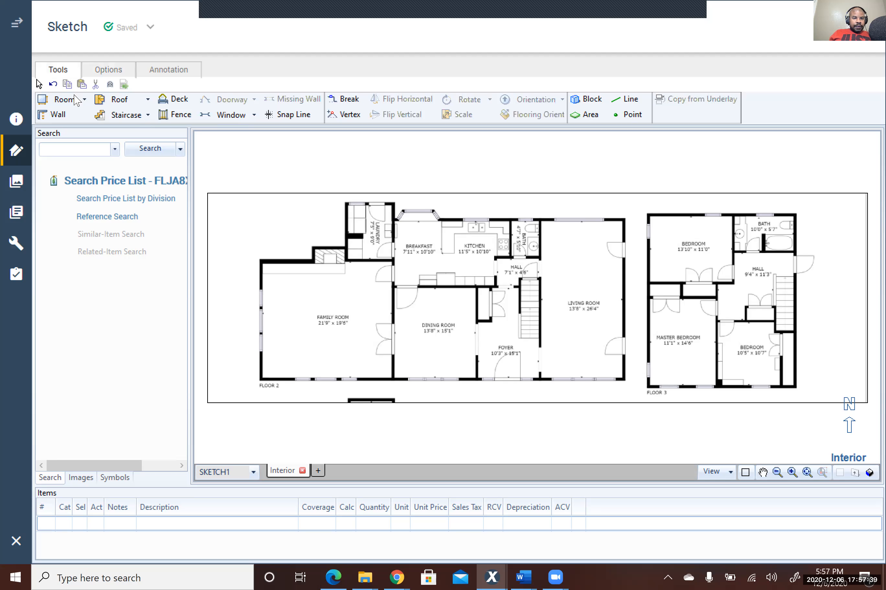
left_click(63, 99)
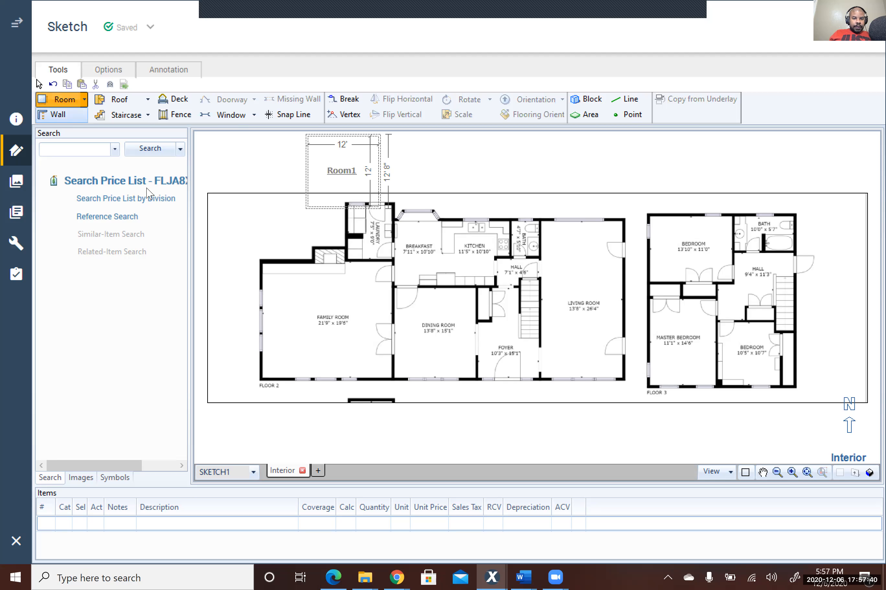
left_click(261, 260)
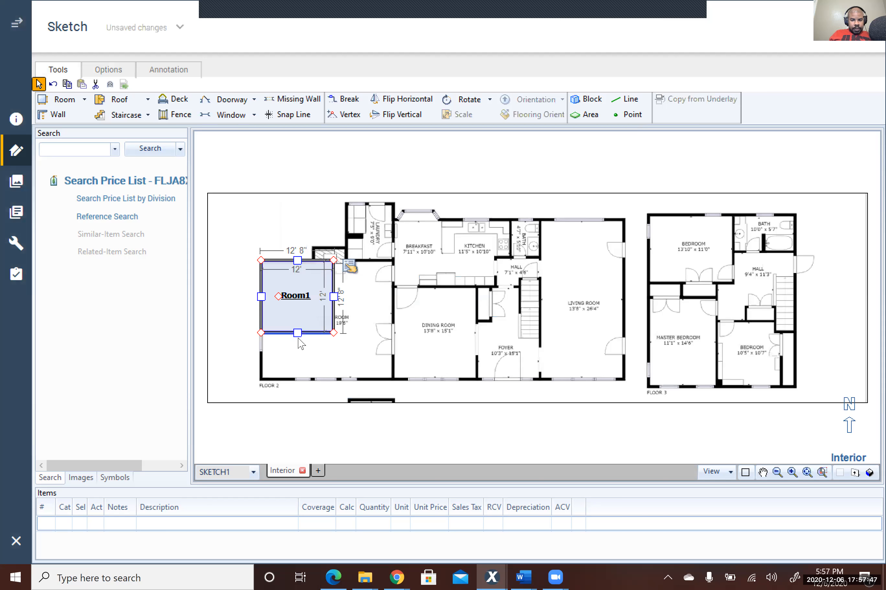
Stretch Room1's lower and right walls to the Family Room outline, making it 20' deep and 22'3" wide.
left_click_drag(297, 332, 303, 380)
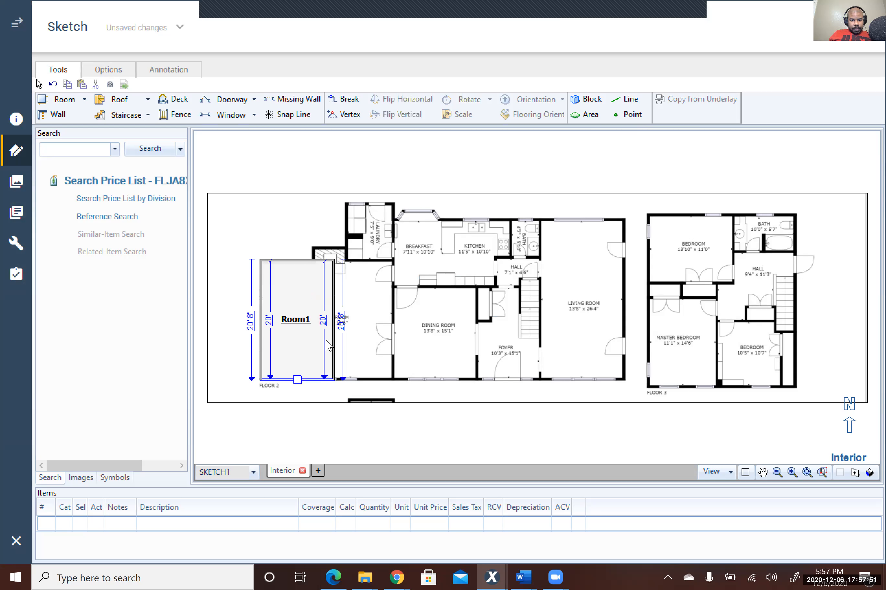
left_click(334, 319)
left_click_drag(334, 319, 394, 321)
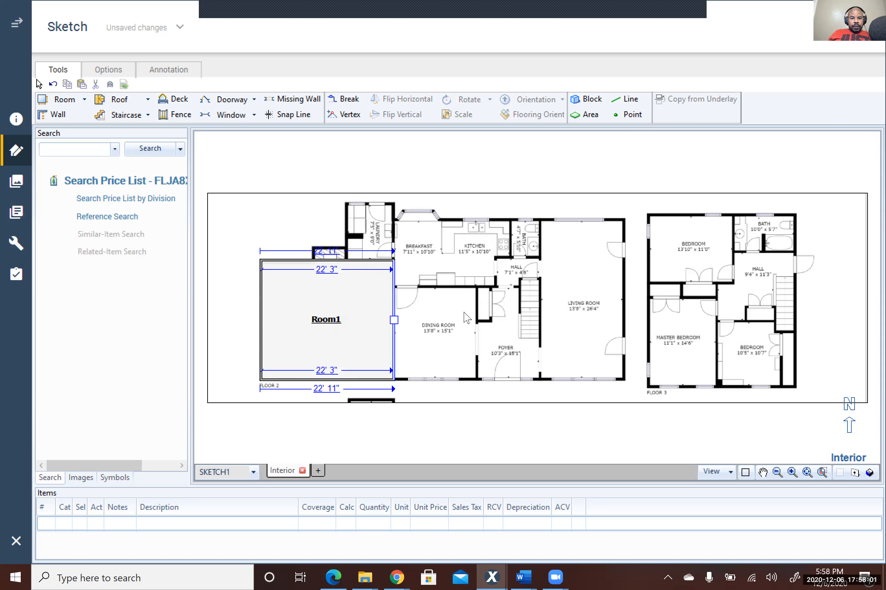
Break Room1's right wall at the Dining Room's upper wall and pull the lower segment out into a room 13'9" wide.
left_click(345, 99)
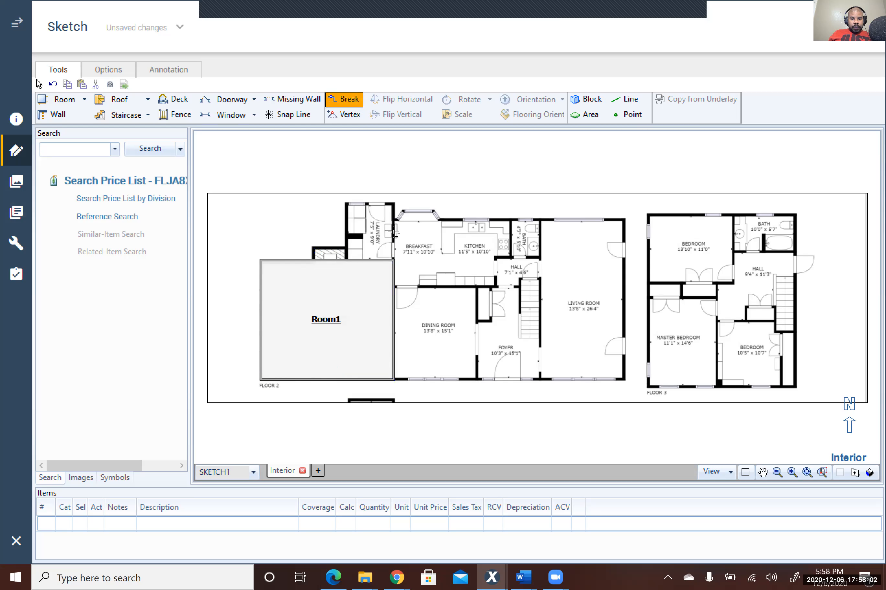
left_click(395, 288)
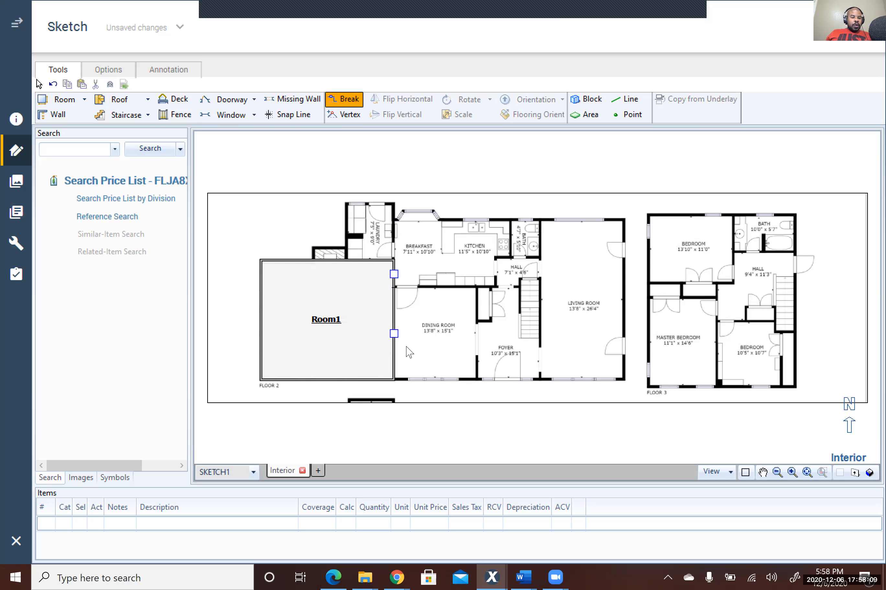
left_click_drag(395, 334, 479, 347)
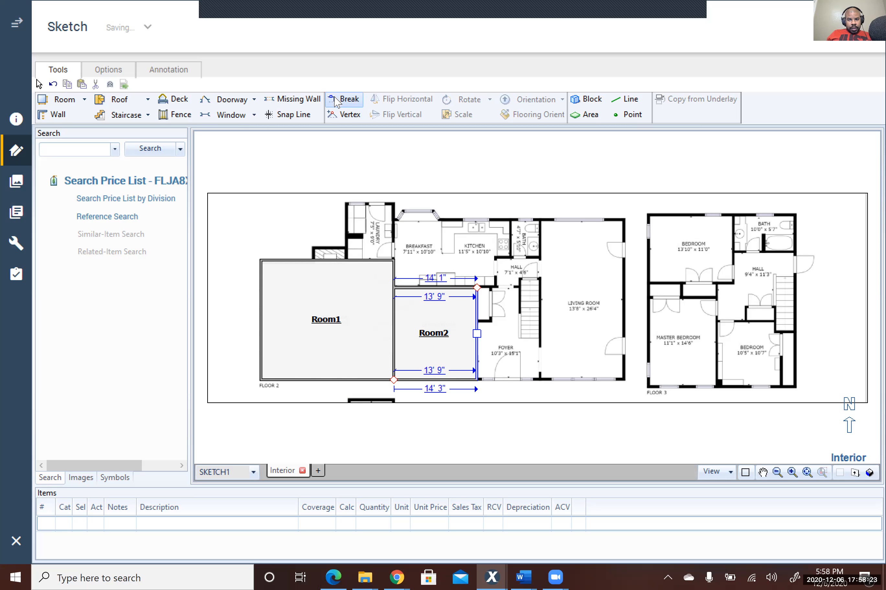
Break Room1's upper wall on both sides of the fireplace, then pull out the fireplace segment about 2'2" and the adjoining segment over the Laundry.
left_click(345, 99)
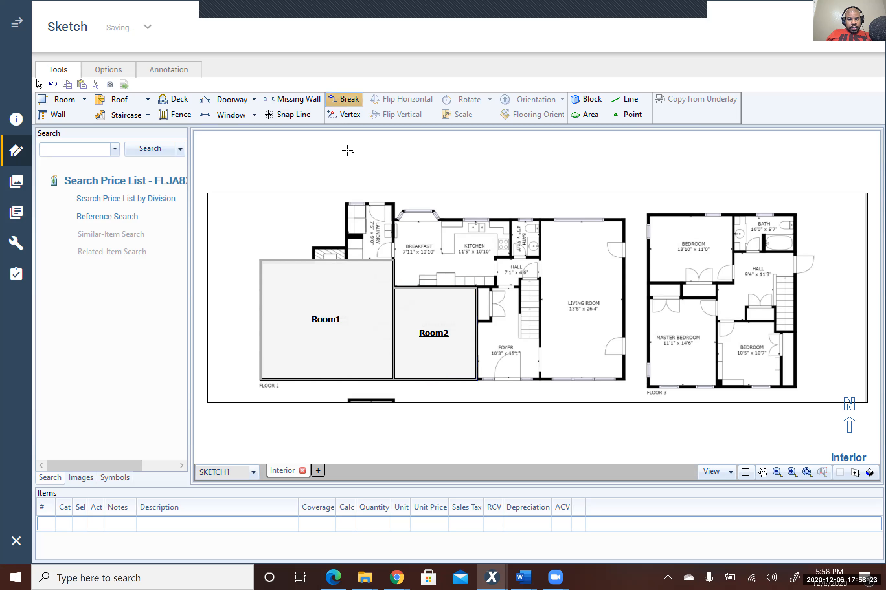
left_click(315, 264)
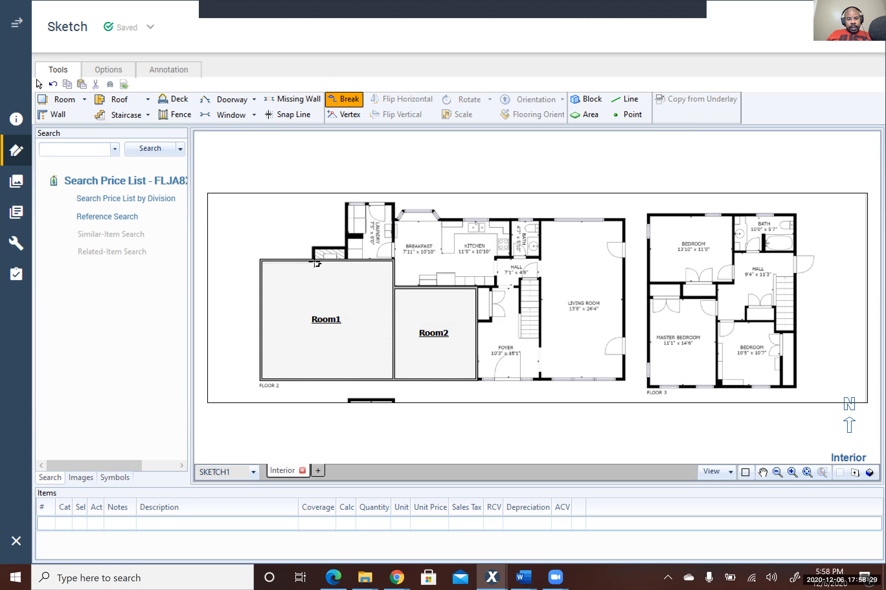
left_click(345, 264)
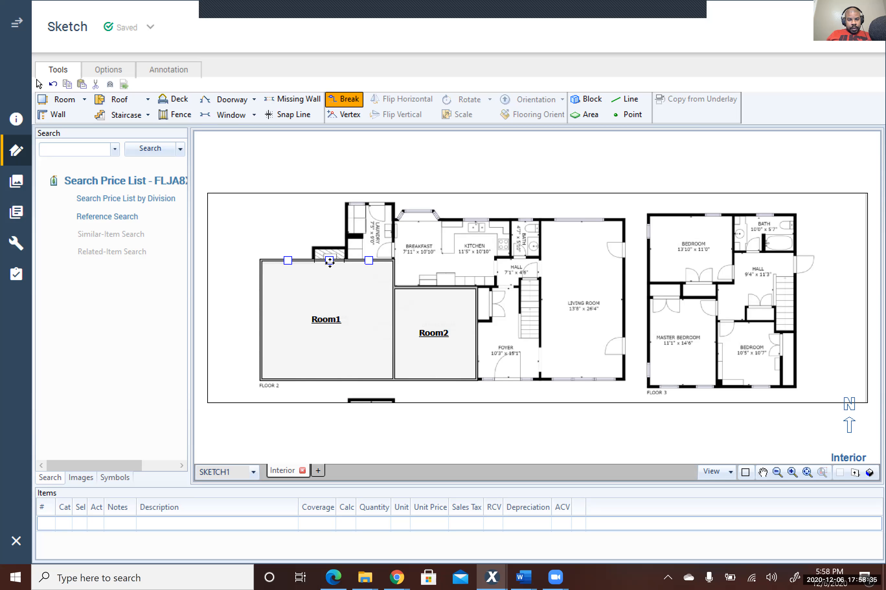
left_click_drag(329, 261, 331, 250)
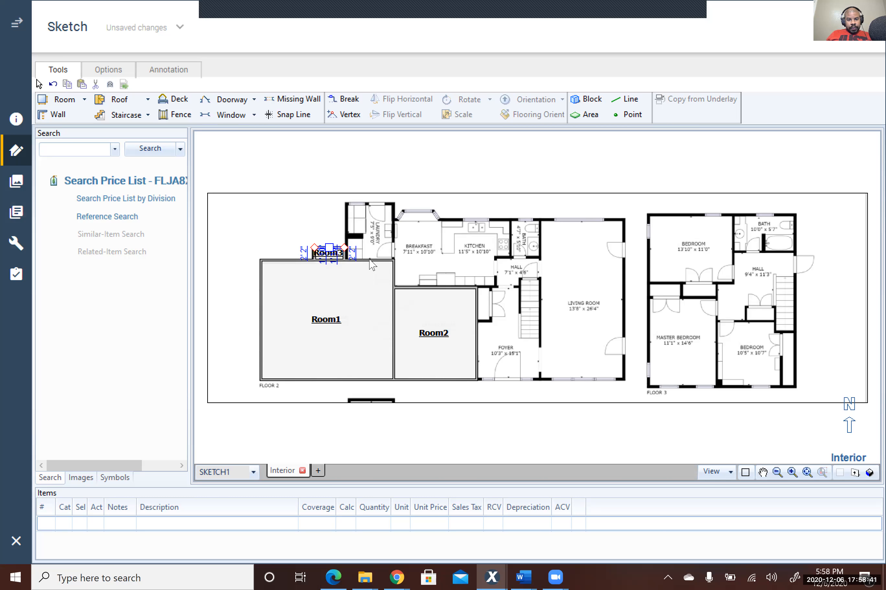
left_click(372, 262)
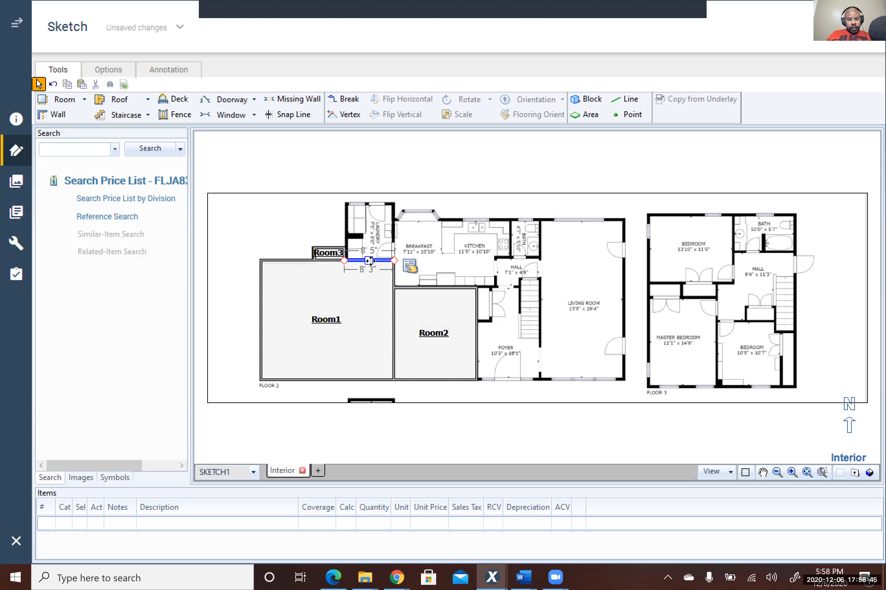
left_click_drag(370, 261, 374, 204)
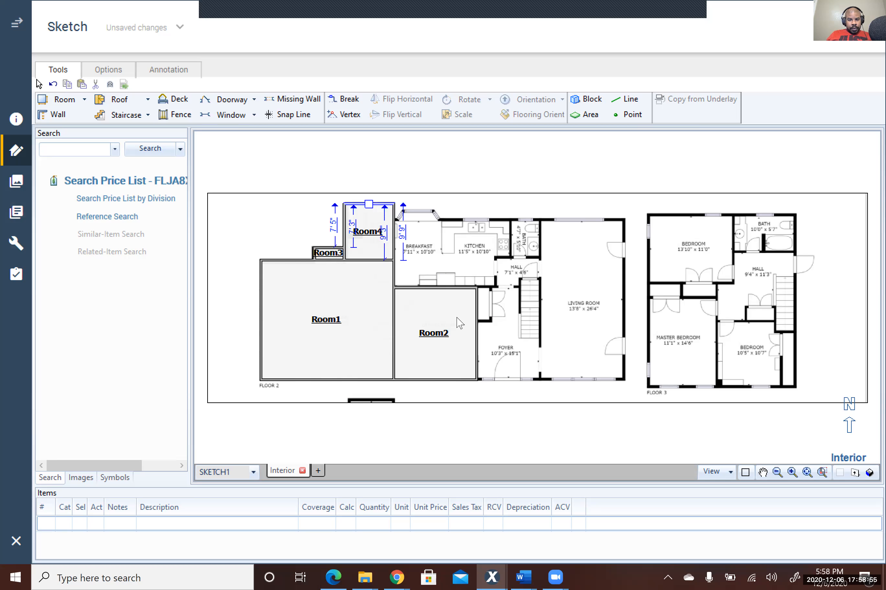
Pull Room2's upper wall out into a Breakfast and Kitchen room 11'4" deep, and widen it to 19'6" at the Bath wall.
left_click(434, 288)
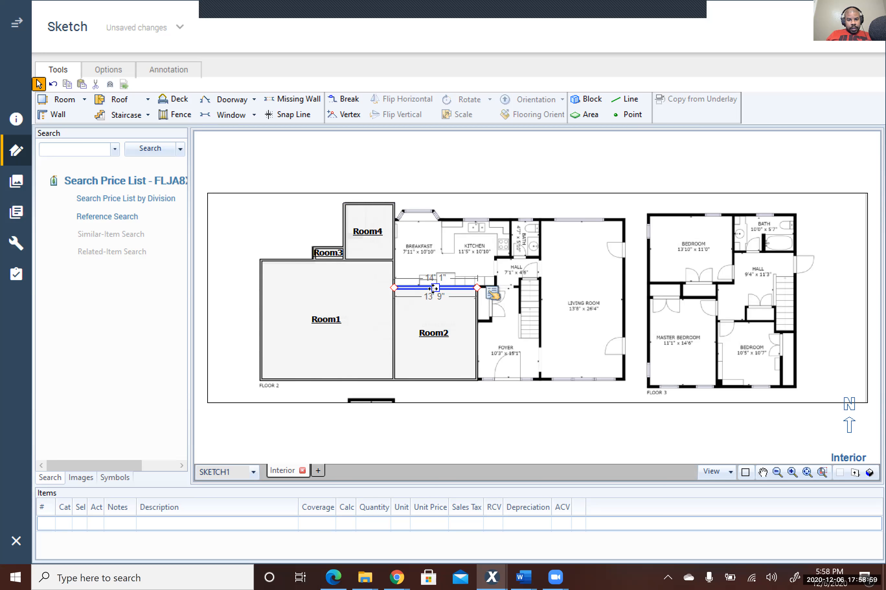
left_click_drag(435, 289, 434, 219)
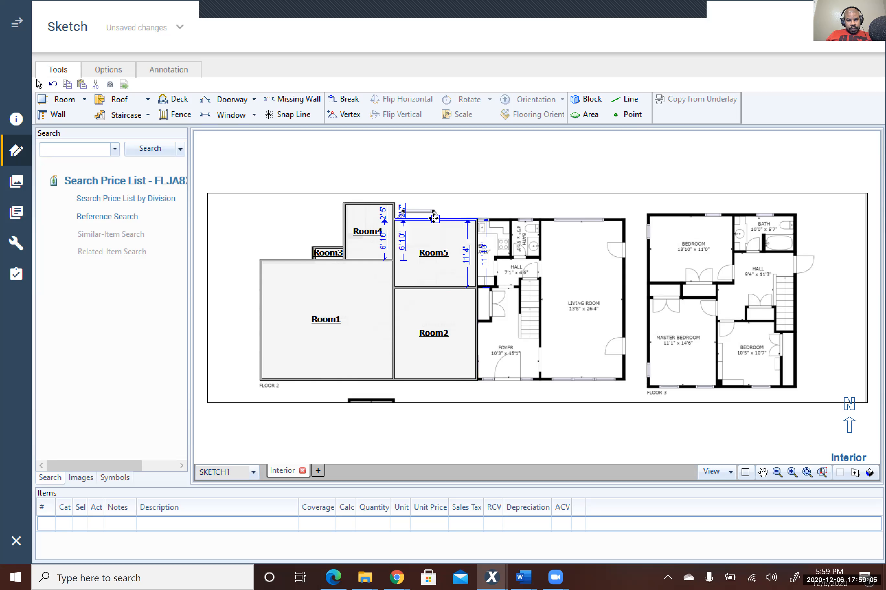
left_click(477, 256)
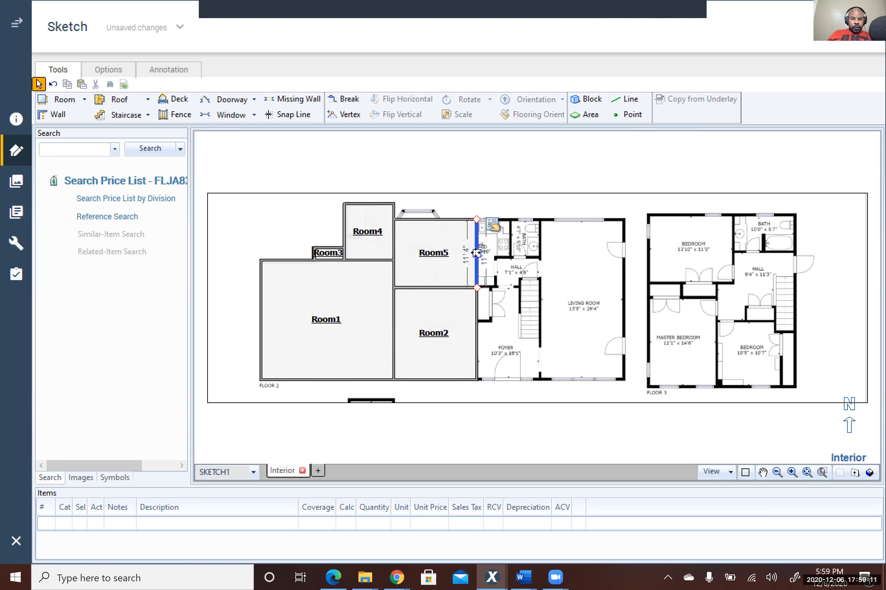
left_click_drag(476, 253, 510, 261)
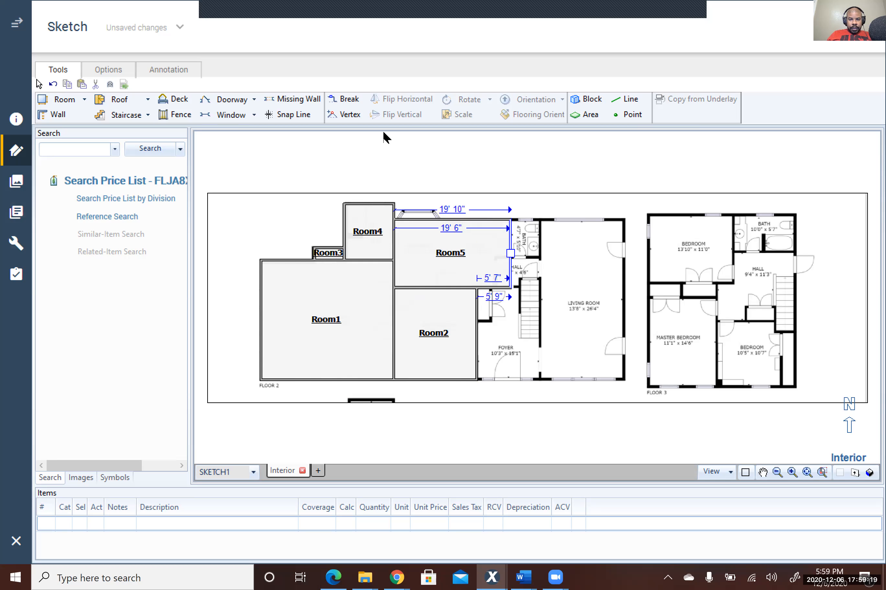
Break the Kitchen's Bath-side wall at the Hall's upper edge and push its lower segment in about 2'5" to match the Hall.
left_click(345, 99)
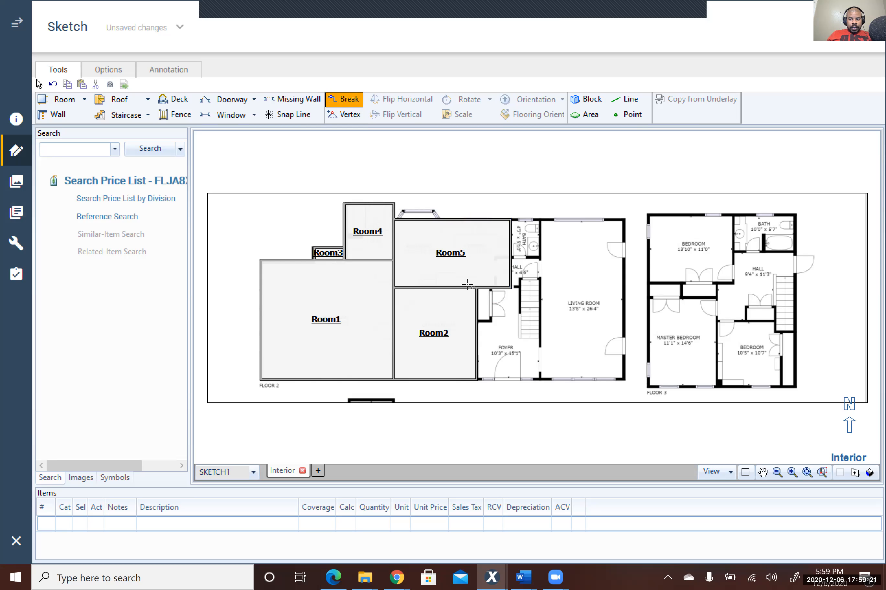
left_click(511, 259)
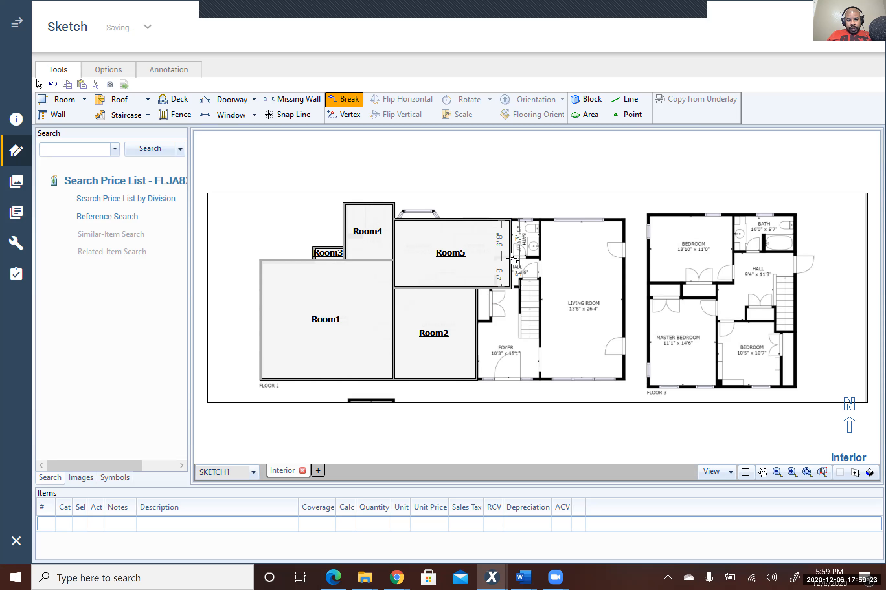
left_click_drag(510, 272, 497, 273)
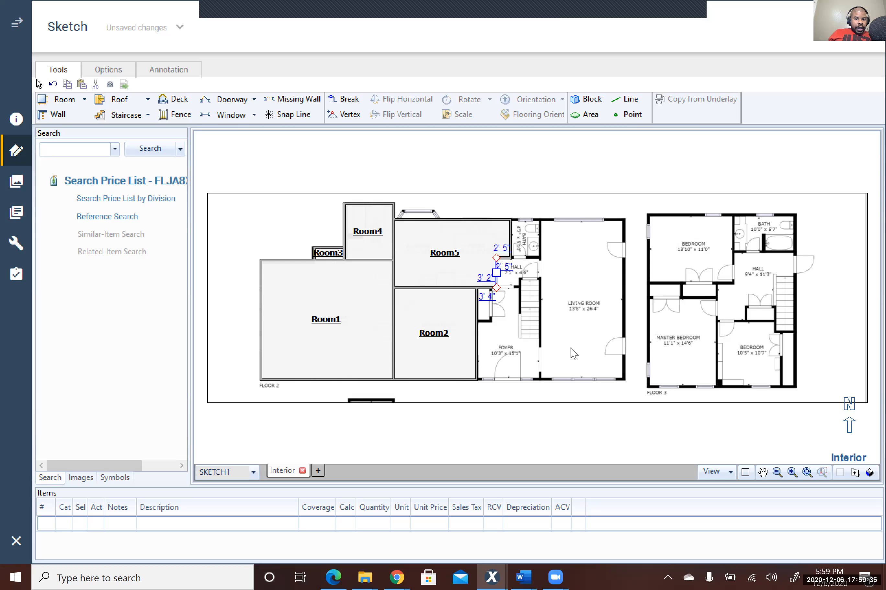
key("Escape")
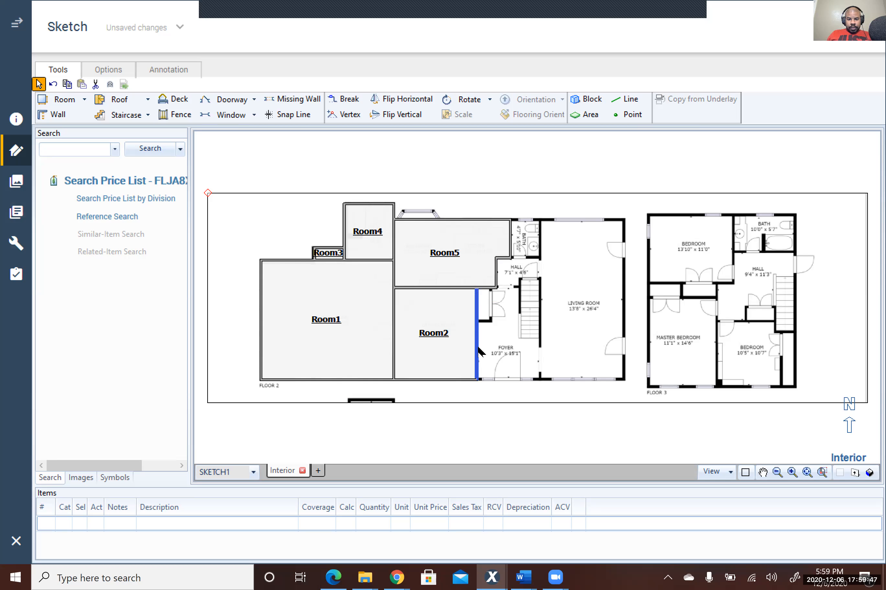
Pull Room2's Foyer-side wall out to the Living Room wall, forming a Foyer room 10'6" wide.
left_click(477, 335)
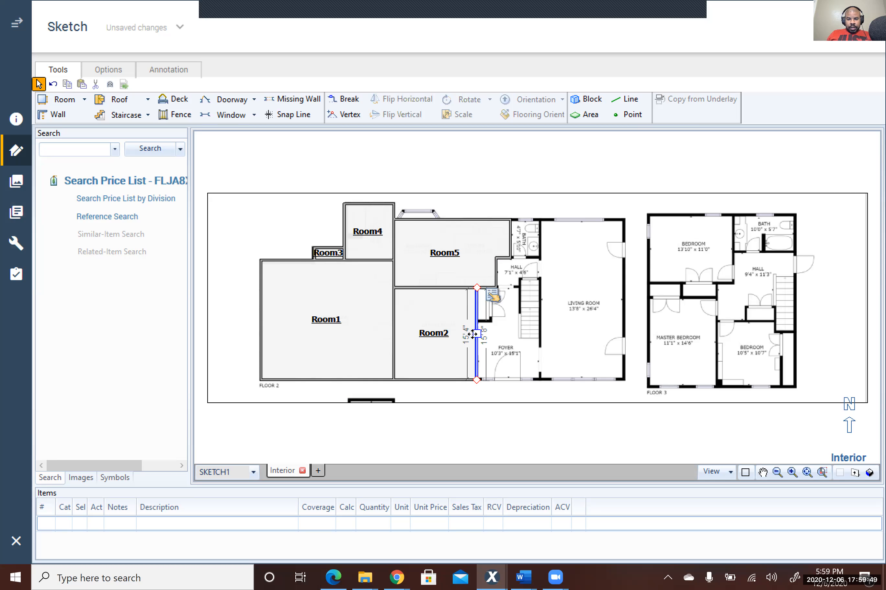
left_click_drag(474, 334, 538, 340)
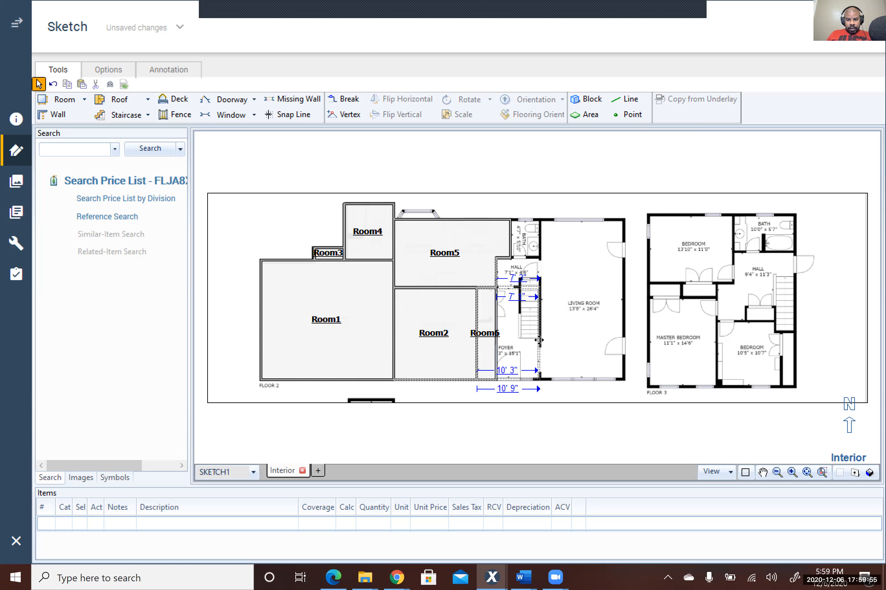
left_click_drag(540, 341, 540, 341)
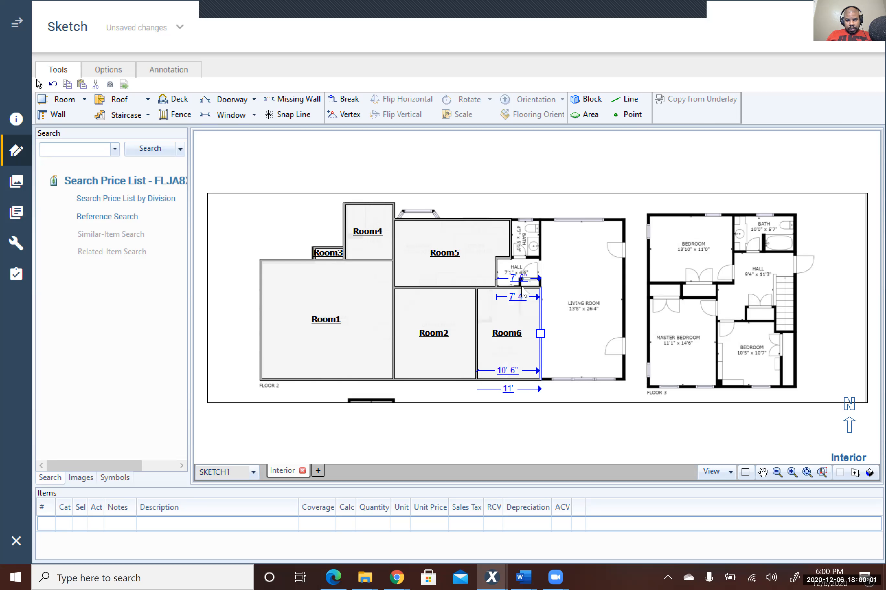
left_click(516, 300)
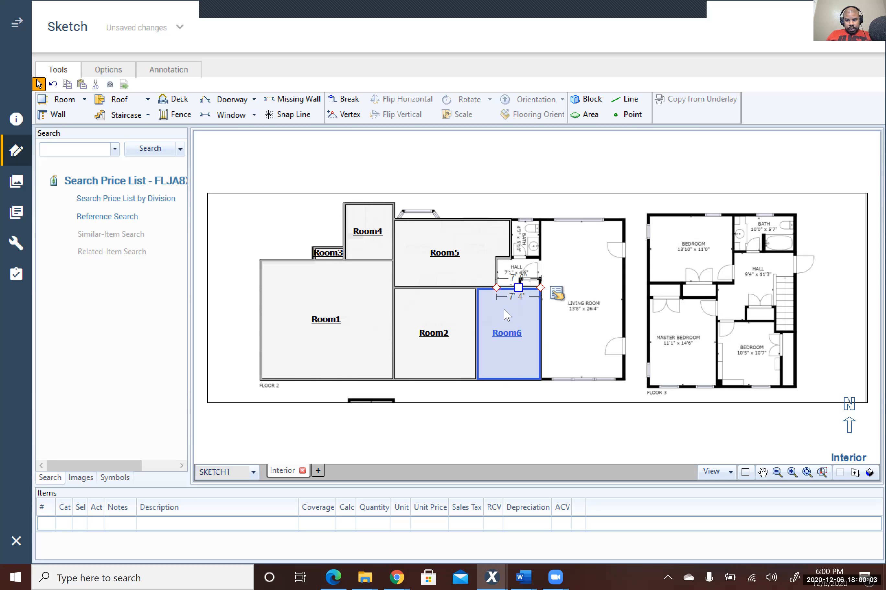
left_click(541, 342)
left_click(520, 317)
left_click(524, 289)
left_click(541, 299)
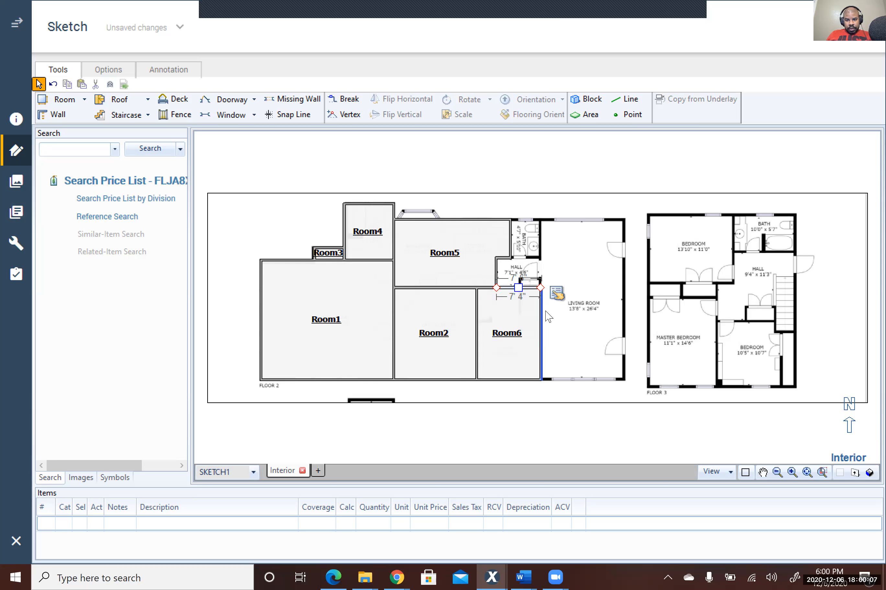
Toggle the room fill off and on to compare the traced rooms with the underlay.
left_click(745, 473)
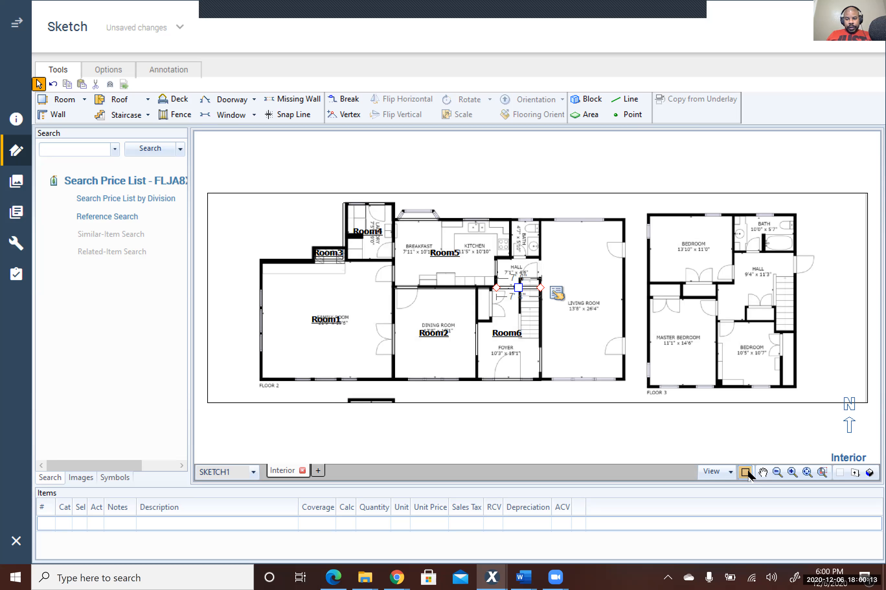
left_click(747, 475)
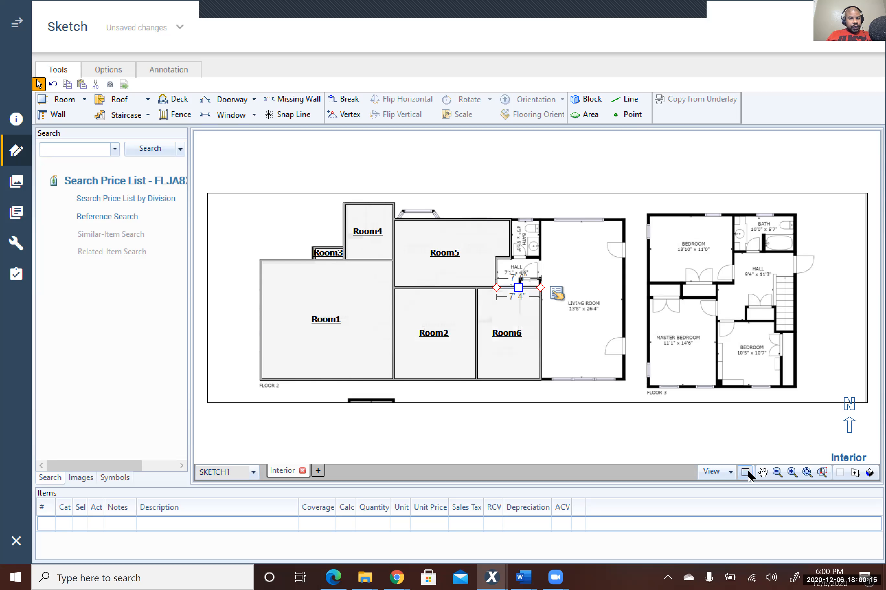
left_click(746, 473)
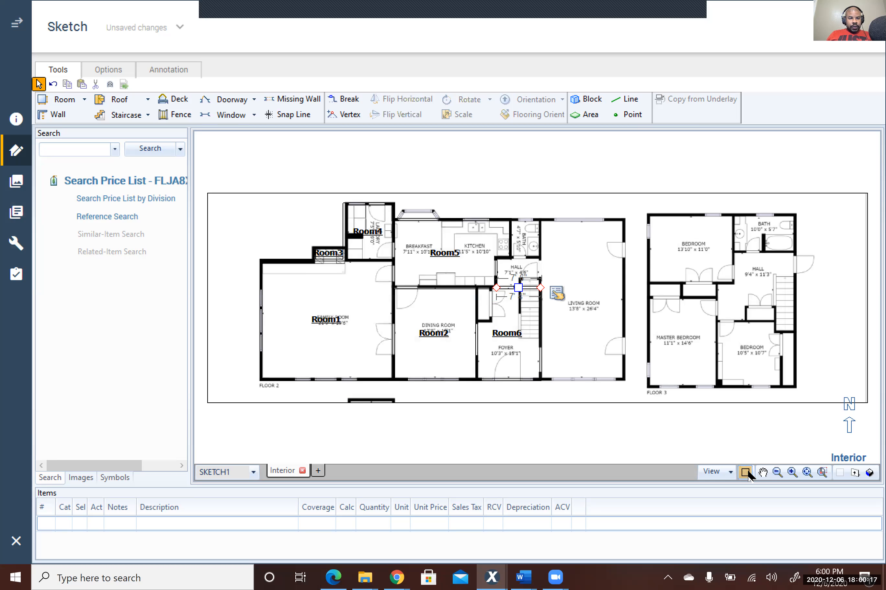
left_click(747, 473)
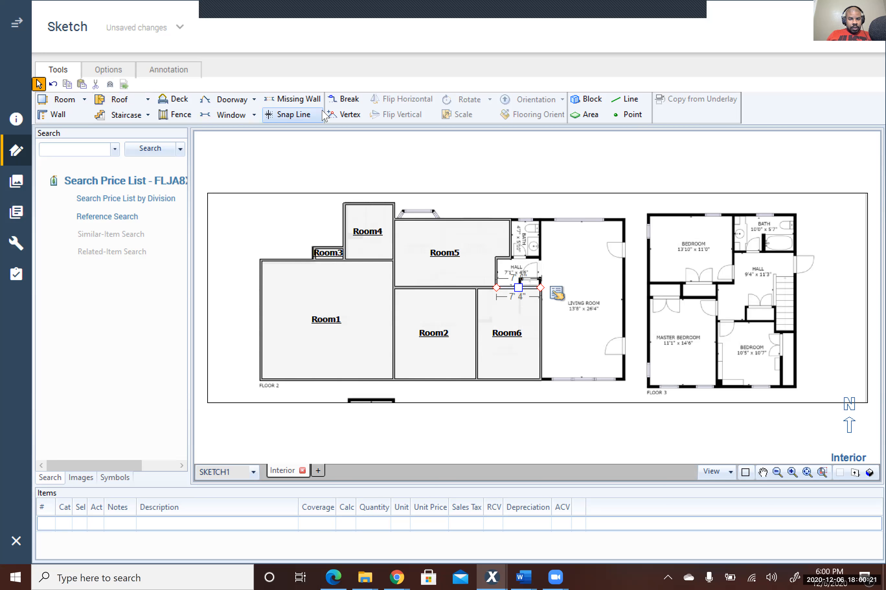
Place a bay window shape in the empty area above the Kitchen on the floor plan.
left_click(254, 115)
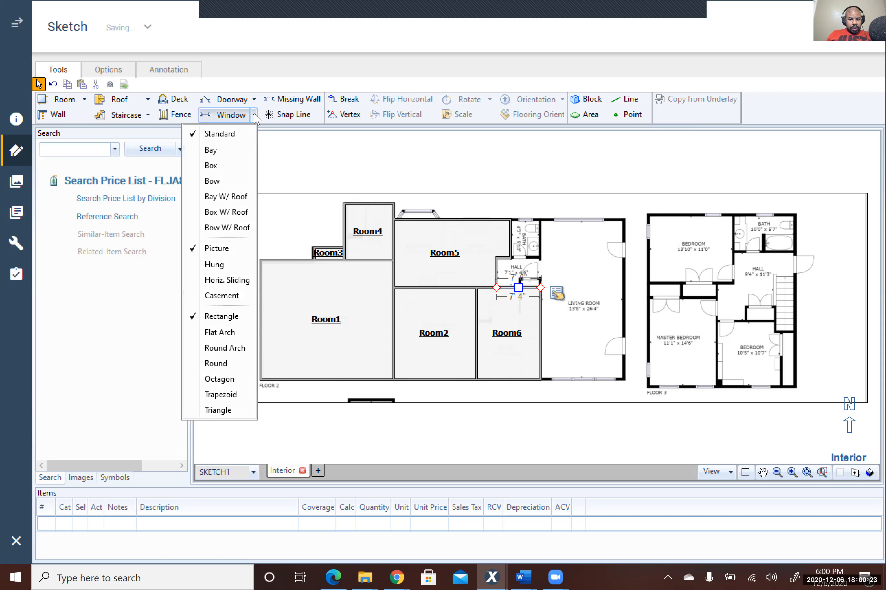
left_click(216, 150)
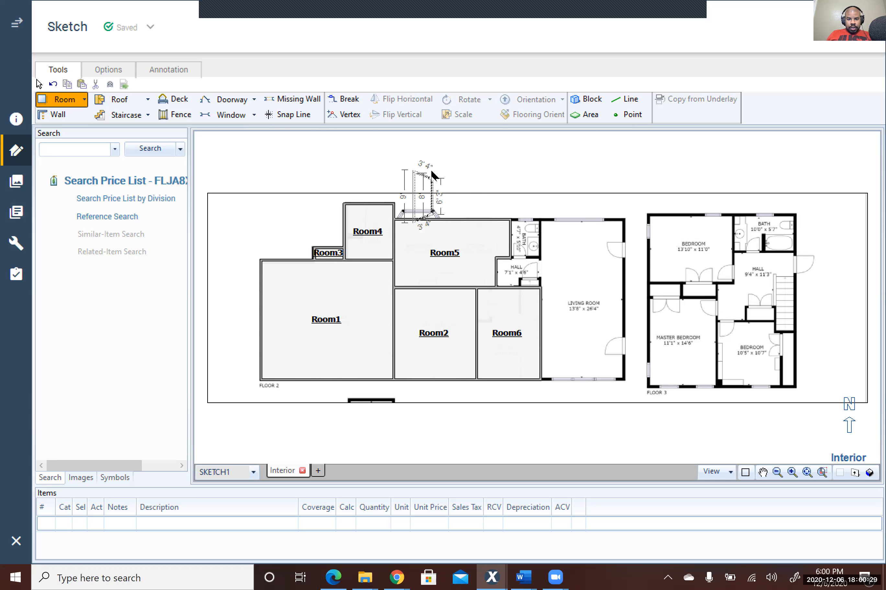
left_click(466, 157)
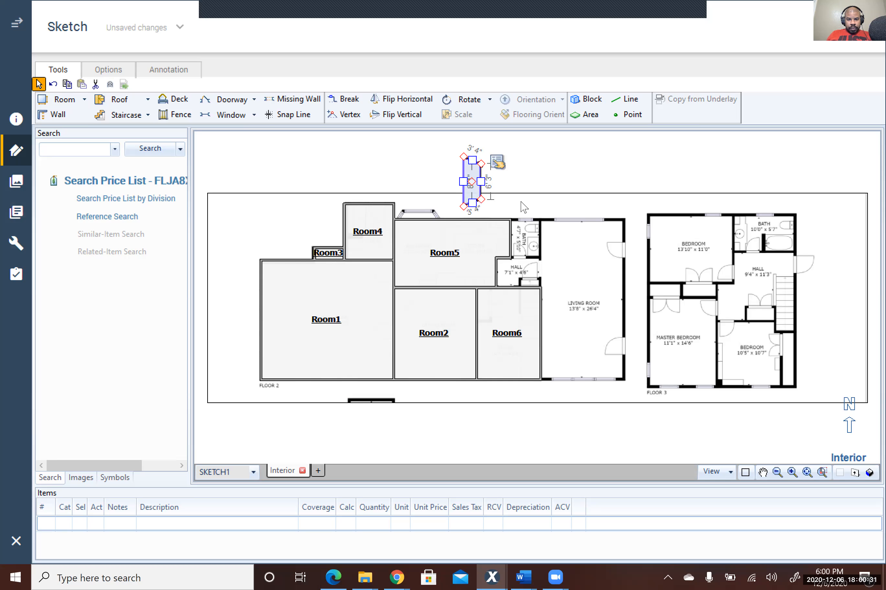
Rotate the bay until its short 6'3" side faces up and its wide side faces the Kitchen.
left_click(463, 102)
left_click(463, 102)
left_click(463, 102)
left_click(463, 102)
left_click(462, 102)
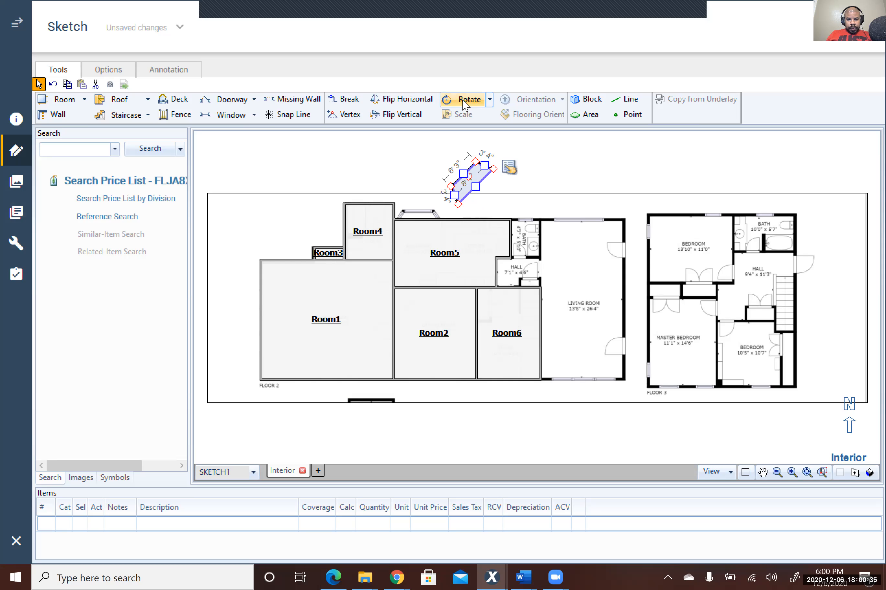
left_click(463, 102)
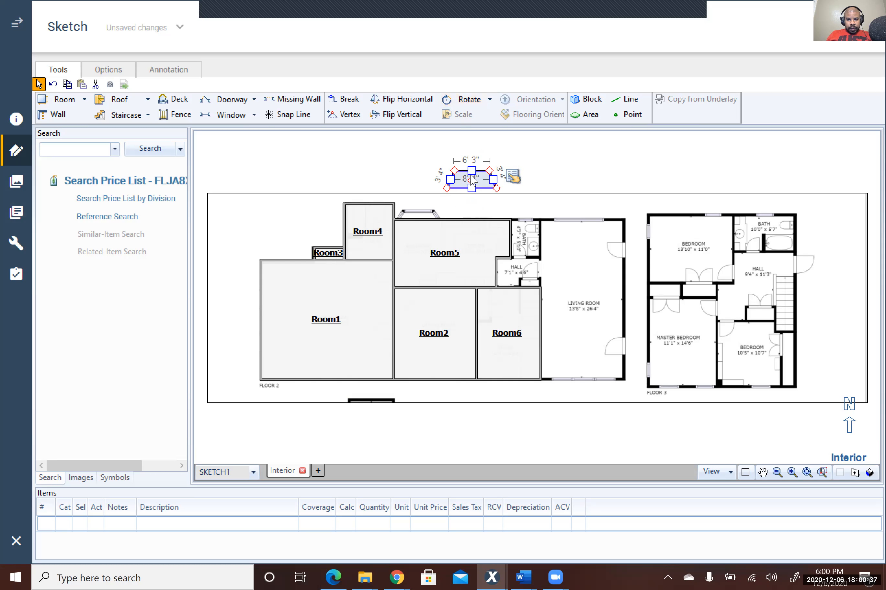
Attach the bay to Room5's upper wall at the Breakfast area and align its outer wall with the underlay's bay.
left_click_drag(472, 172, 419, 198)
mouse_move(415, 208)
left_mouse_down()
mouse_move(418, 201)
mouse_move(419, 209)
left_mouse_up()
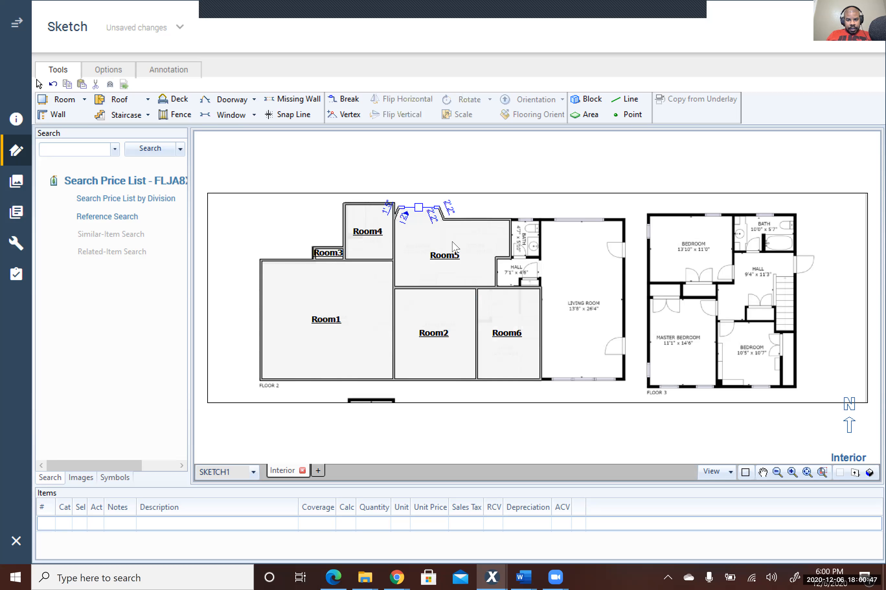
left_click(491, 209)
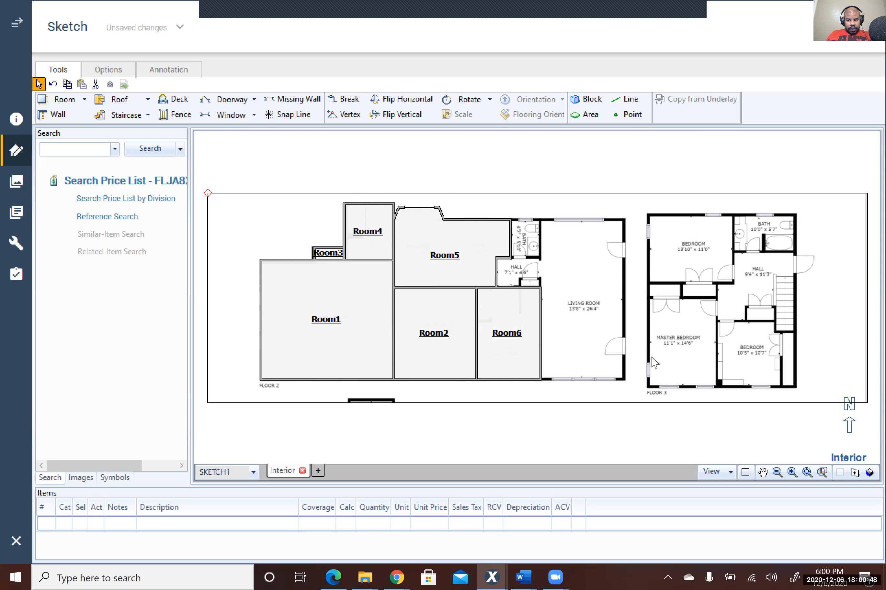
Turn the room fill off and back on to check the attached bay against the underlay.
left_click(842, 475)
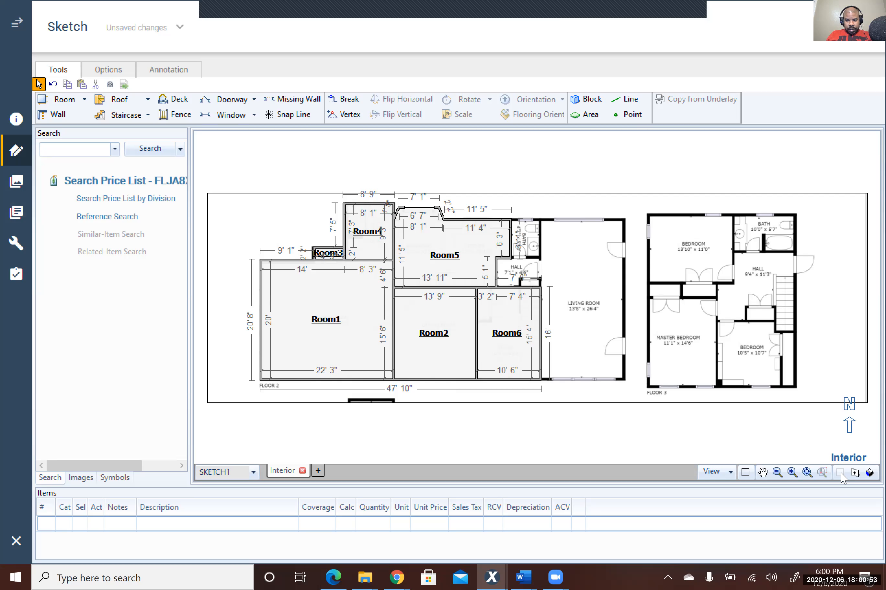
left_click(745, 472)
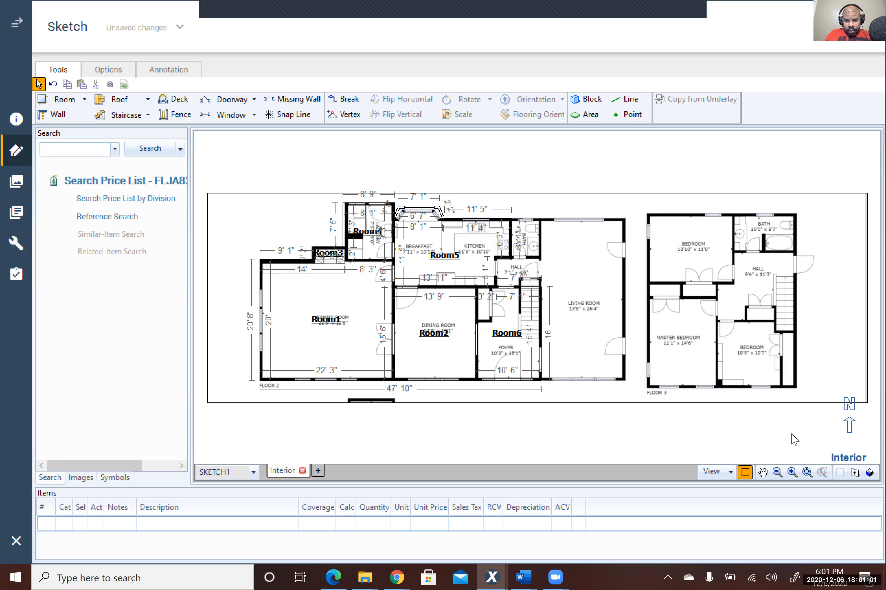
left_click(746, 474)
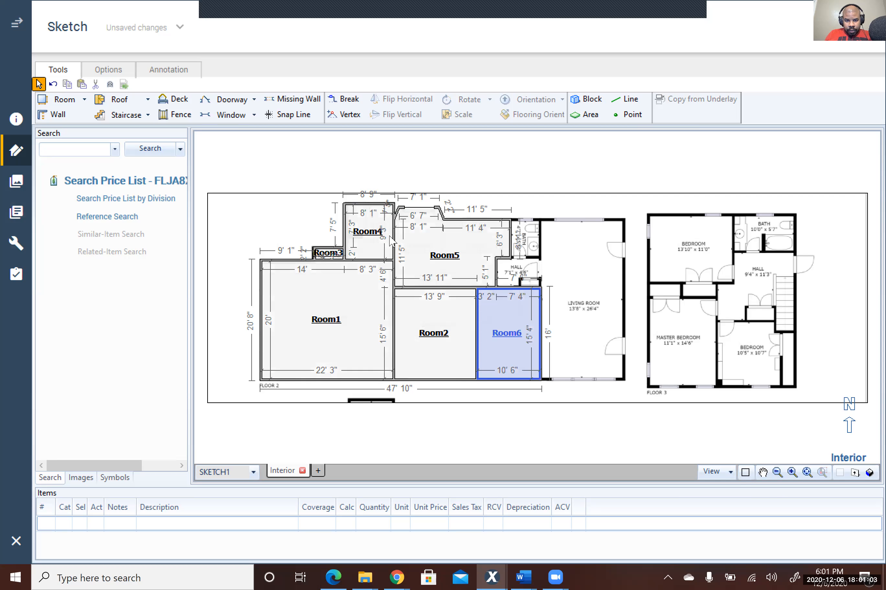
Delete the bay attached to Room5's upper wall at the Breakfast area.
left_click(419, 214)
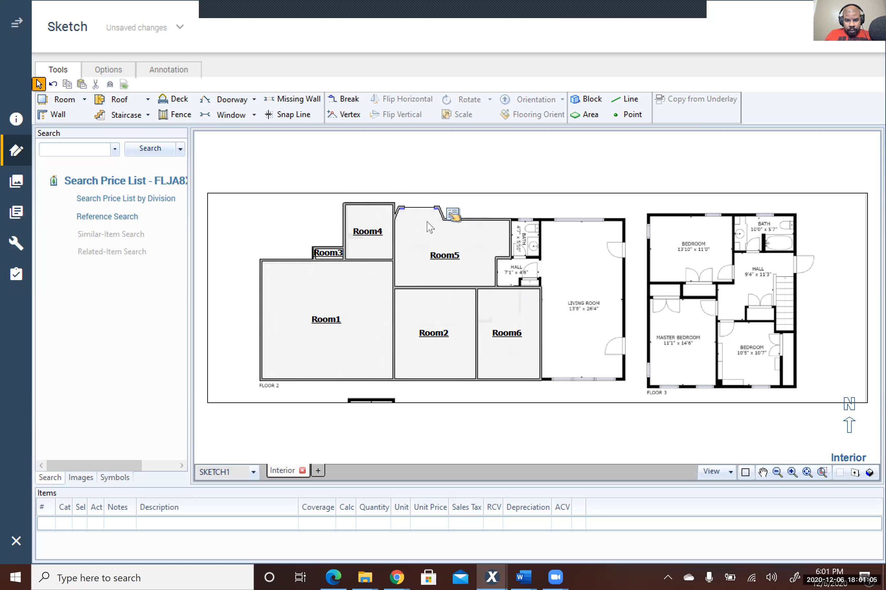
left_click(442, 218)
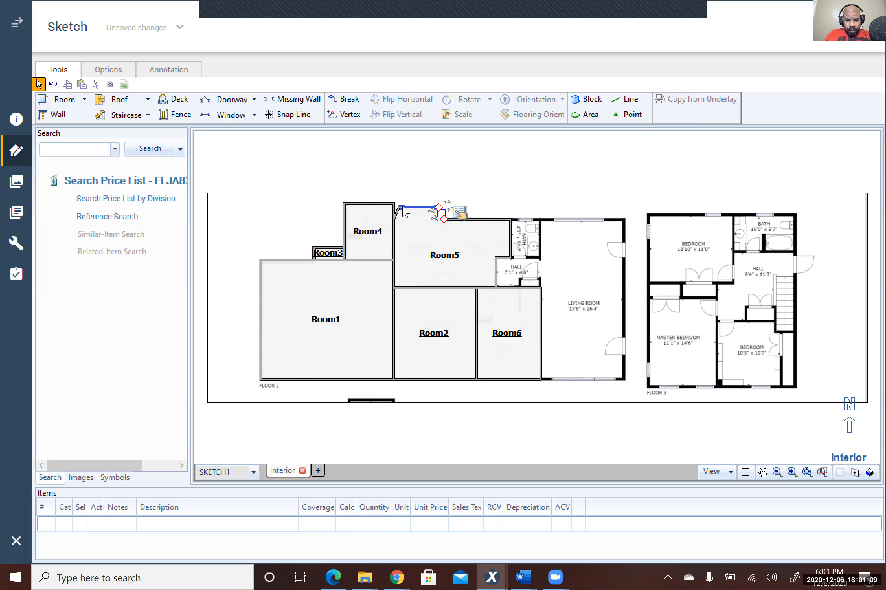
left_click(420, 209)
double_click(419, 209)
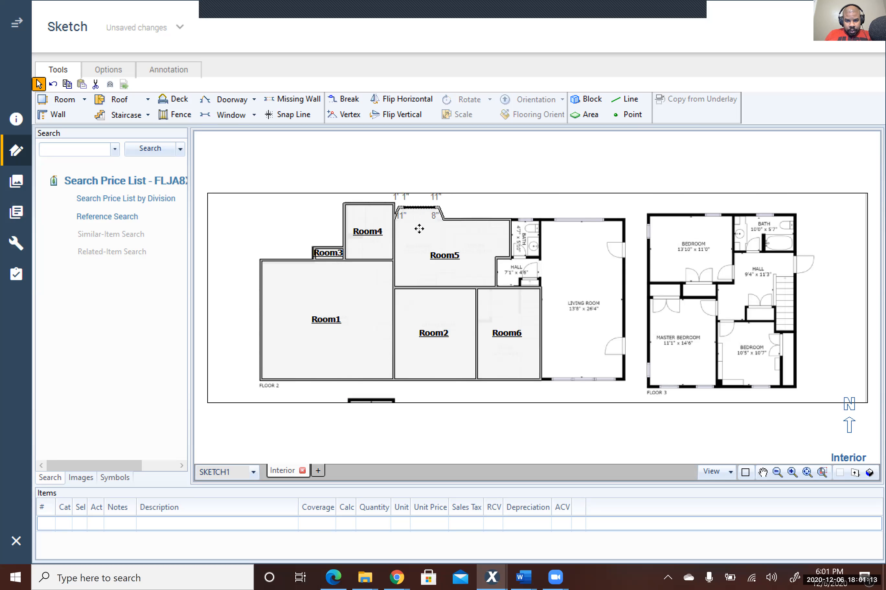
left_click(420, 208)
mouse_move(418, 207)
left_mouse_down()
mouse_move(416, 219)
mouse_move(426, 216)
left_mouse_up()
left_click(502, 213)
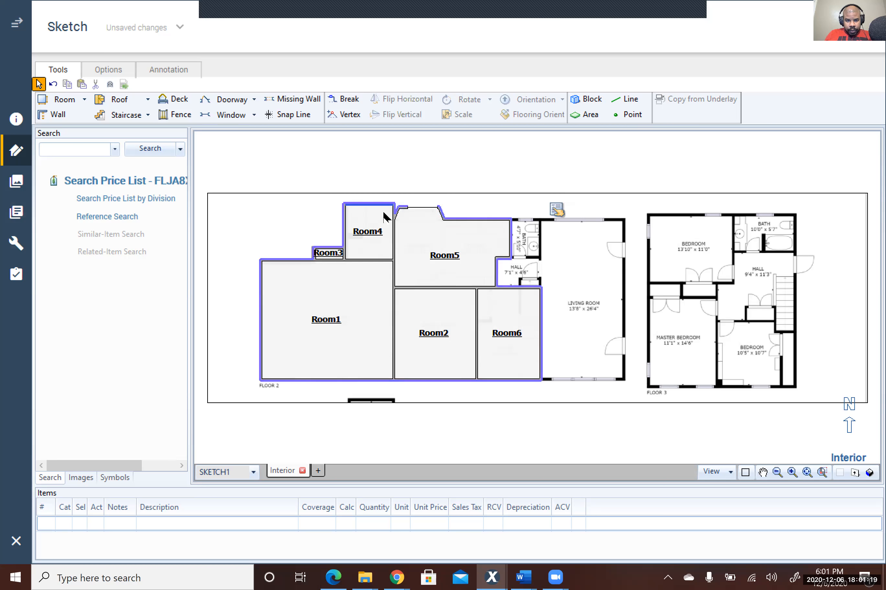
left_click(414, 214)
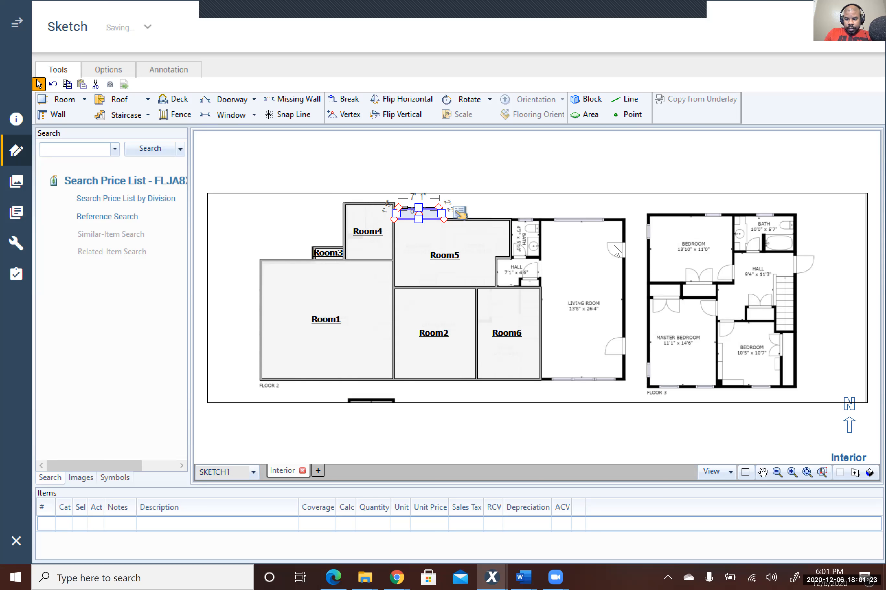
key("Delete")
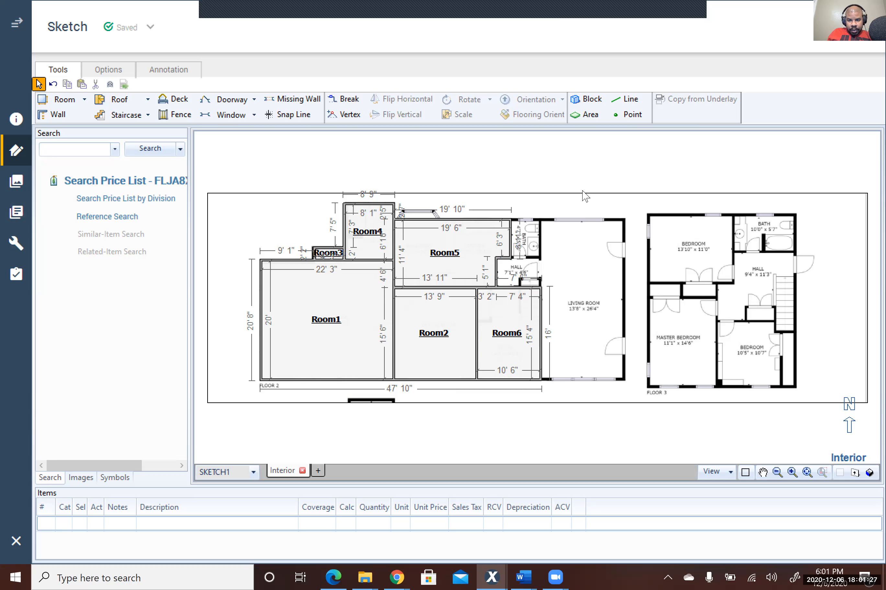
Break Room6's wall below the Hall and pull its Room5-side half up to the Bath wall, forming a room about 4' wide.
left_click(662, 228)
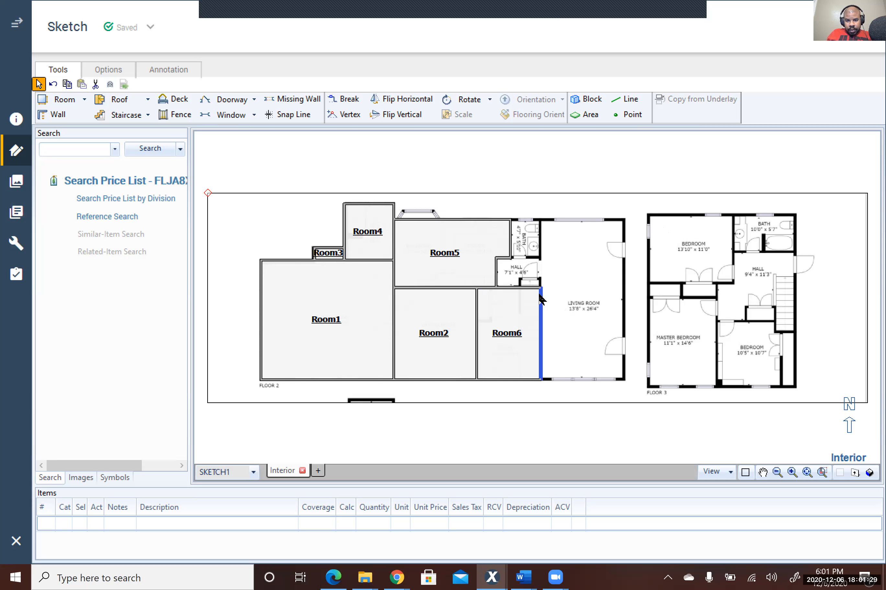
left_click(512, 292)
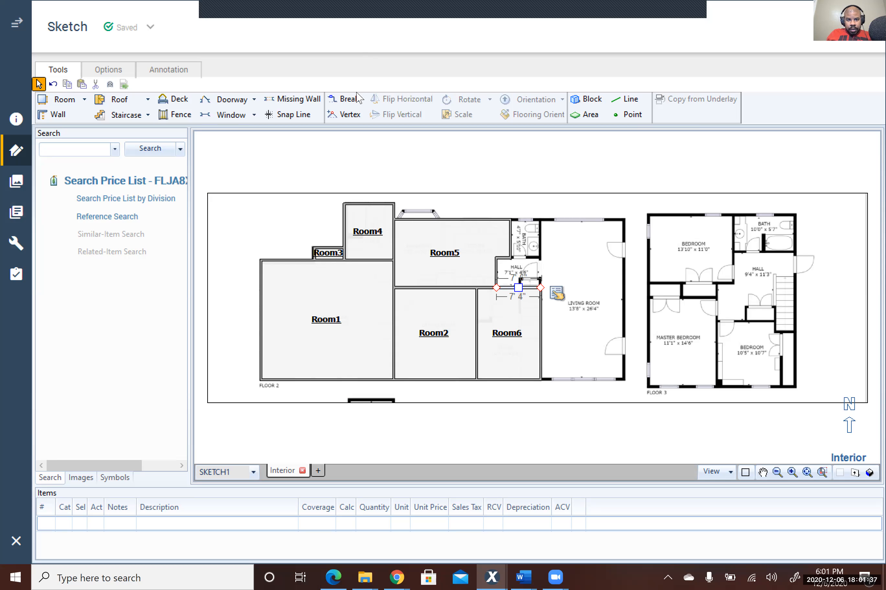
left_click(346, 98)
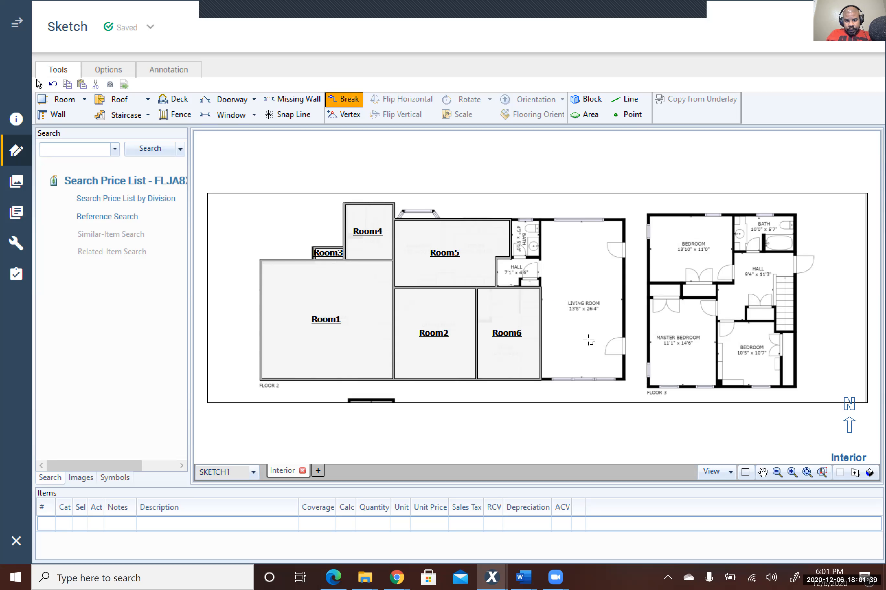
left_click(521, 285)
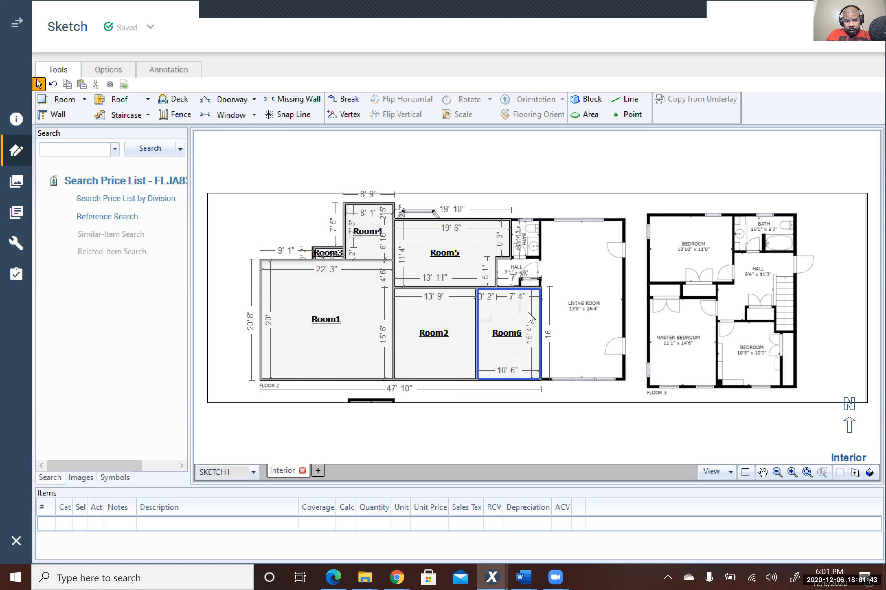
left_click(353, 104)
left_click(520, 288)
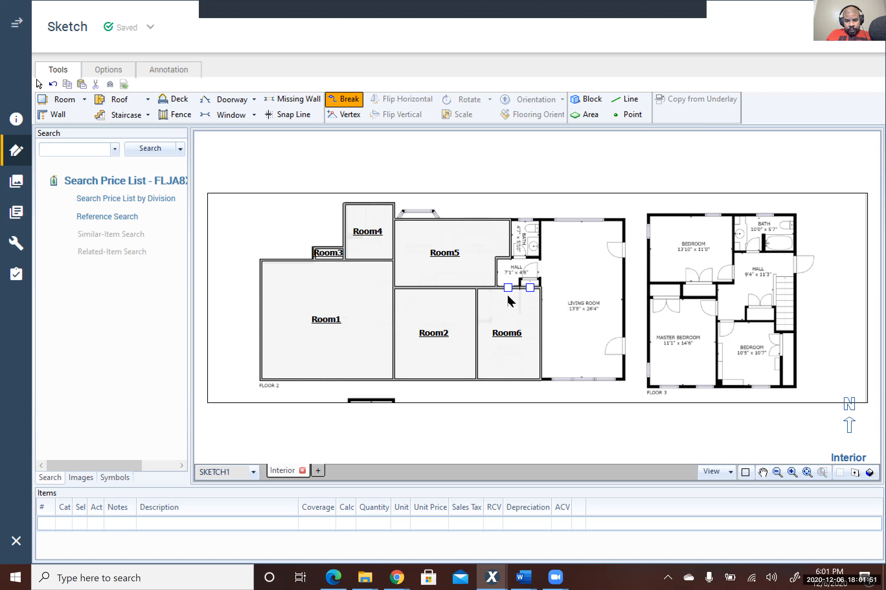
left_click_drag(507, 288, 519, 258)
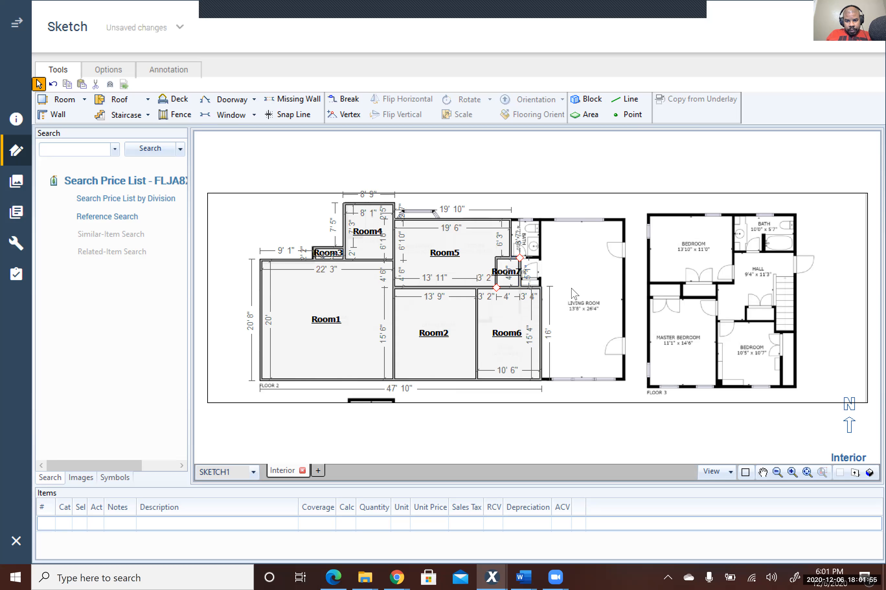
Break Room7's wall facing the Living Room and extend its upper part to the Living Room wall, leaving the closet notch.
left_click(345, 100)
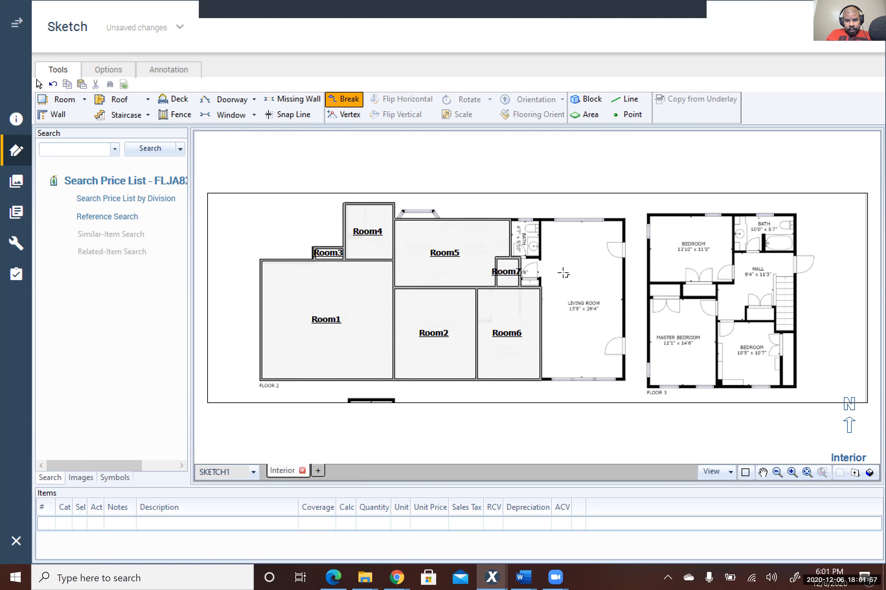
left_click(520, 277)
left_click_drag(519, 268, 541, 271)
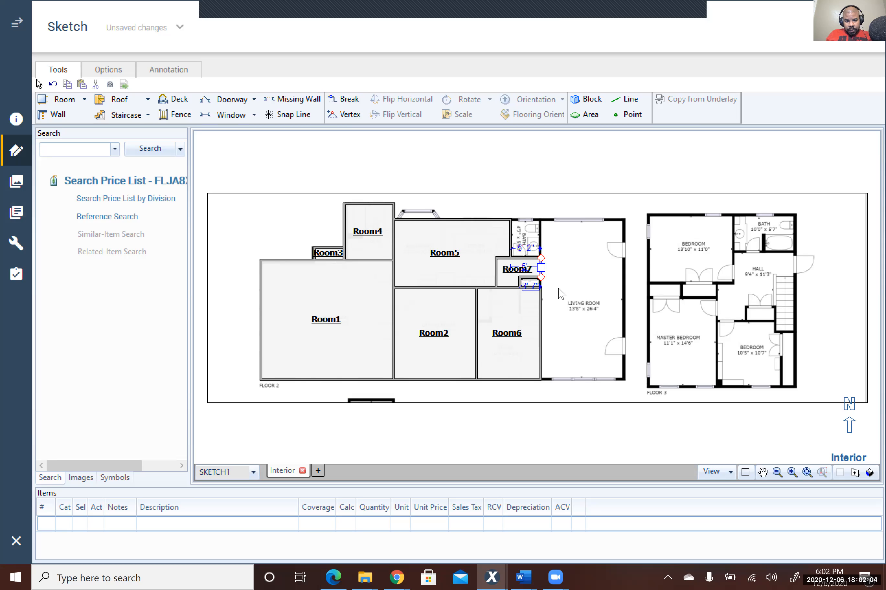
Pull a new room from Room7's upper wall to trace the Bath, and extend Room6 up into the notch below Room7.
left_click(526, 259)
left_click_drag(526, 259, 529, 218)
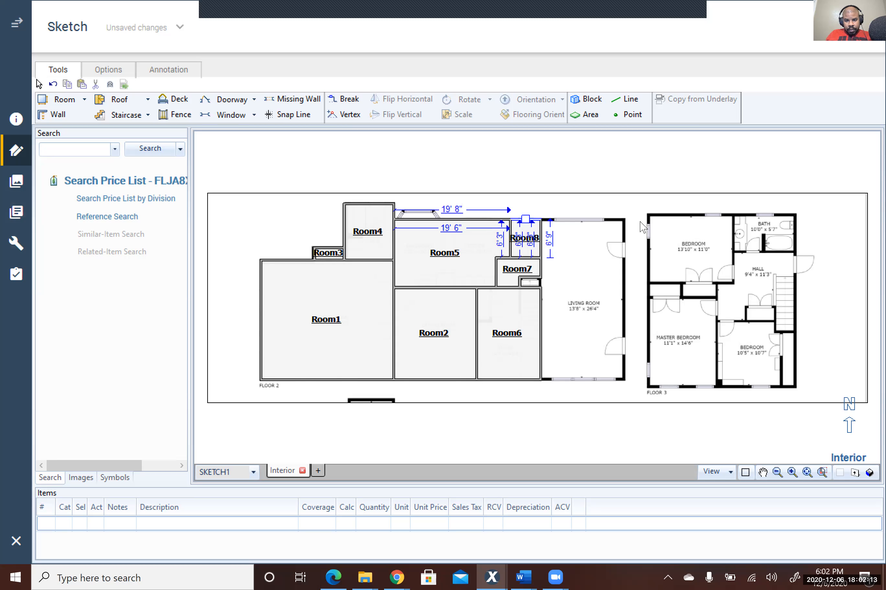
left_click(530, 287)
mouse_move(531, 287)
left_mouse_down()
mouse_move(531, 271)
mouse_move(533, 281)
left_mouse_up()
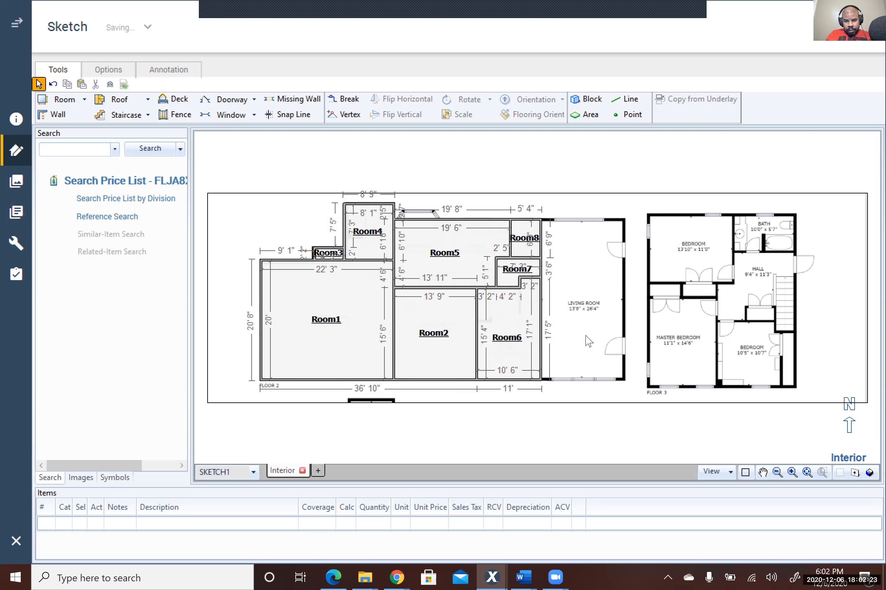
Pull a new room about 13'9" wide from Room6's wall out to the Living Room's outer wall on the underlay.
left_click(543, 338)
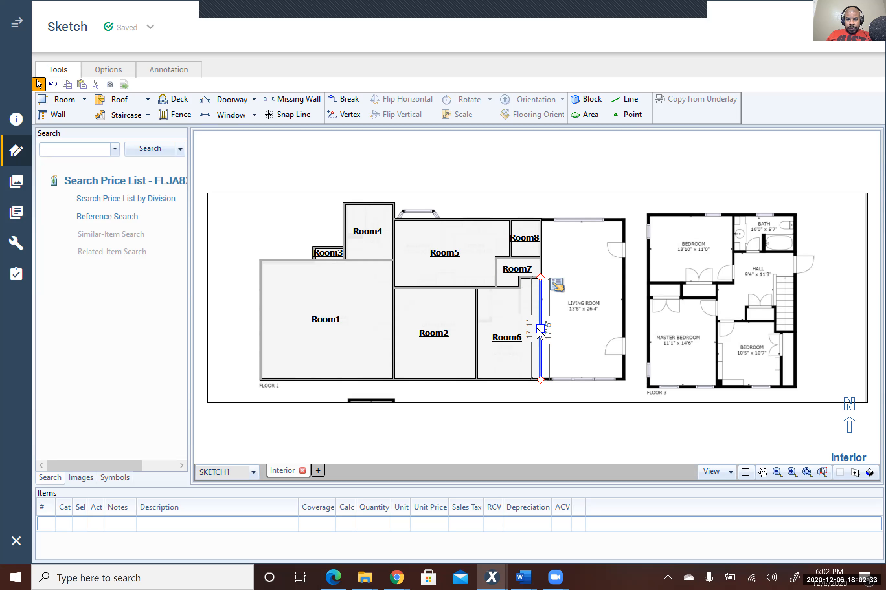
left_click_drag(538, 330, 589, 332)
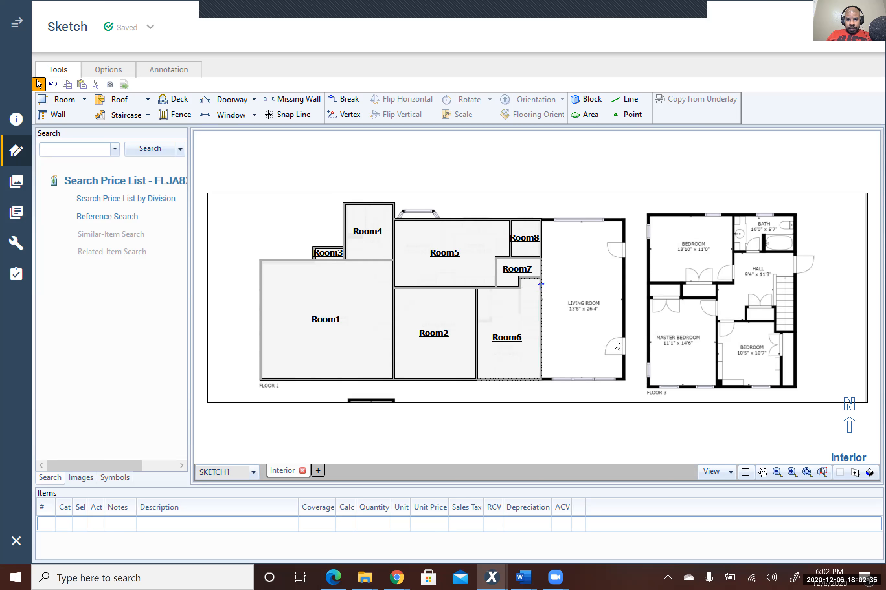
left_click_drag(541, 330, 628, 364)
left_click(533, 330)
left_click(541, 330)
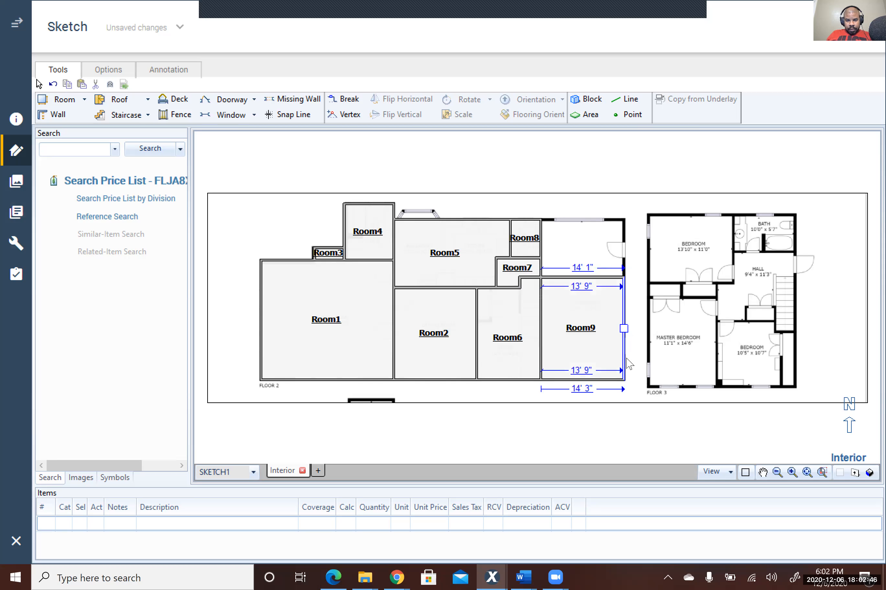
Extend Room9's upper wall to the Living Room's upper edge on the underlay, making the room about 27' long.
left_click(585, 282)
left_click_drag(582, 278, 587, 220)
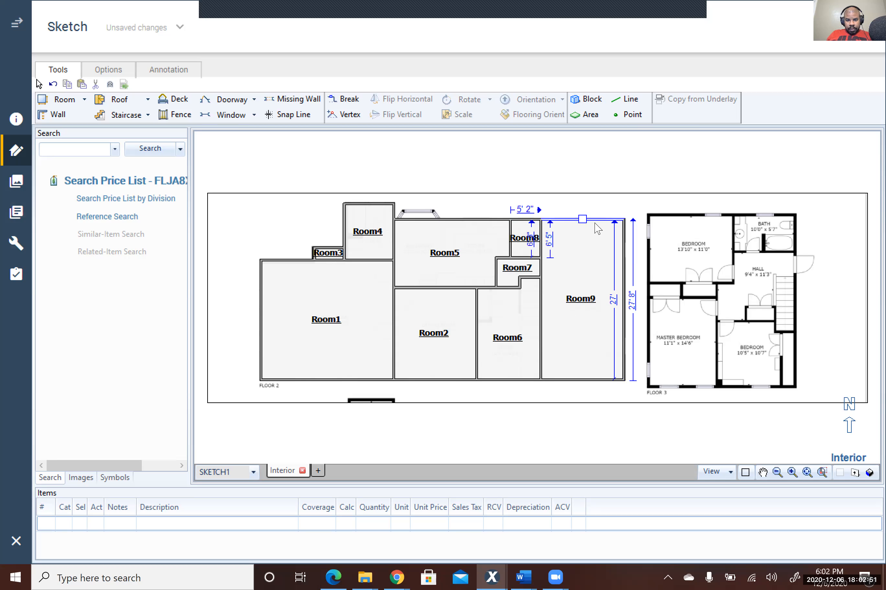
left_click(631, 178)
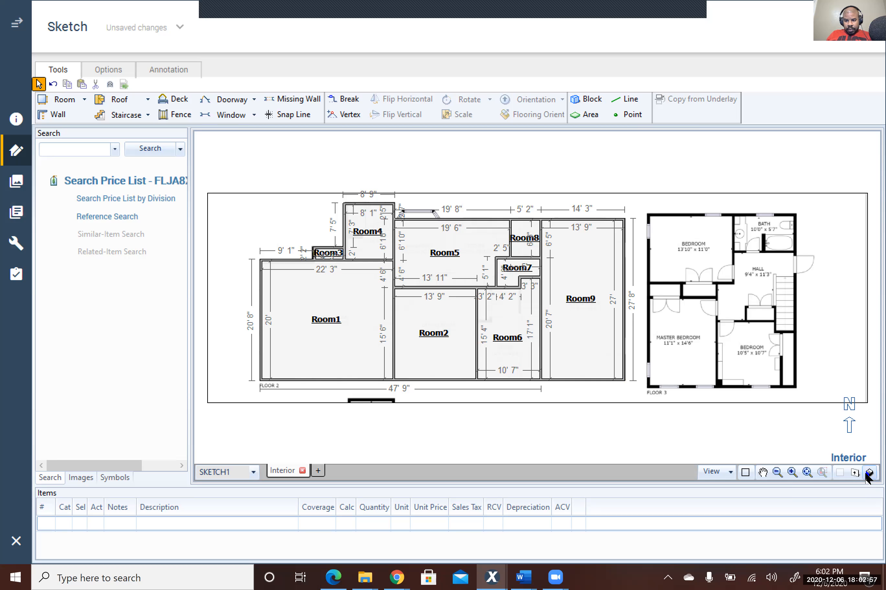
Toggle the room fill off and on to compare the traced Hall, Bath and Living Room with the underlay.
left_click(745, 473)
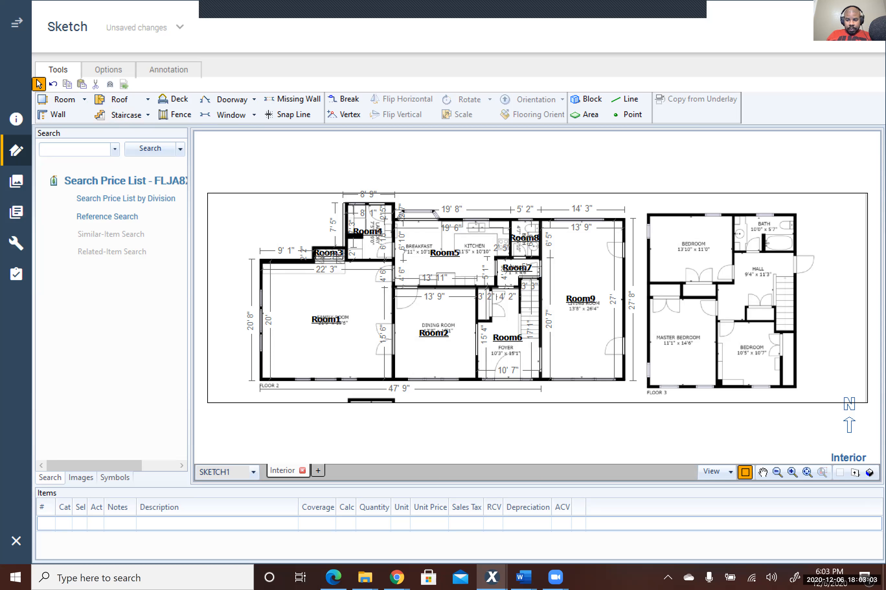
left_click(745, 473)
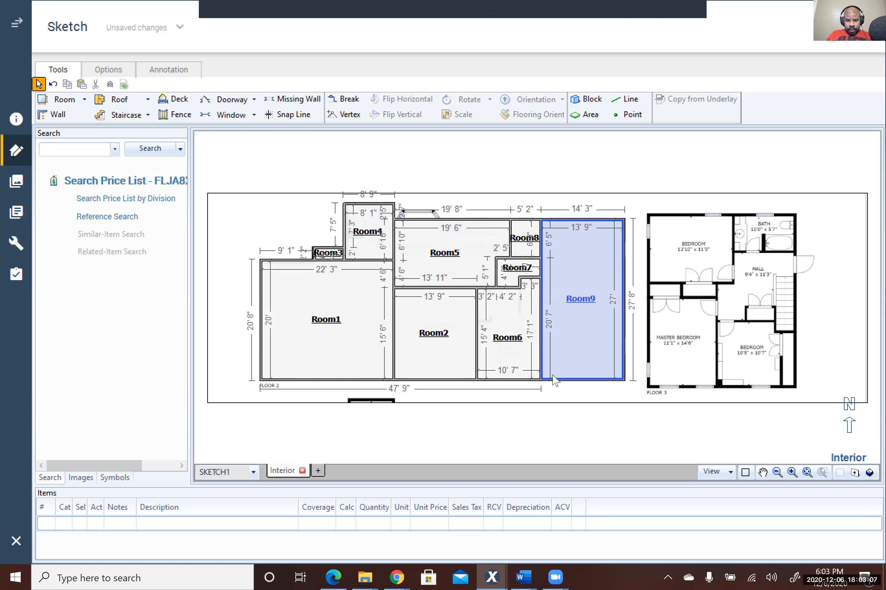
left_click(745, 473)
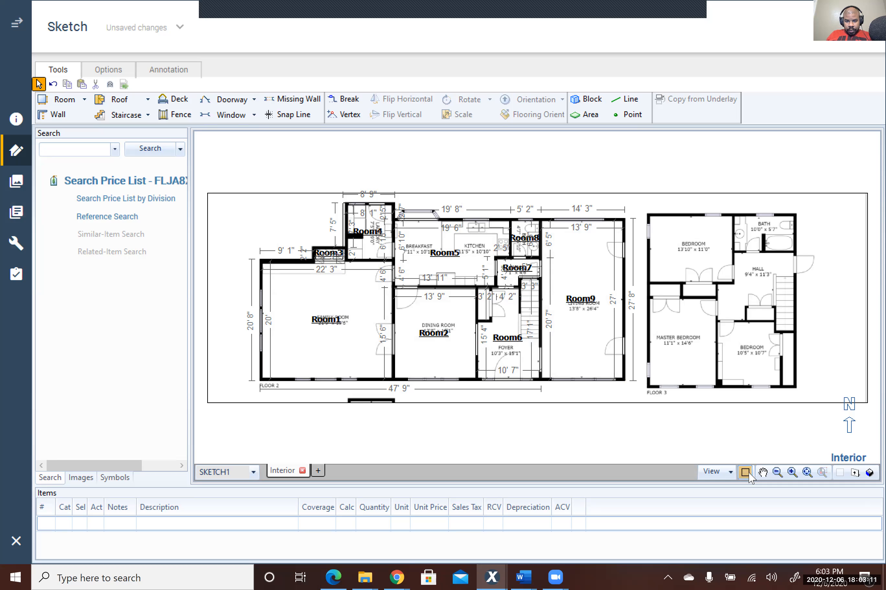
left_click(746, 473)
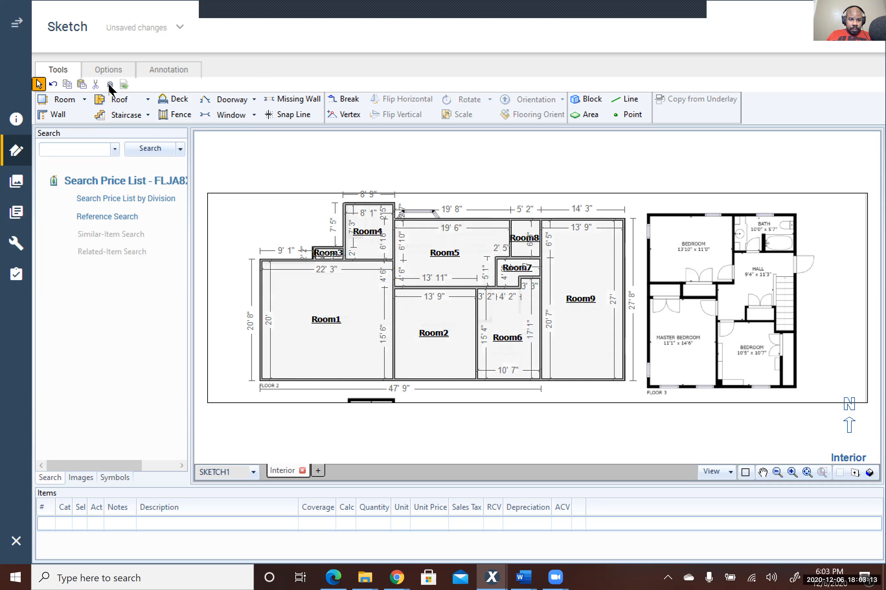
Draw a straight staircase in Room6 along the Living Room wall, running up to Room7's lower wall.
left_click(122, 115)
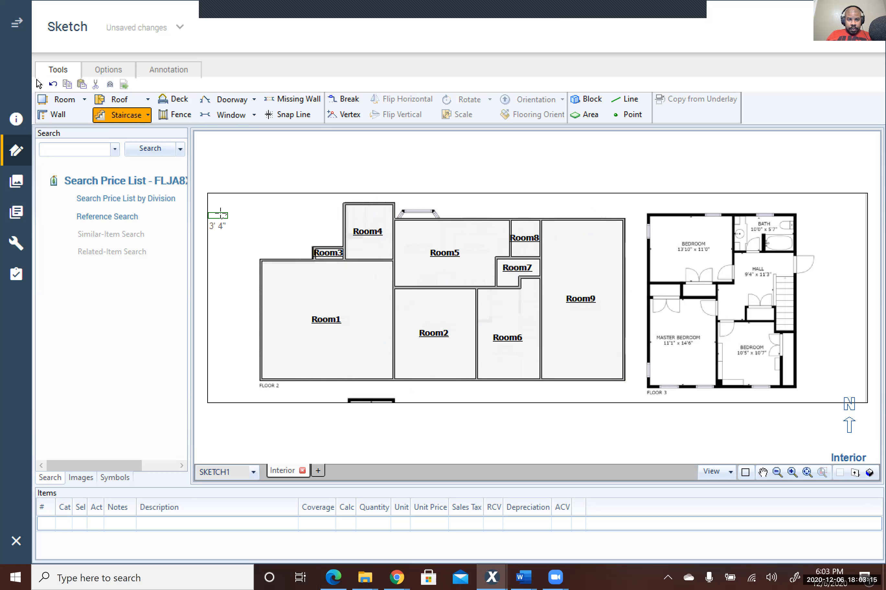
left_click(531, 338)
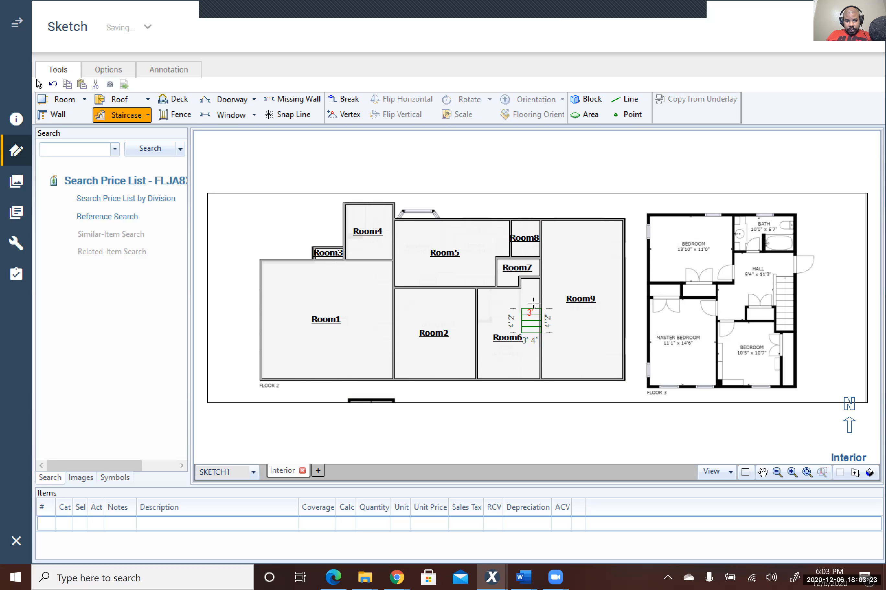
left_click(536, 275)
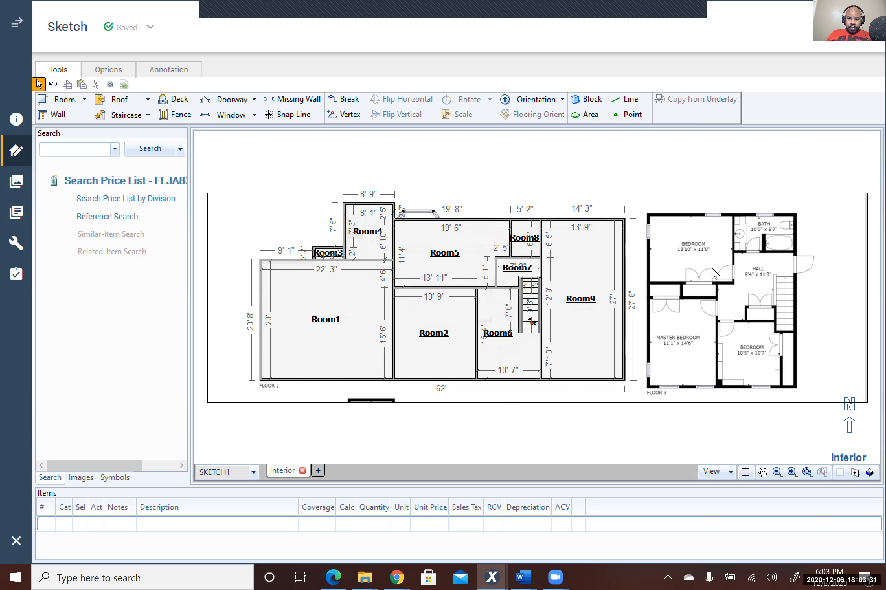
Fit the whole floor plan in view and turn off the room fill to check the staircase against the underlay.
scroll(840, 367, "down", 5)
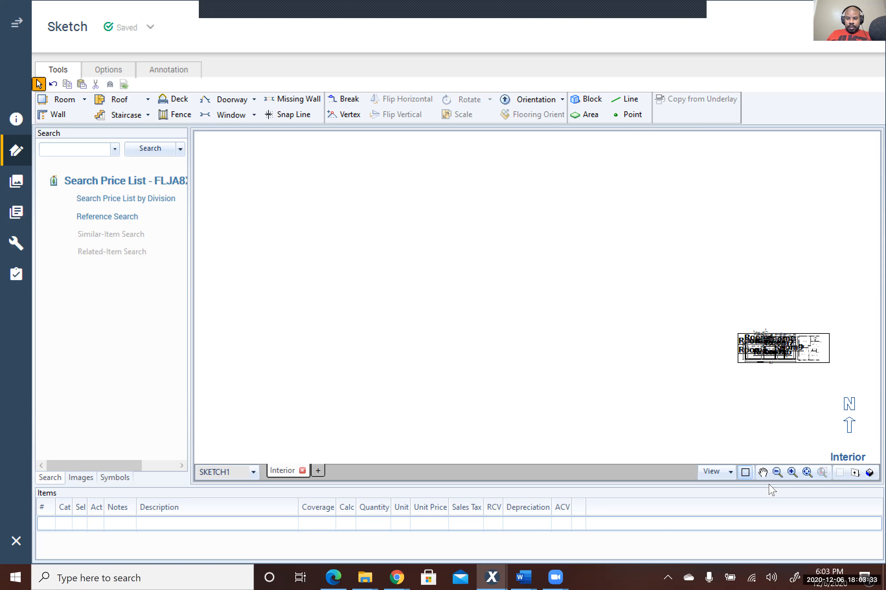
left_click(792, 473)
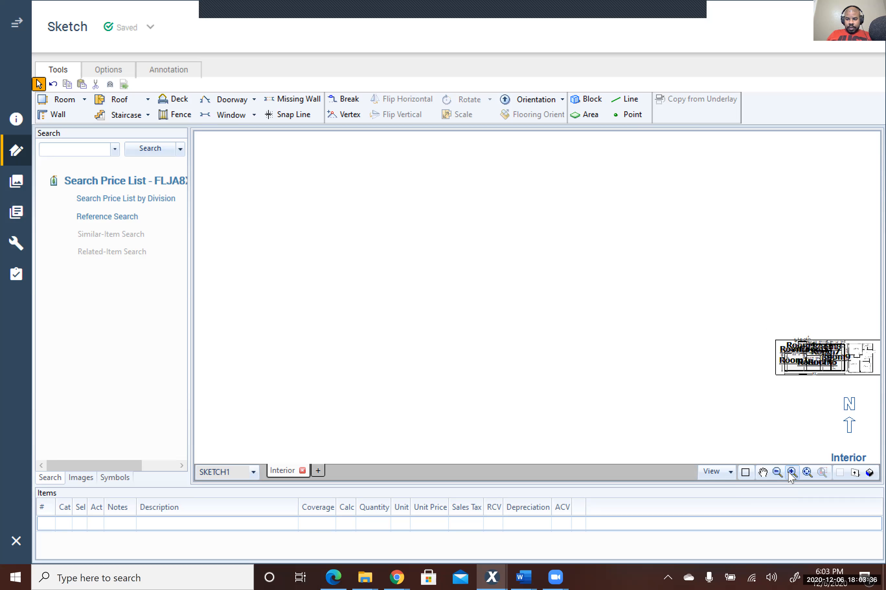
left_click(806, 472)
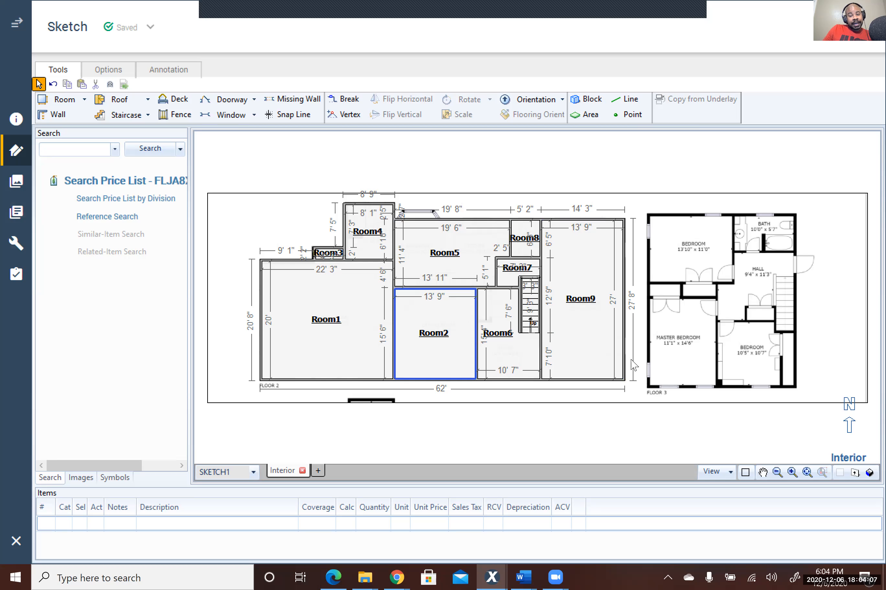
left_click(745, 473)
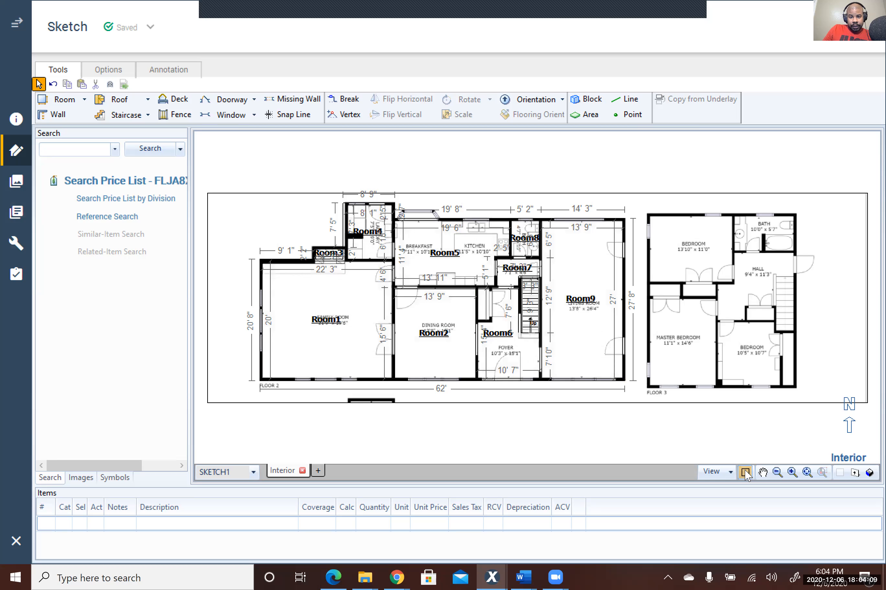
Break the wall between Room2 and Room6 about 9' 5" above its lower end and pull the upper part about 2' 6" into Room6.
left_click(745, 472)
left_click(745, 472)
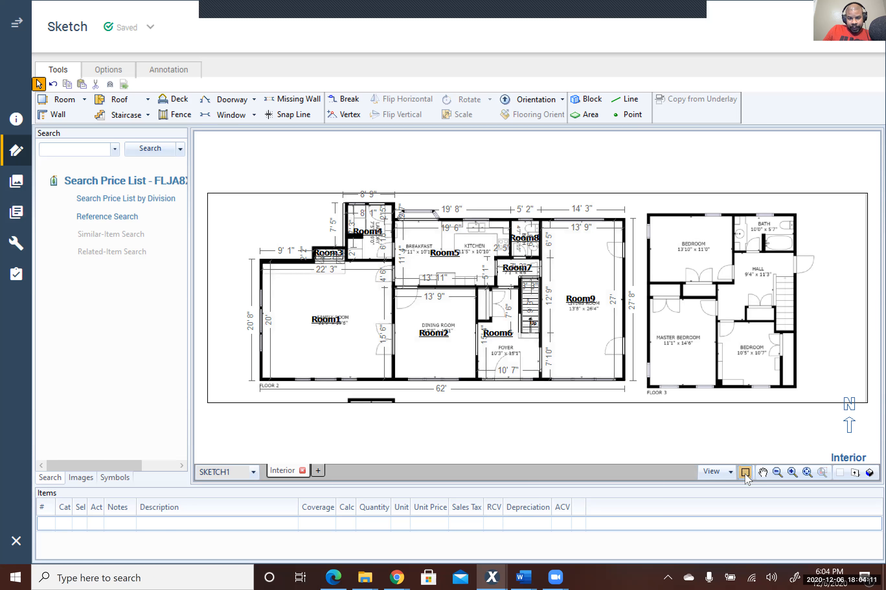
left_click(746, 472)
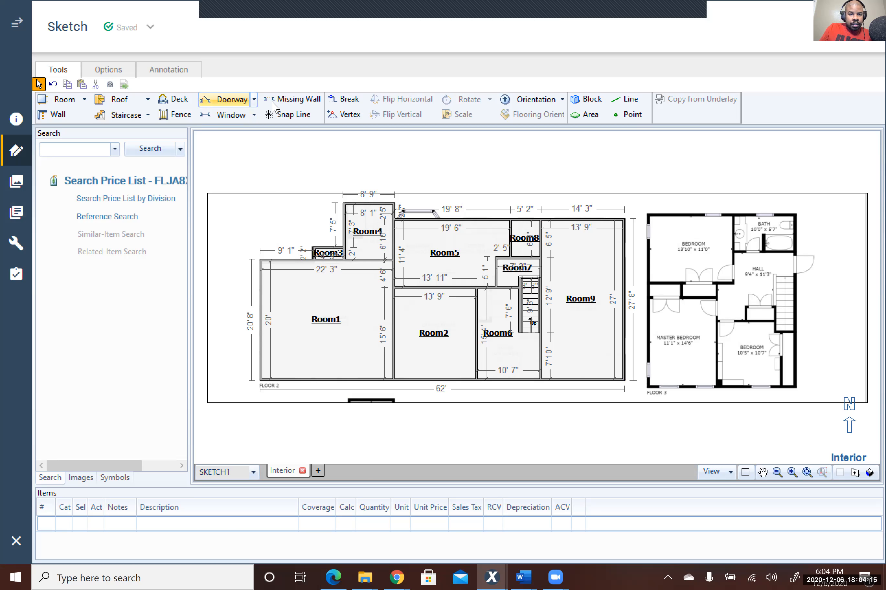
left_click(345, 99)
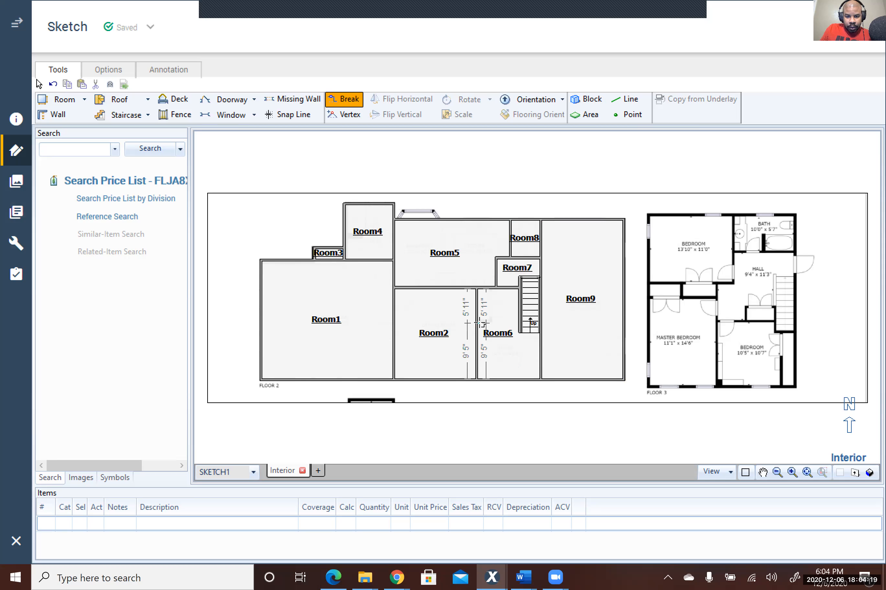
left_click(479, 321)
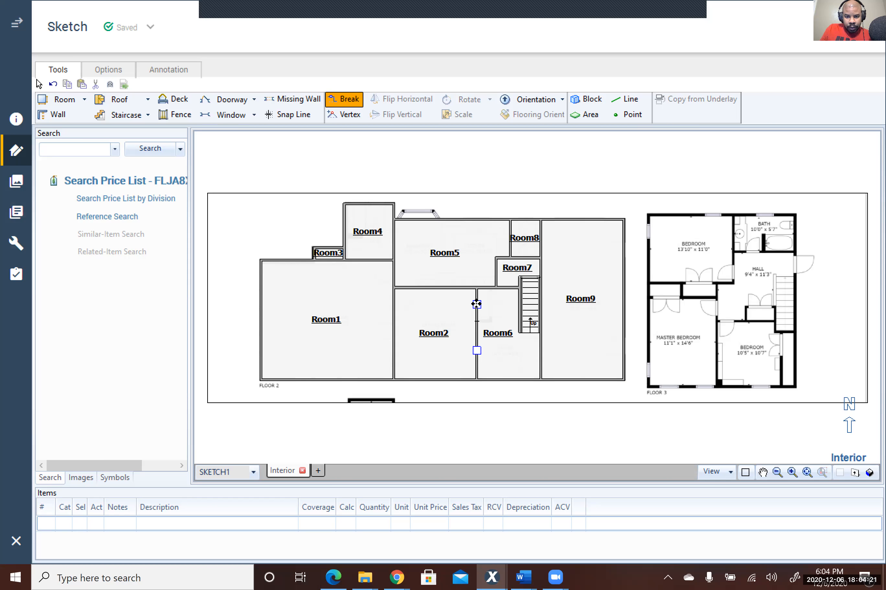
left_click_drag(476, 304, 490, 310)
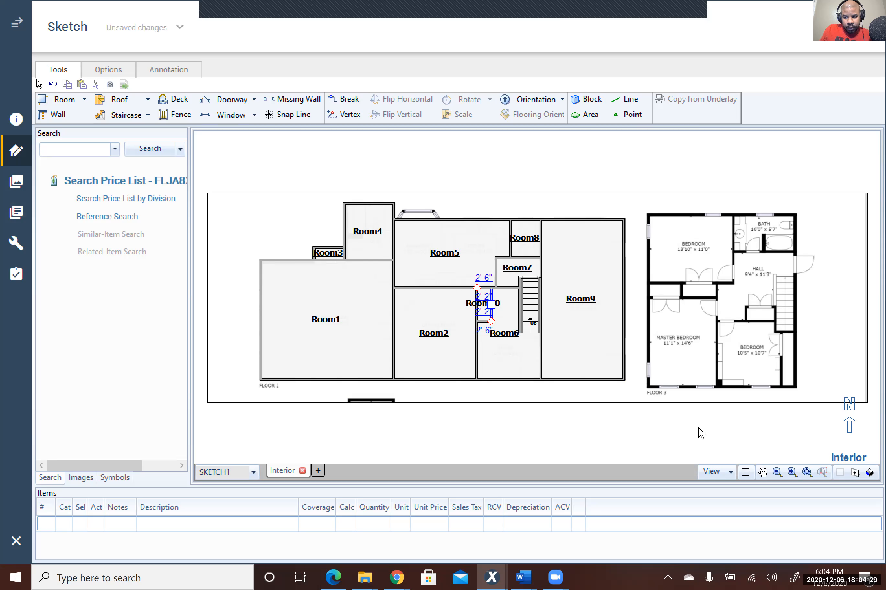
Toggle the room fill off and on to compare the small closet beside Room6 with the underlay.
left_click(746, 474)
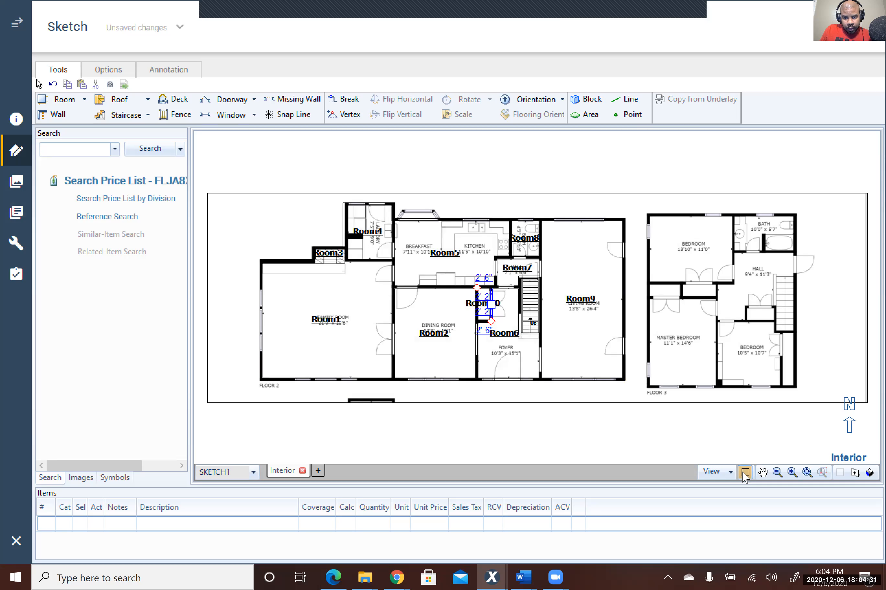
left_click(745, 473)
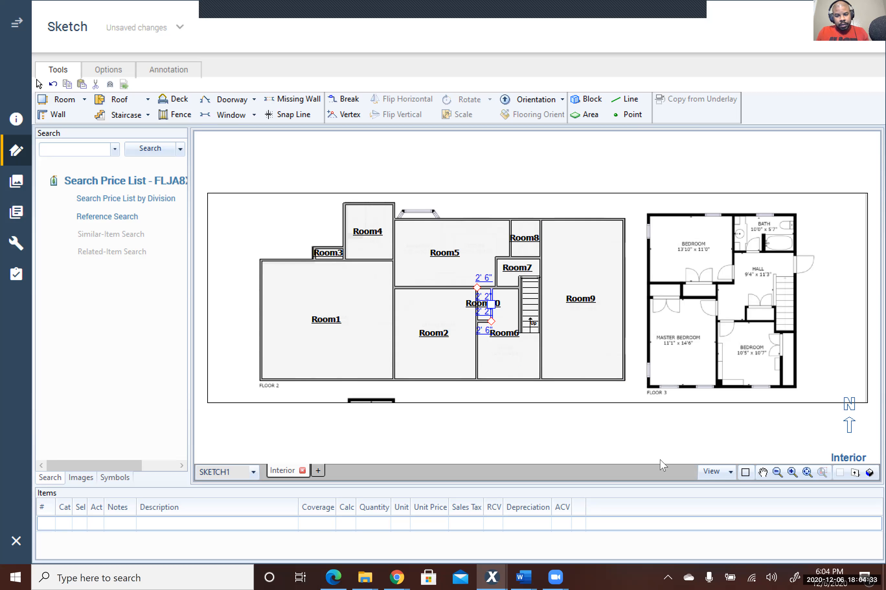
left_click(746, 474)
left_click(736, 475)
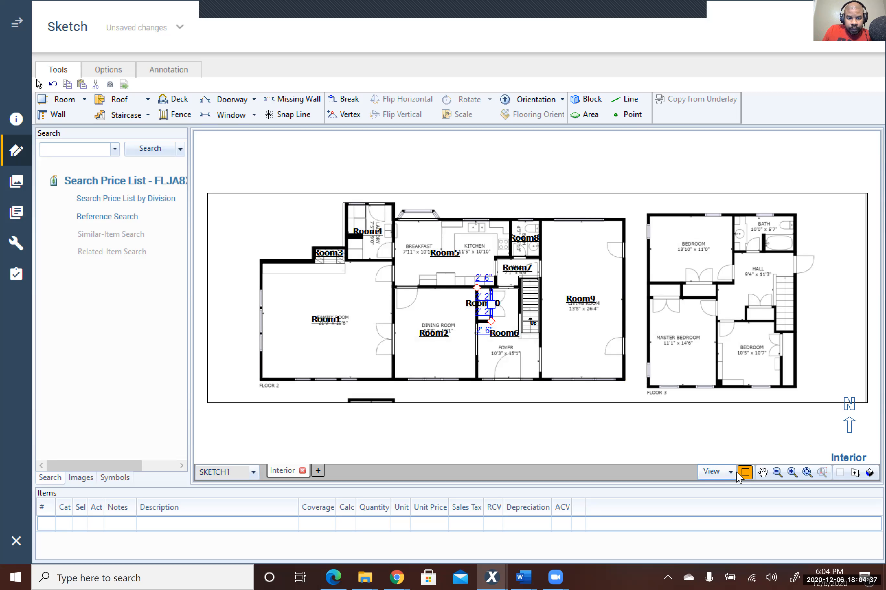
left_click(743, 475)
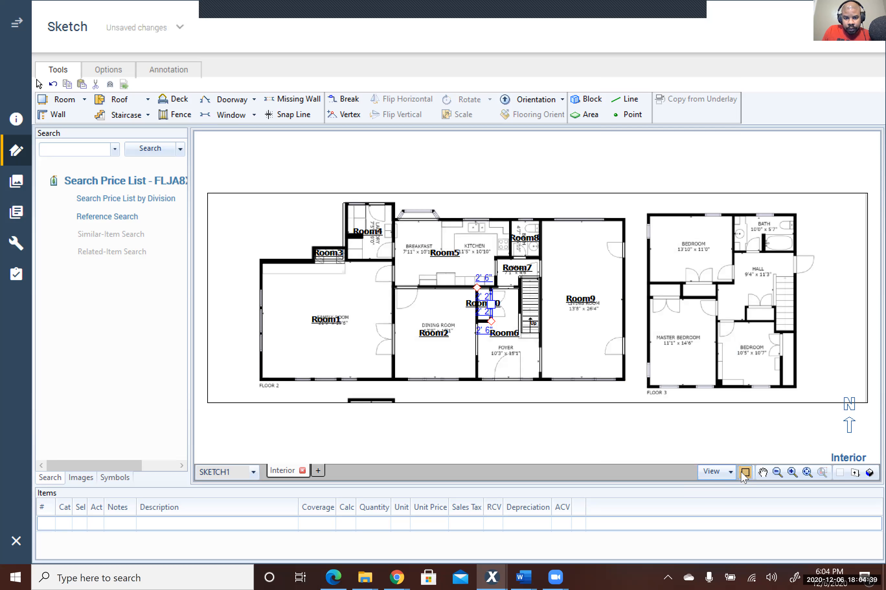
left_click(745, 476)
left_click(744, 473)
left_click(745, 476)
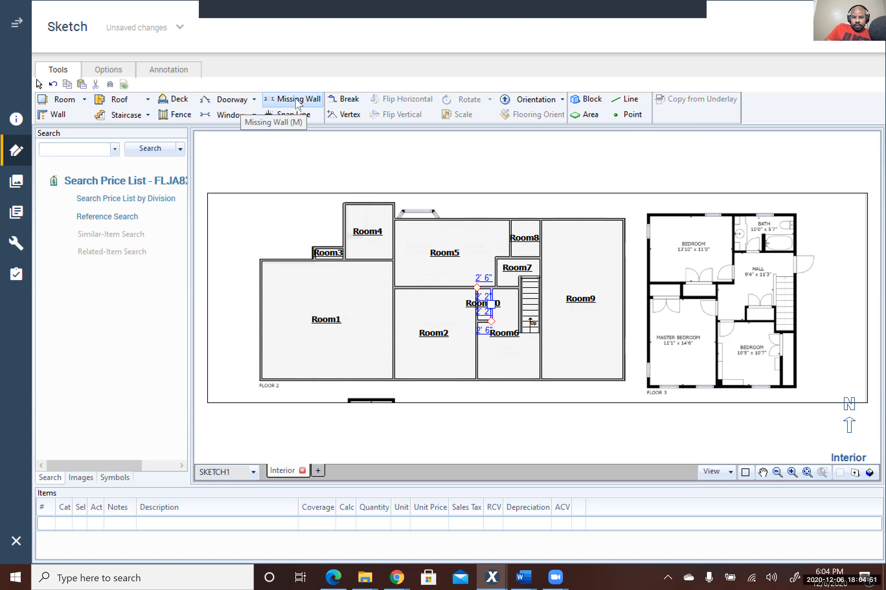
left_click(746, 473)
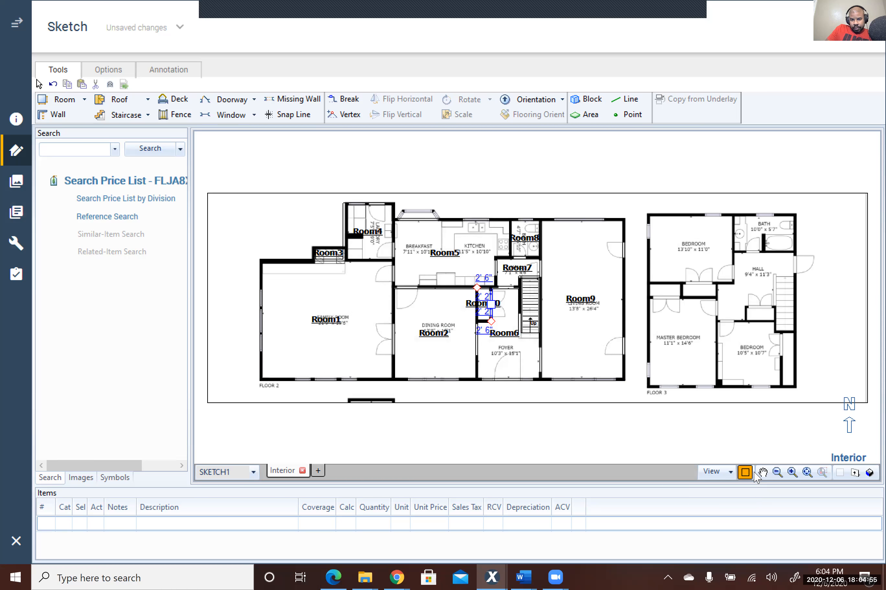
key("Escape")
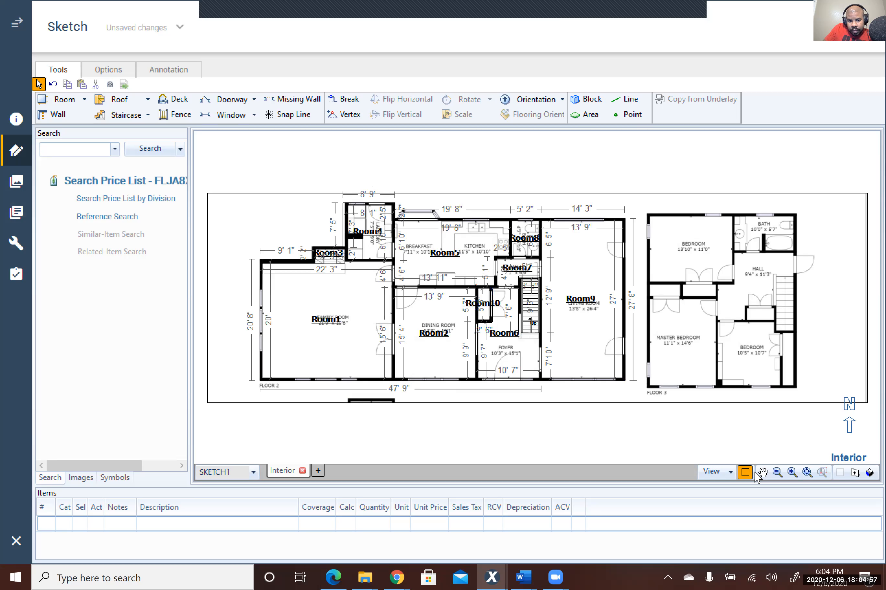
left_click(746, 473)
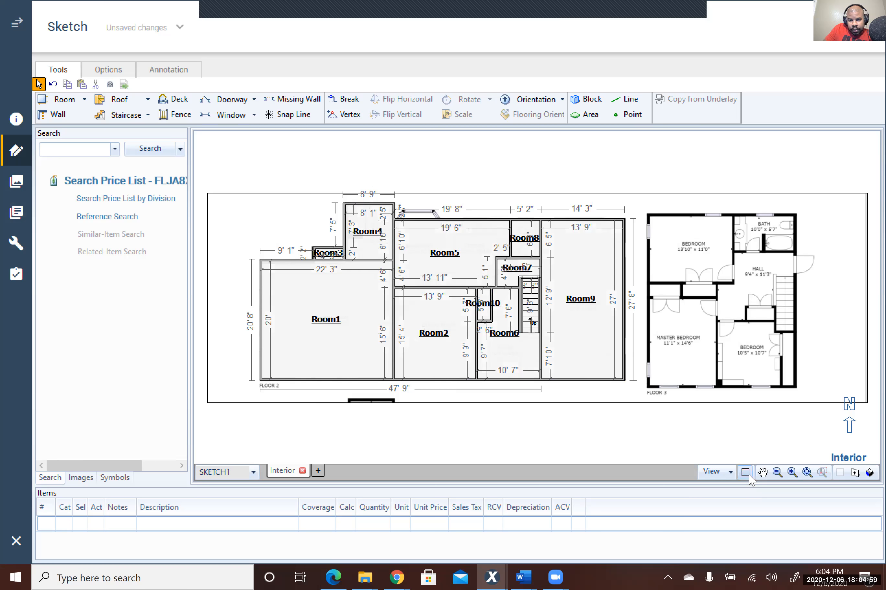
left_click(494, 341)
key("Escape")
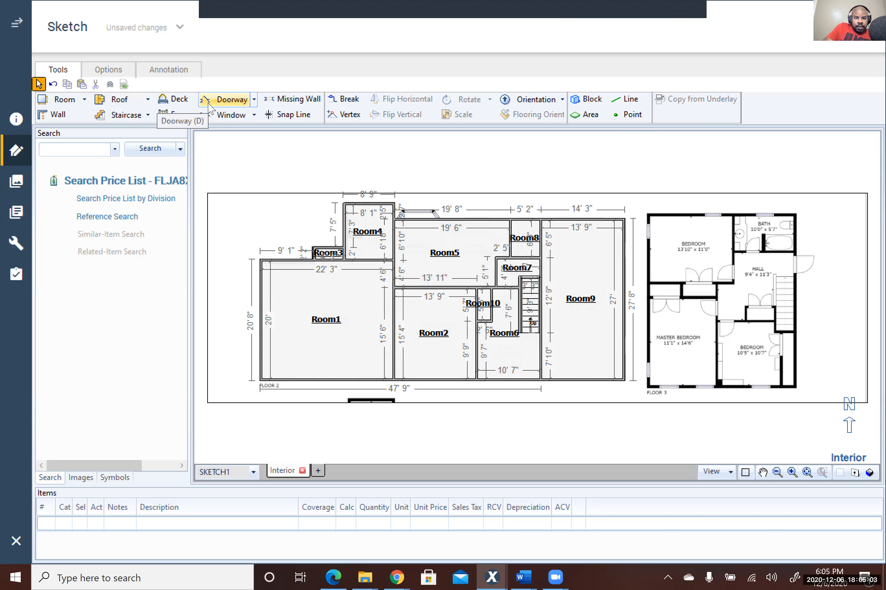
Place a standalone bay window in the empty area above the floor plan, over Room8.
left_click(254, 115)
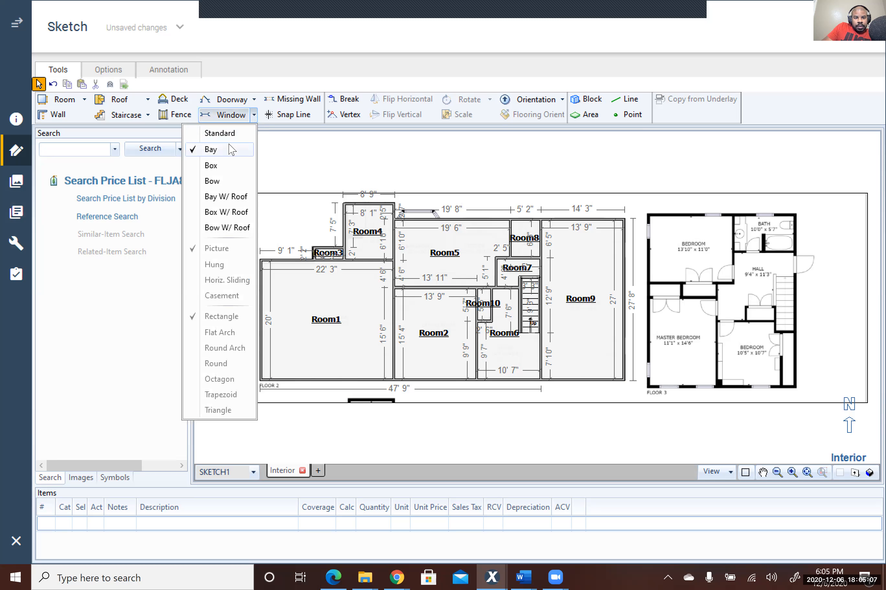
left_click(228, 149)
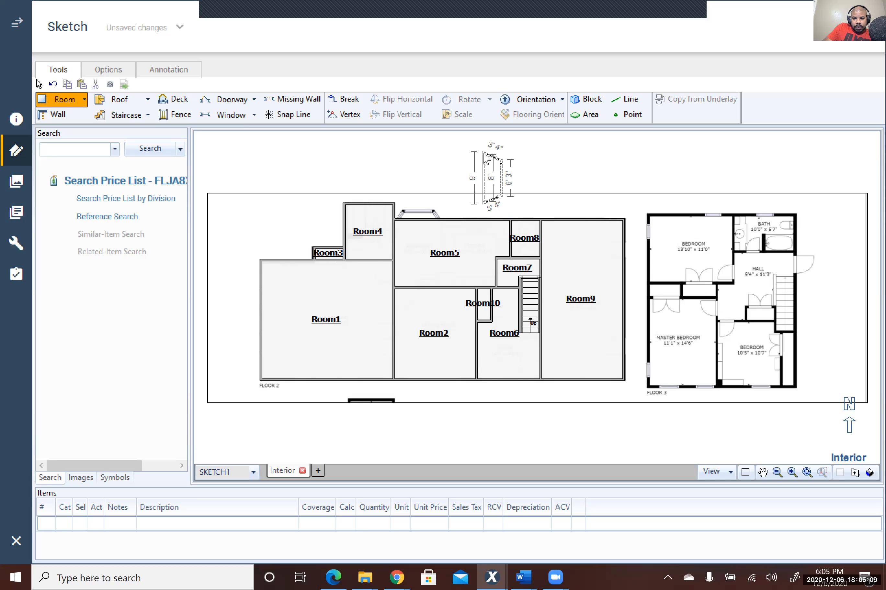
left_click(484, 154)
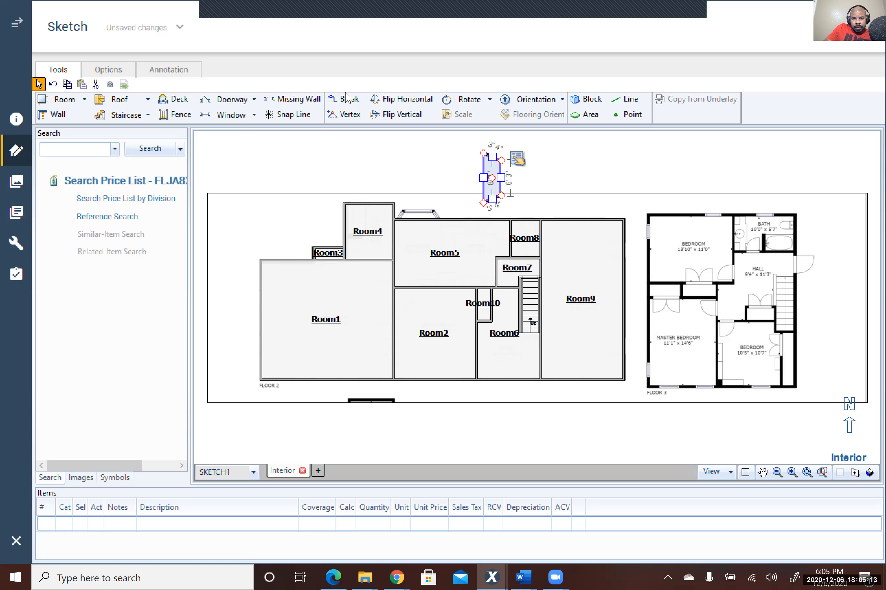
Rotate the standalone bay window so its outer face points up, parallel to Room5's upper wall.
left_click(452, 105)
left_click(452, 106)
left_click(452, 105)
left_click(452, 105)
left_click(452, 106)
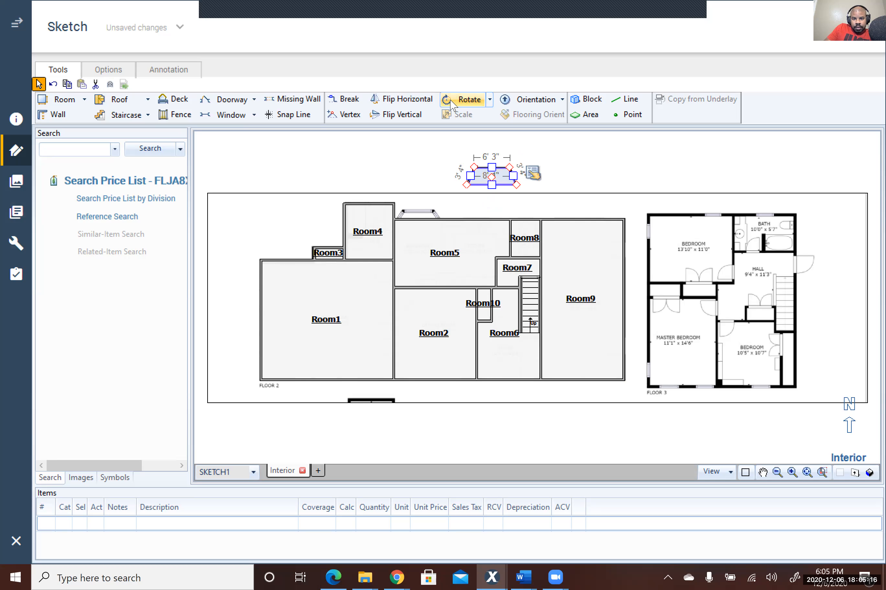
left_click(643, 173)
left_click(491, 179)
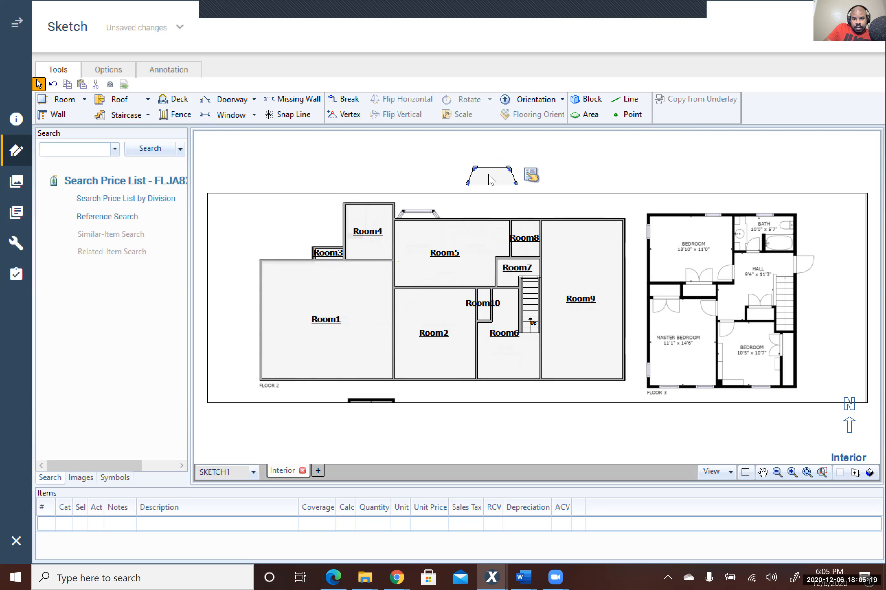
left_click(492, 186)
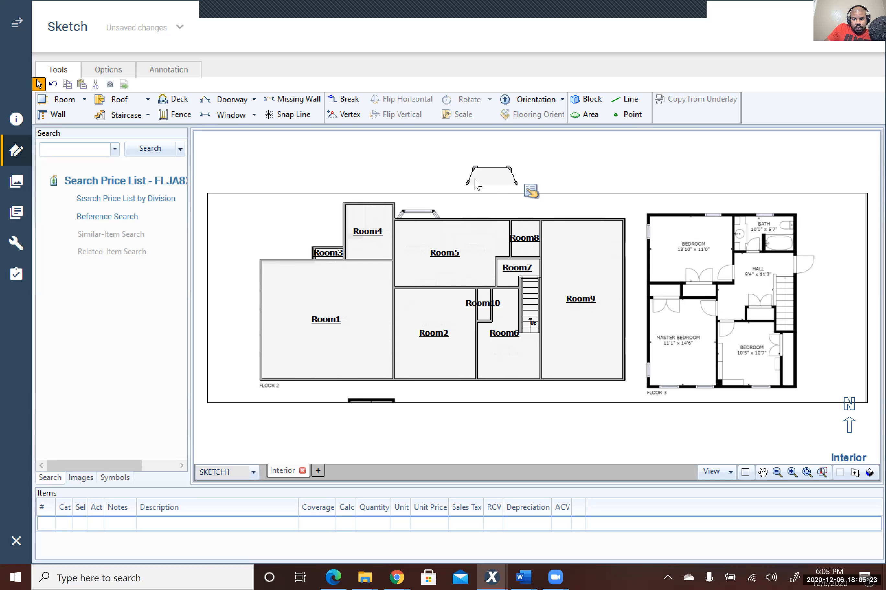
left_click(509, 186)
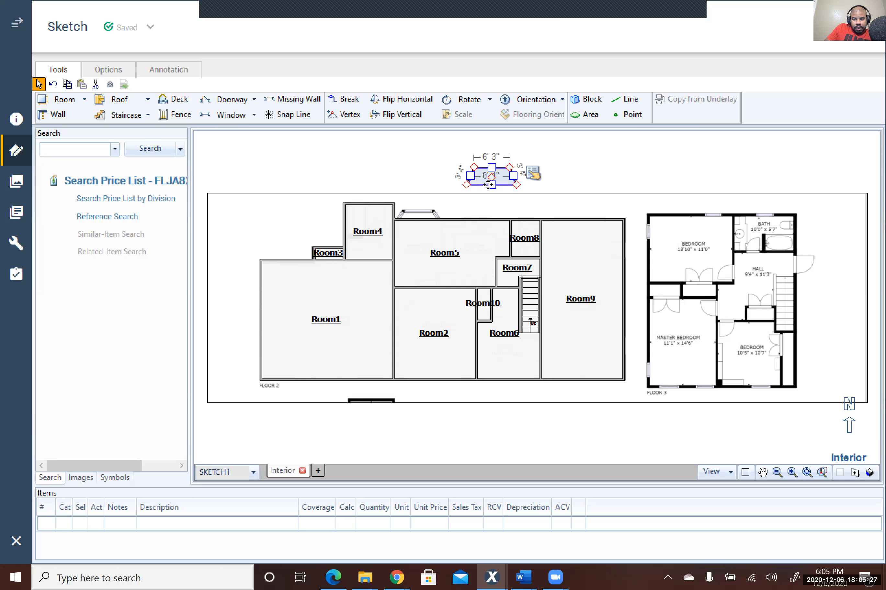
Draw a horizontal reference line about 7' 3" long just above the underlay's bay window to gauge its width.
left_click(624, 103)
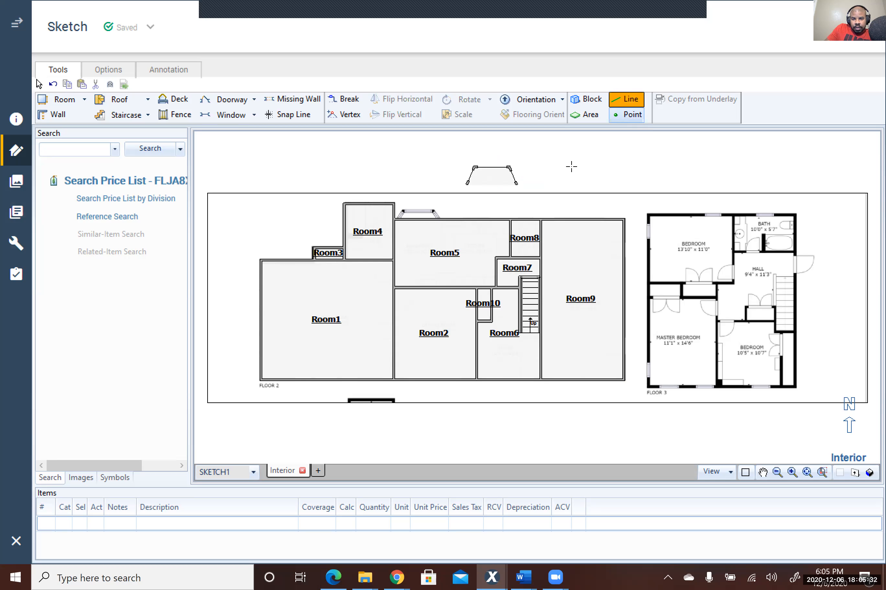
left_click(397, 203)
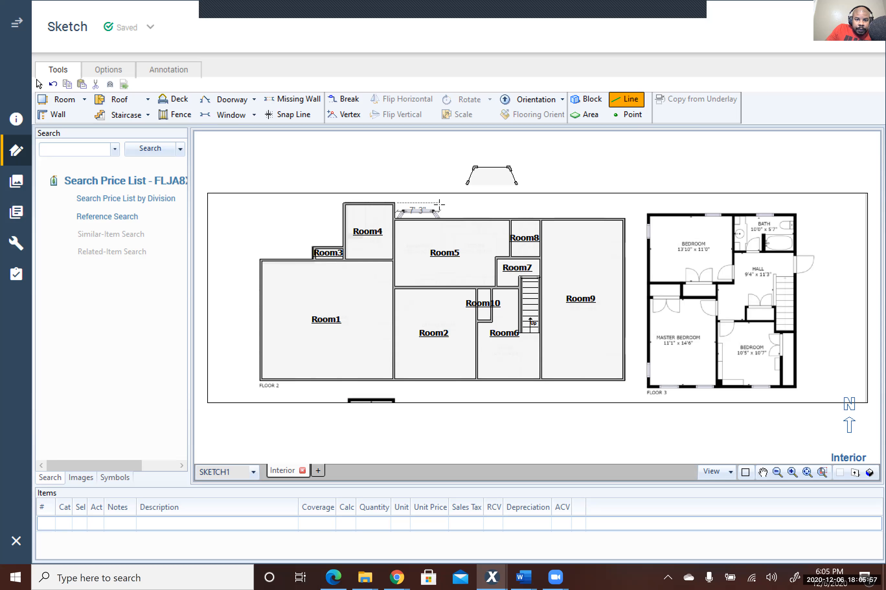
left_click(441, 204)
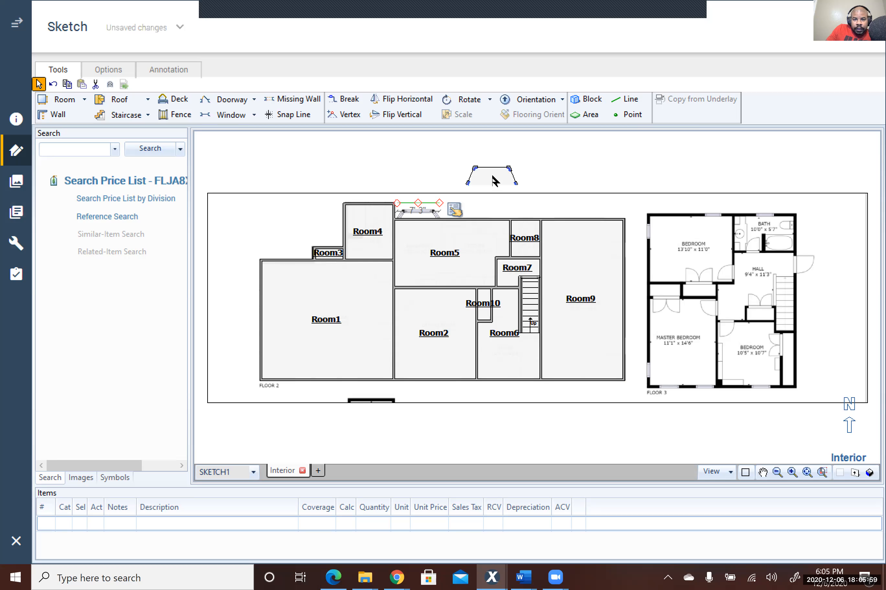
left_click(494, 181)
left_click(513, 186)
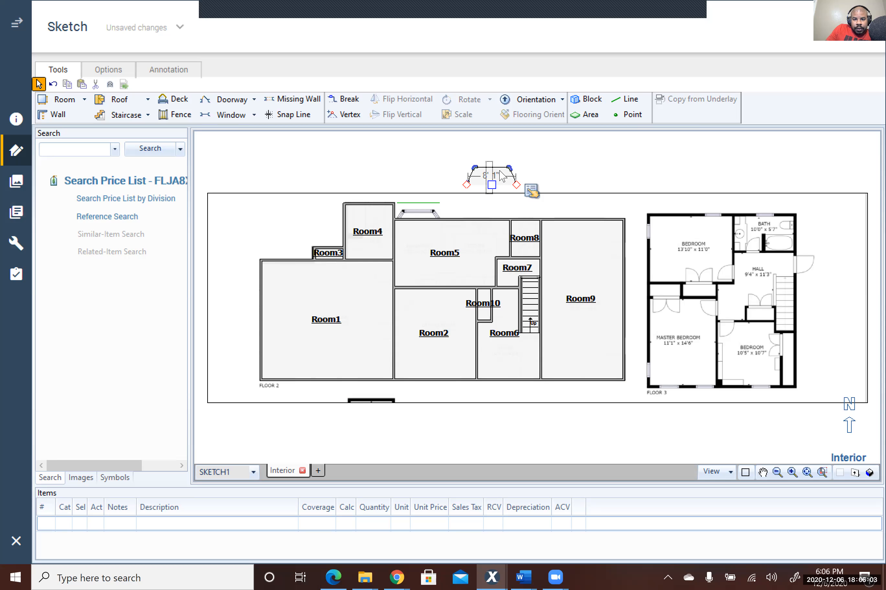
left_click(497, 175)
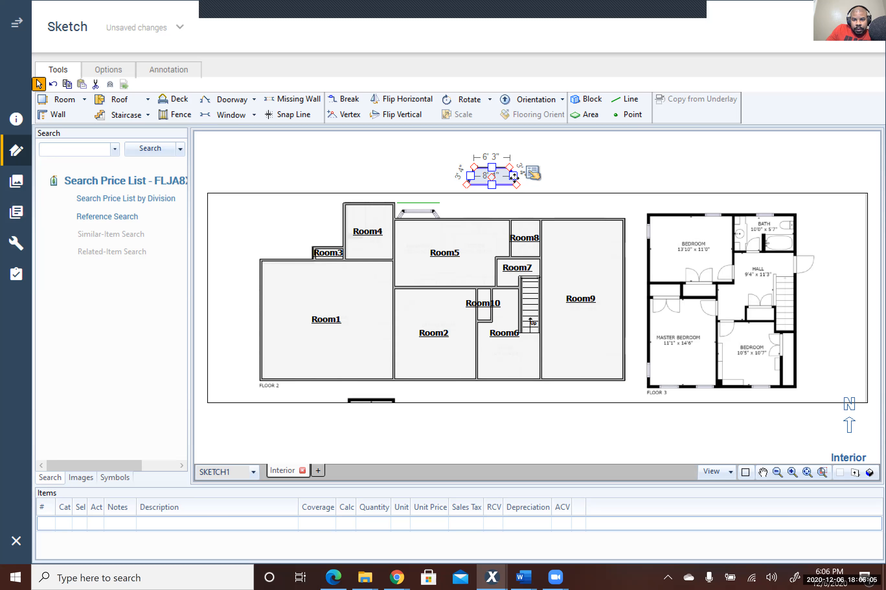
left_click(513, 177)
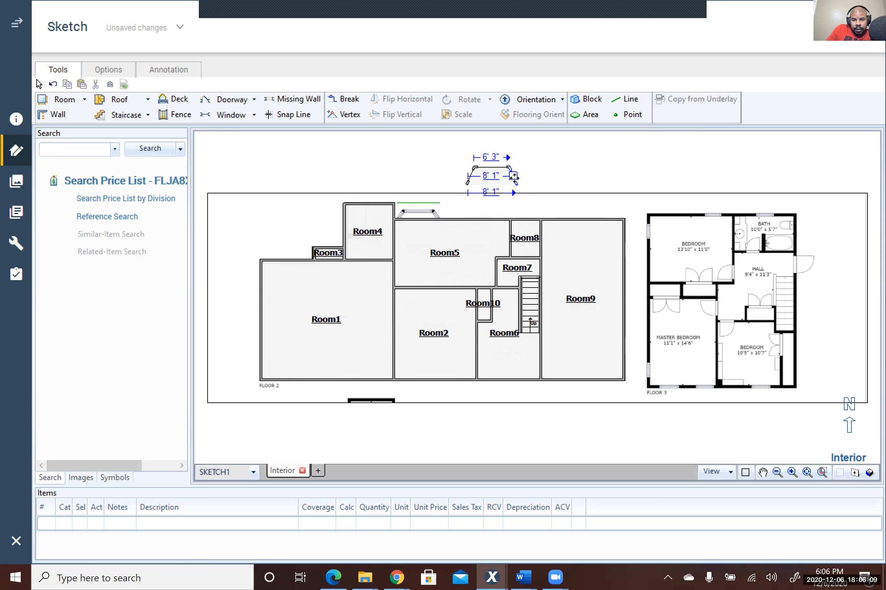
left_click(493, 181)
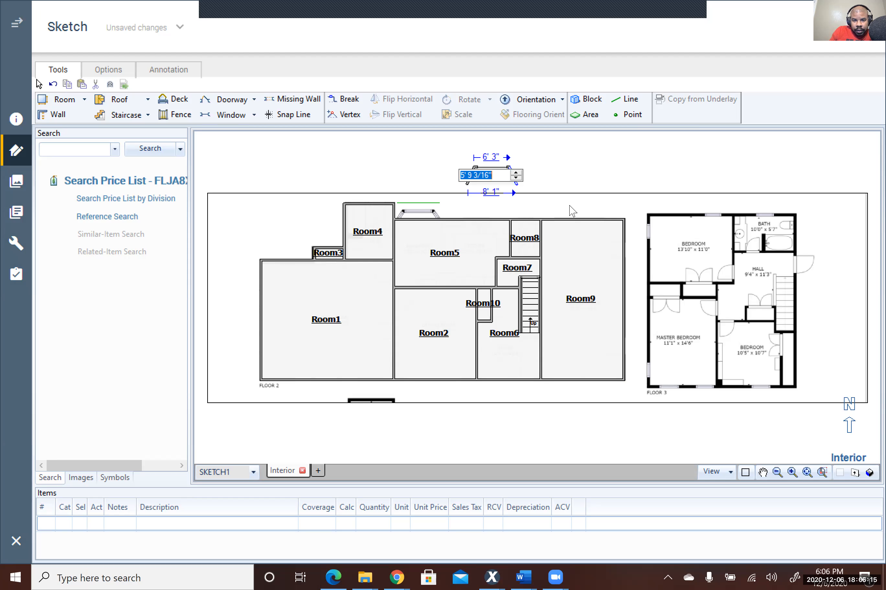
left_click(491, 195)
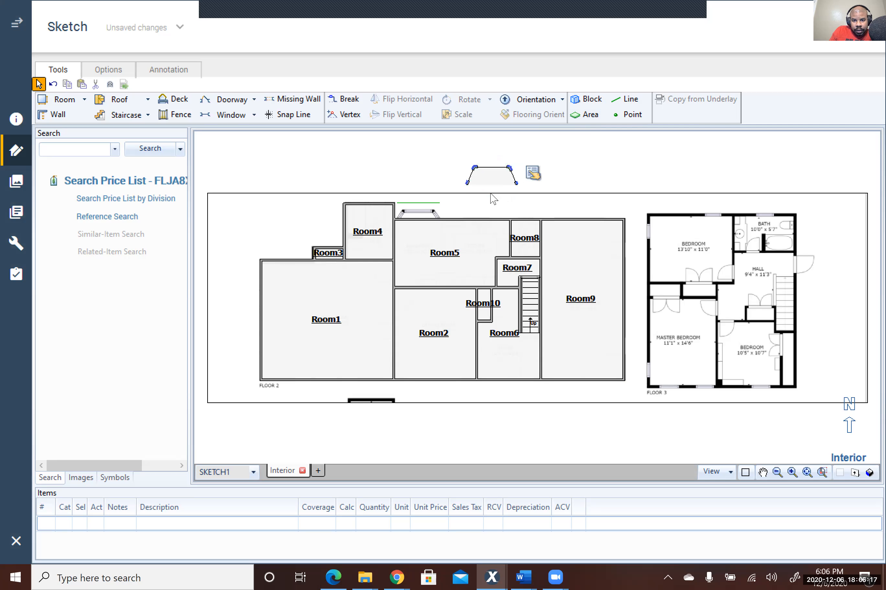
Move the standalone bay window's angled side wall, setting the bay's middle width to 7' 3".
left_click_drag(554, 186, 445, 156)
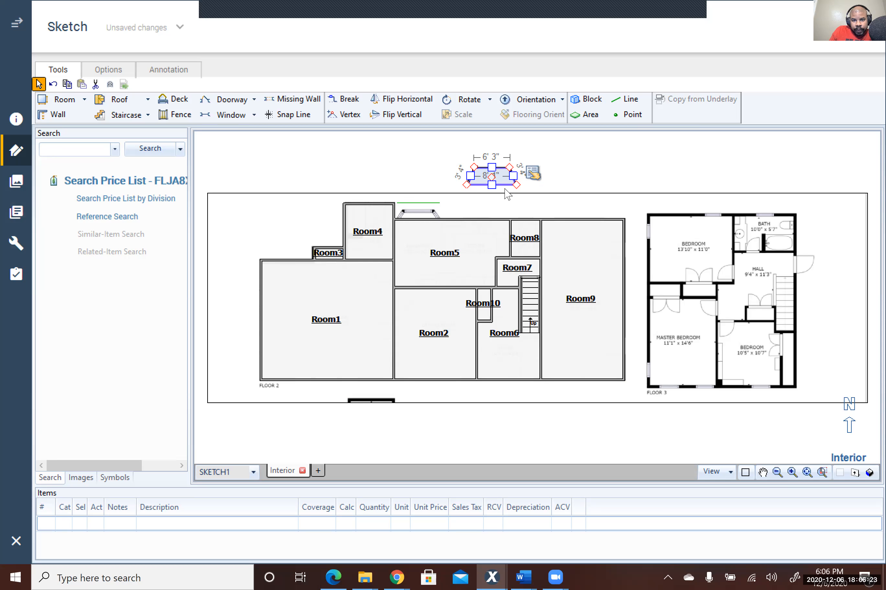
left_click(485, 175)
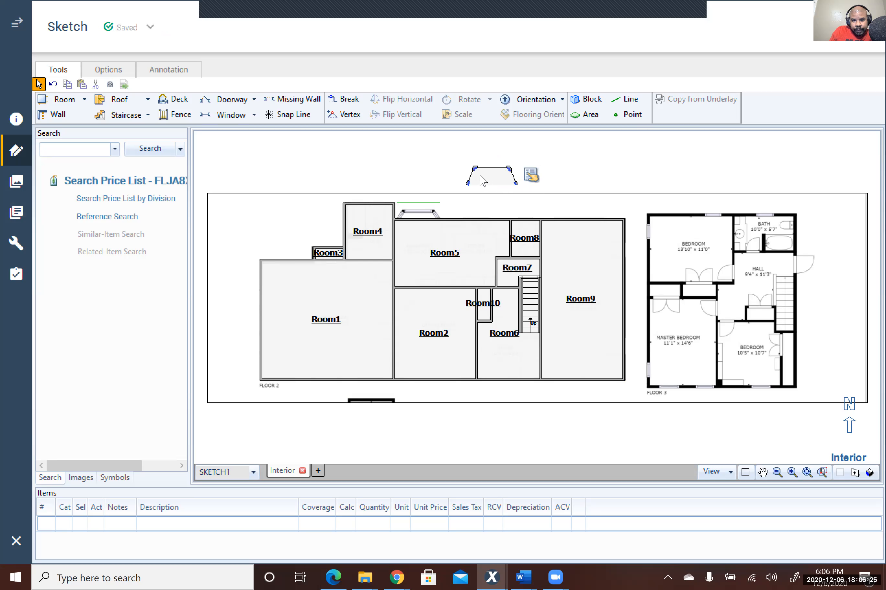
left_click_drag(529, 185, 456, 165)
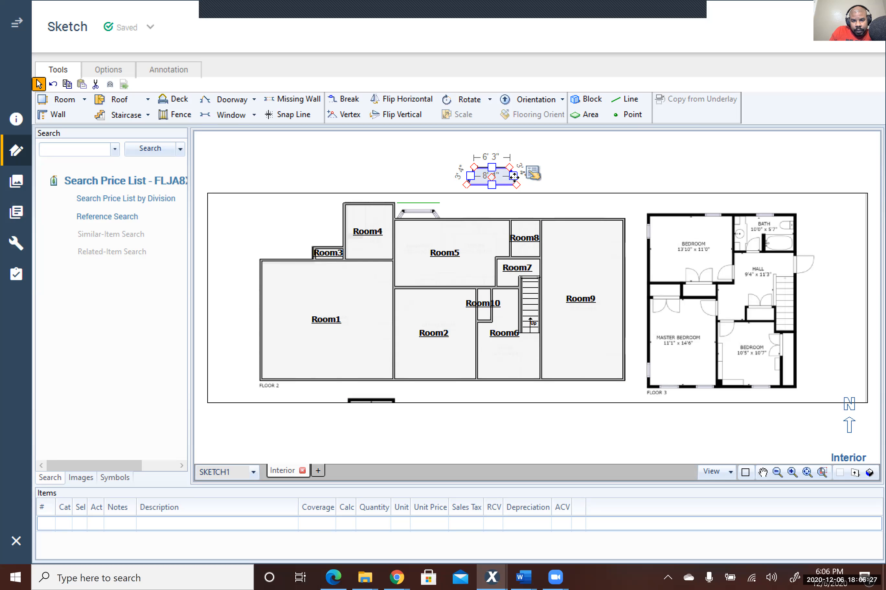
left_click(513, 177)
left_click_drag(512, 177, 507, 176)
left_click(491, 176)
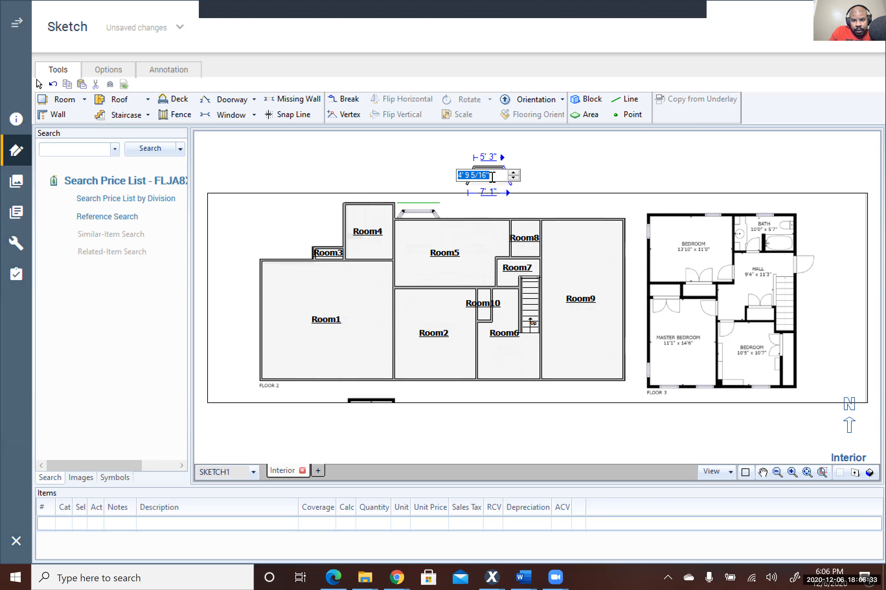
type("7")
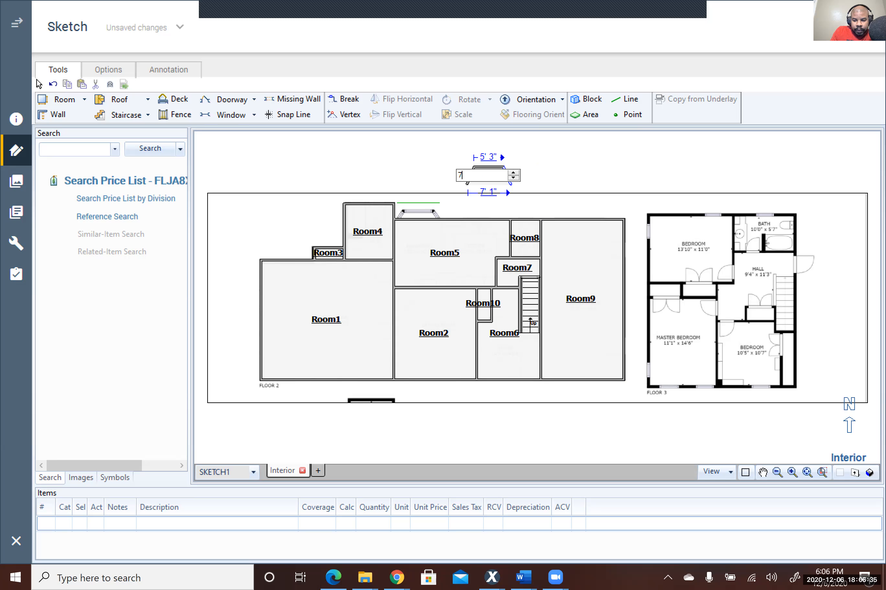
type("'3")
key("Return")
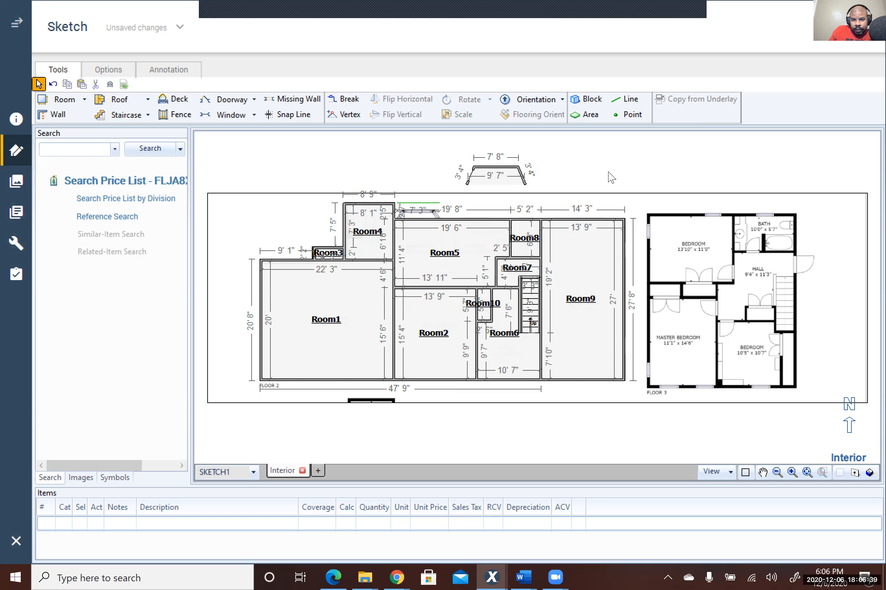
Move the standalone bay window's angled side wall inward to narrow the bay's overall width to about 7' 7".
left_click(509, 176)
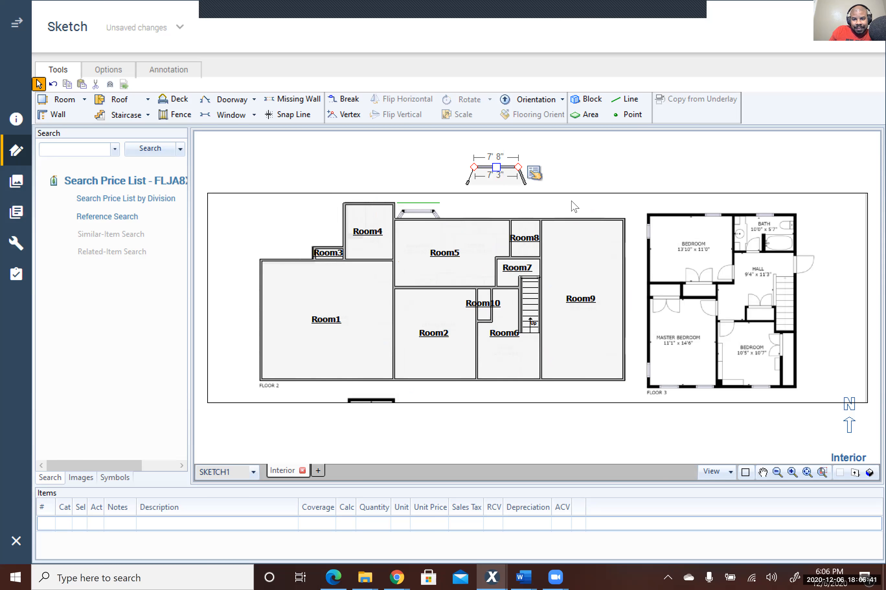
left_click_drag(497, 189, 454, 164)
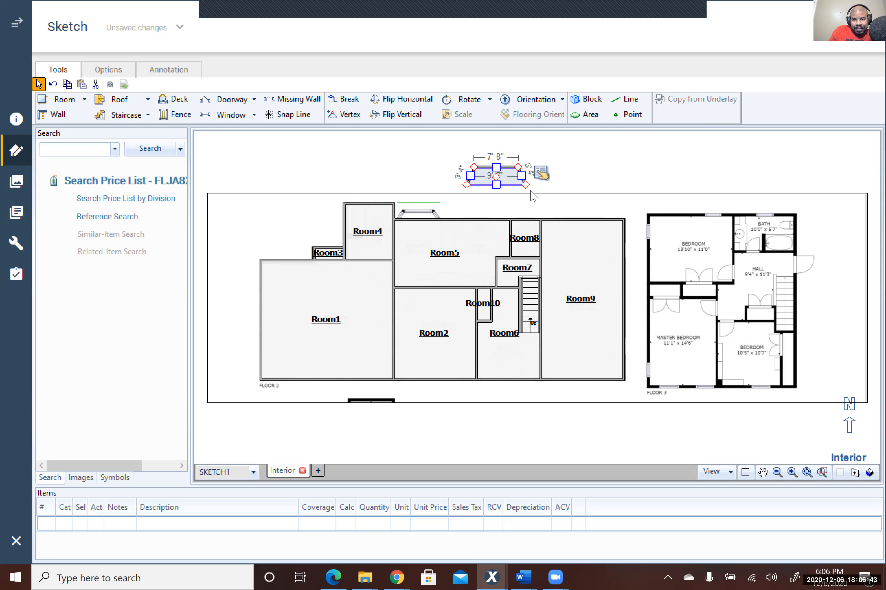
left_click_drag(522, 175, 510, 174)
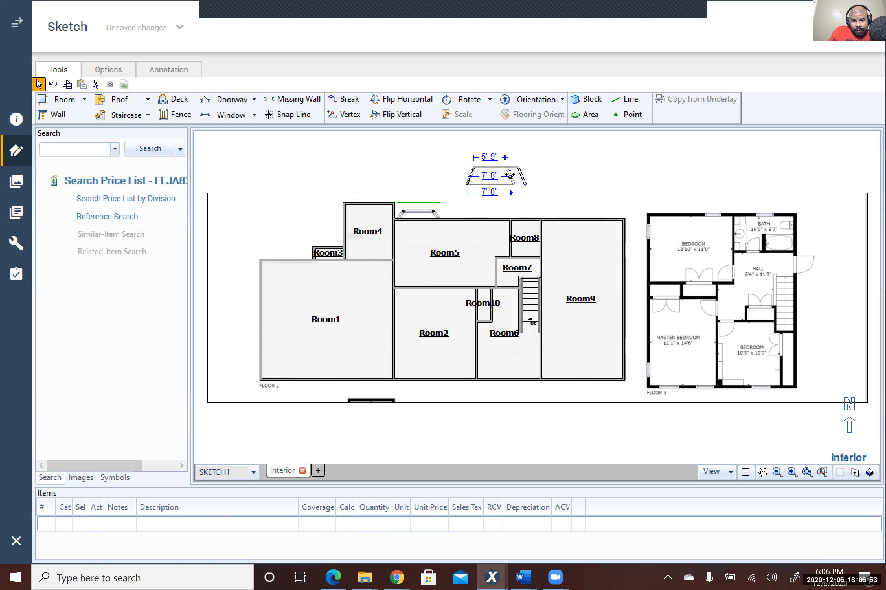
left_click_drag(510, 175, 515, 176)
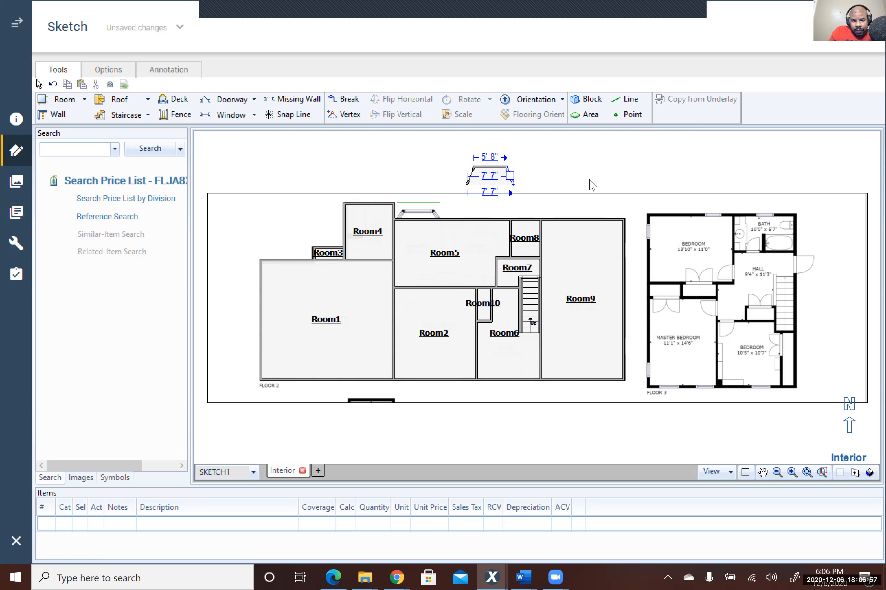
Delete the horizontal reference line above the underlay's bay window.
left_click_drag(482, 210, 424, 203)
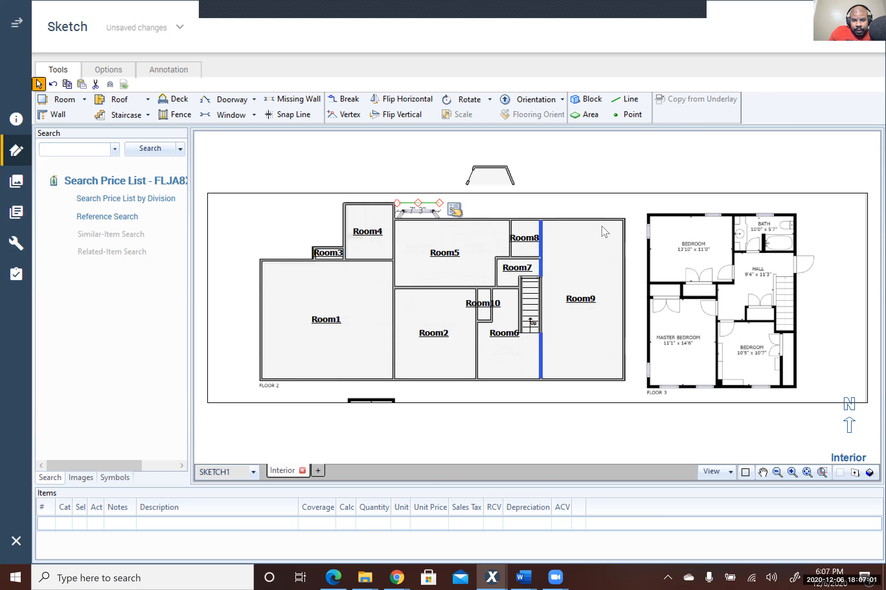
scroll(536, 244, "up", 2)
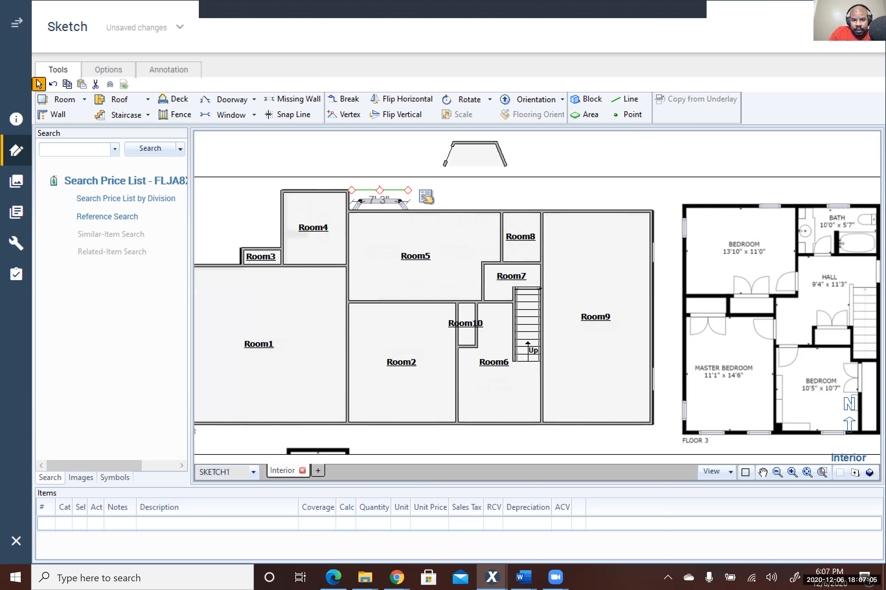
key("Delete")
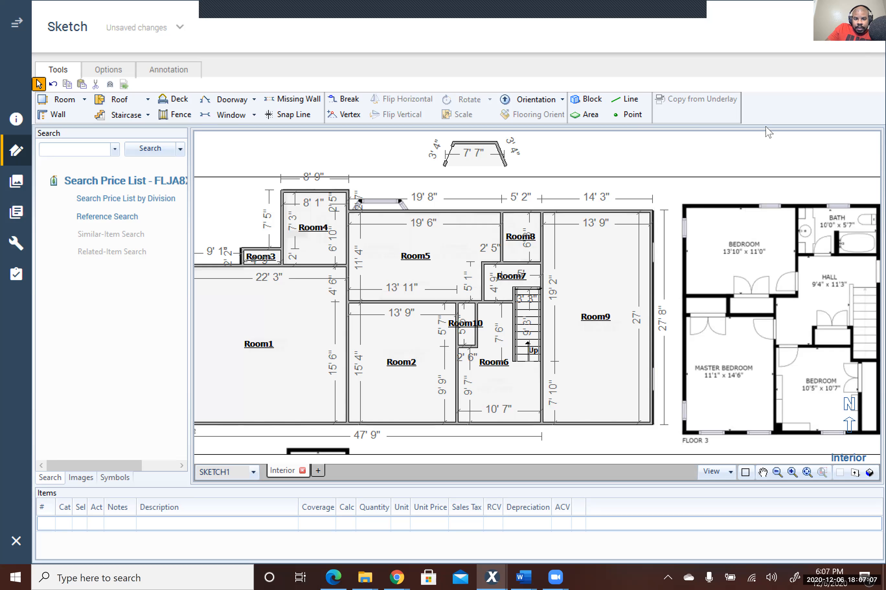
left_click(626, 99)
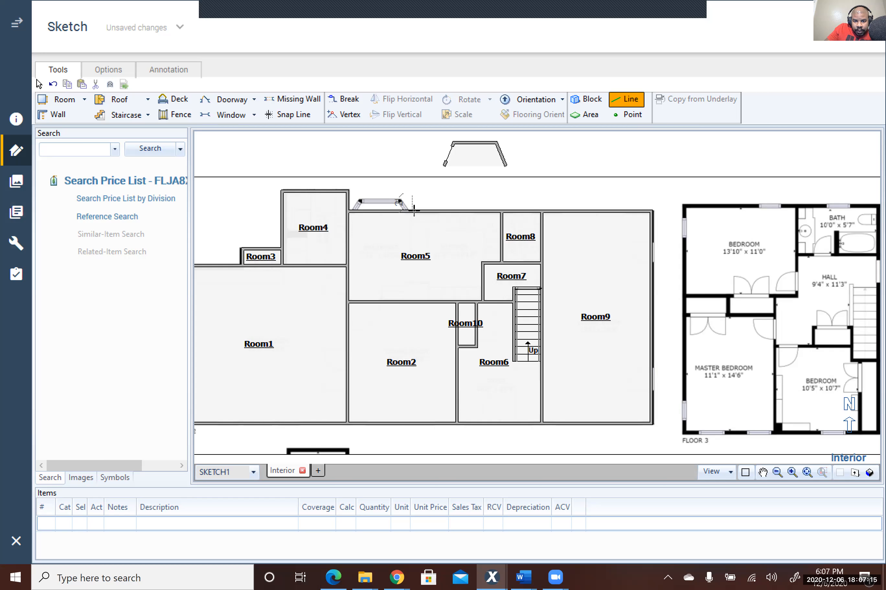
left_click_drag(414, 211, 419, 211)
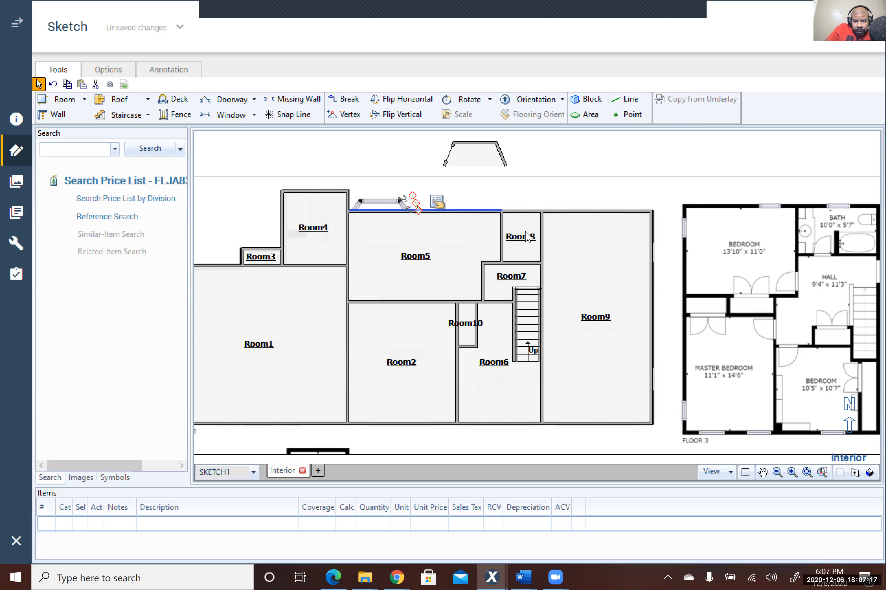
left_click(572, 151)
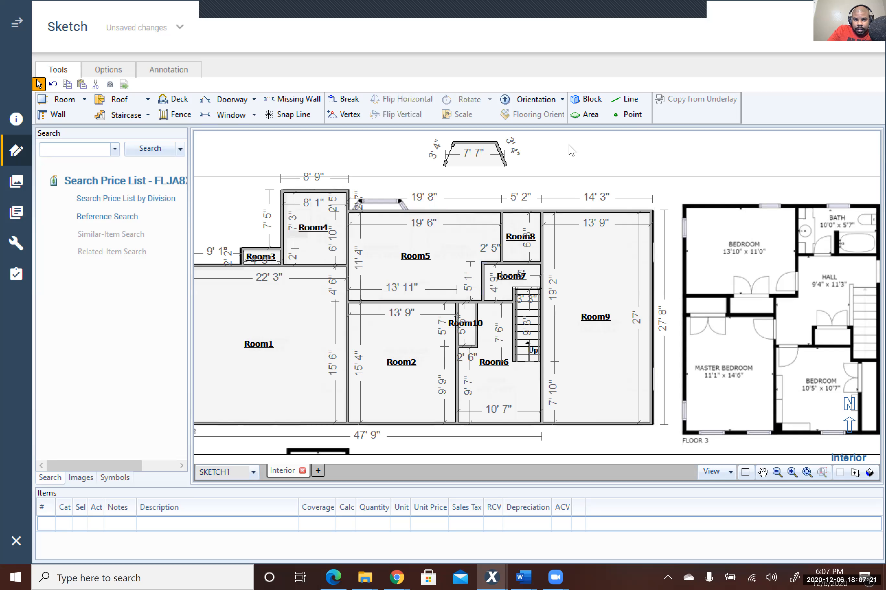
Draw a short vertical reference line beside the underlay's bay window, on Room5's upper wall, to gauge the bay's depth.
left_click(629, 99)
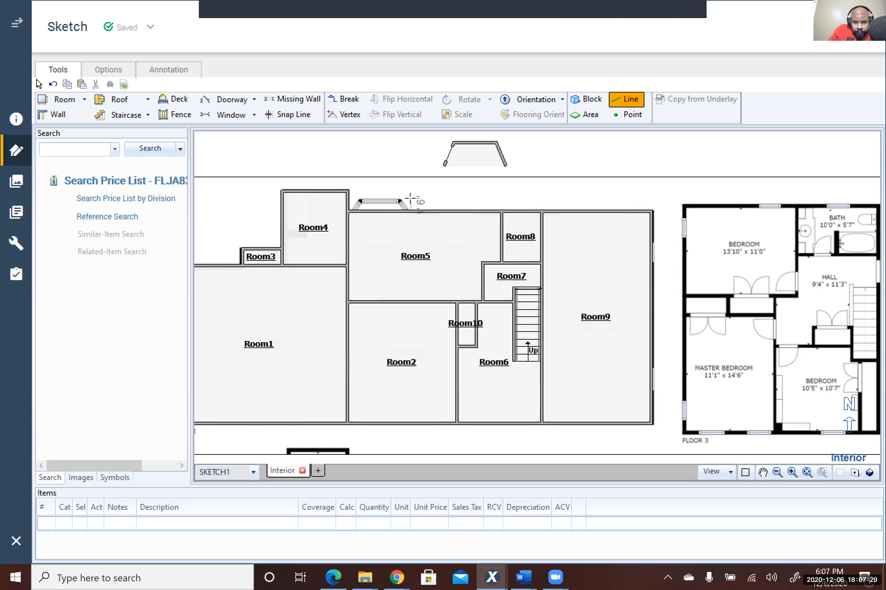
left_click_drag(419, 198, 418, 198)
Move the standalone bay window's outer wall inward, shortening its angled sides to about 1' 7", and undo that move.
left_click(473, 154)
left_click(482, 143)
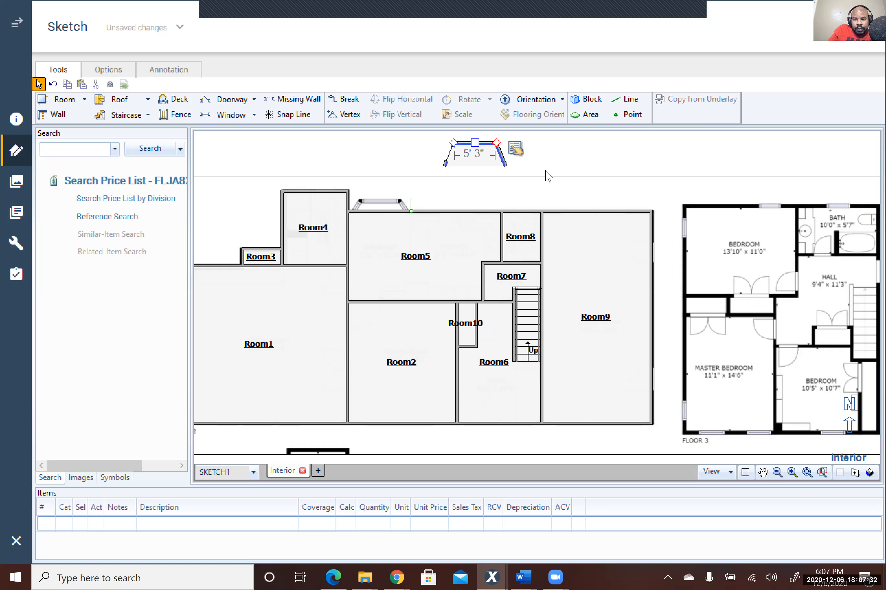
left_click(483, 157)
left_click_drag(476, 143, 502, 174)
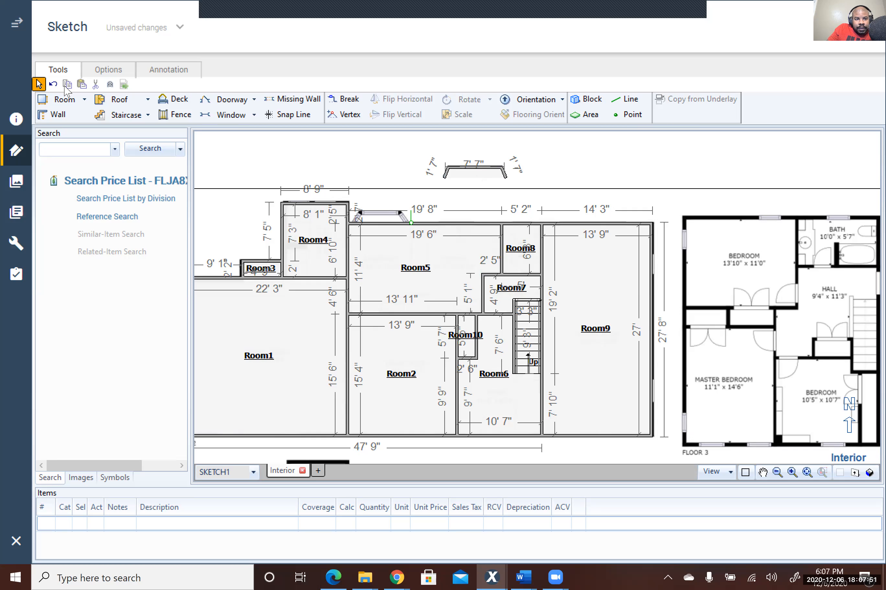
left_click(54, 85)
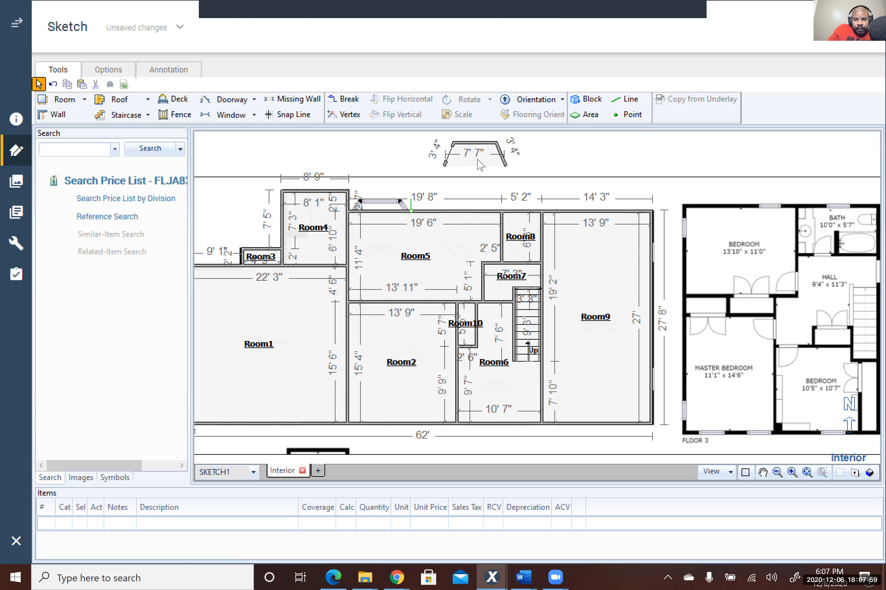
Delete the standalone bay window above the floor plan.
left_click(492, 165)
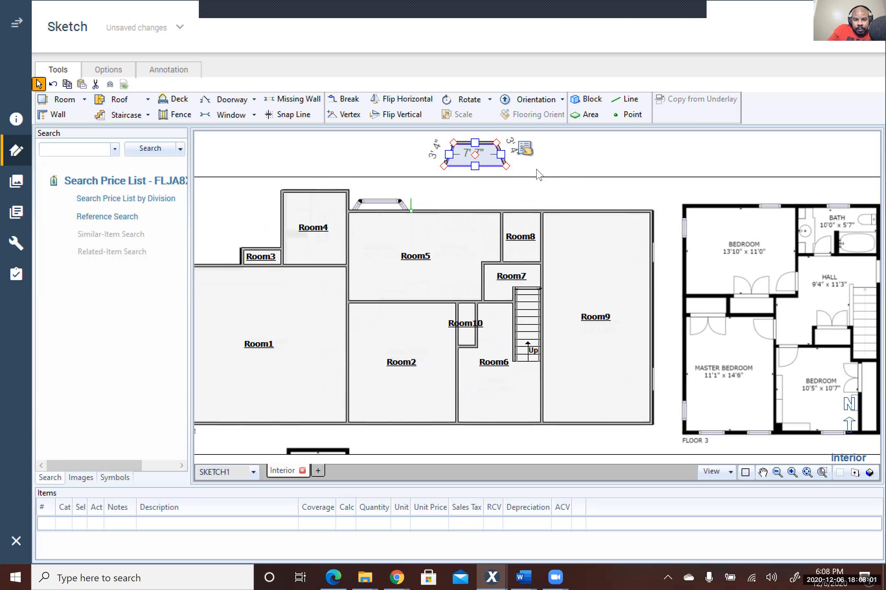
left_click(572, 160)
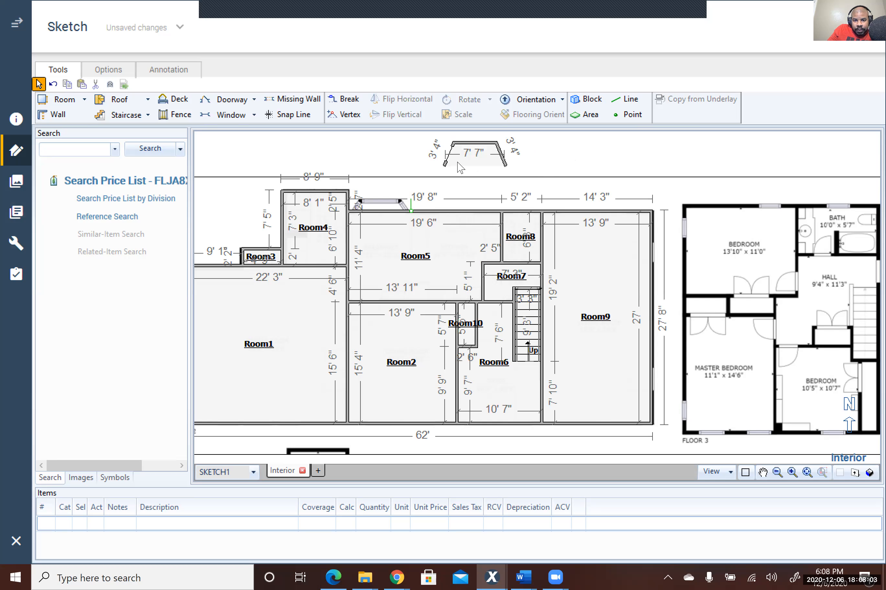
left_click(450, 152)
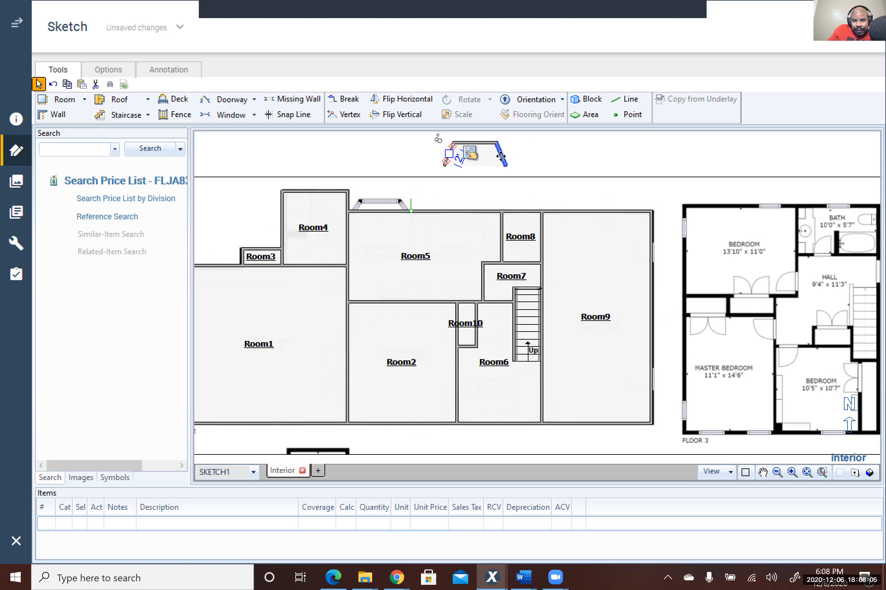
left_click(478, 145)
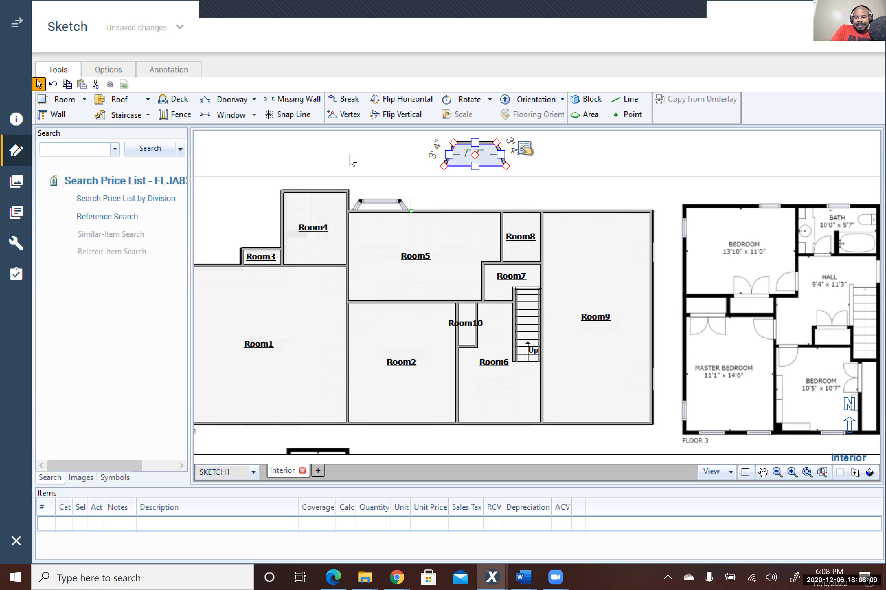
key("Delete")
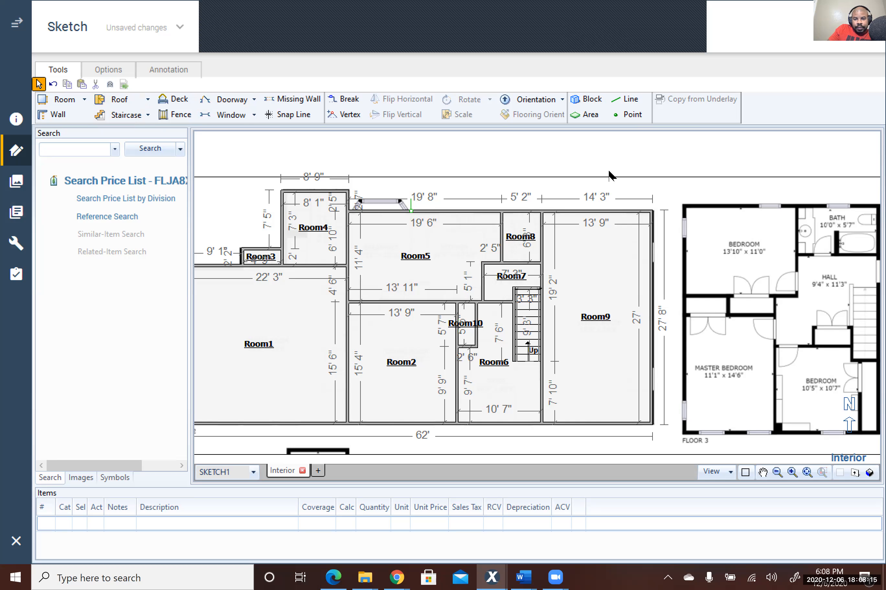
Add a double doorway about 6' 3" wide in the wall between Room1 and Room2.
scroll(629, 176, "down", 1)
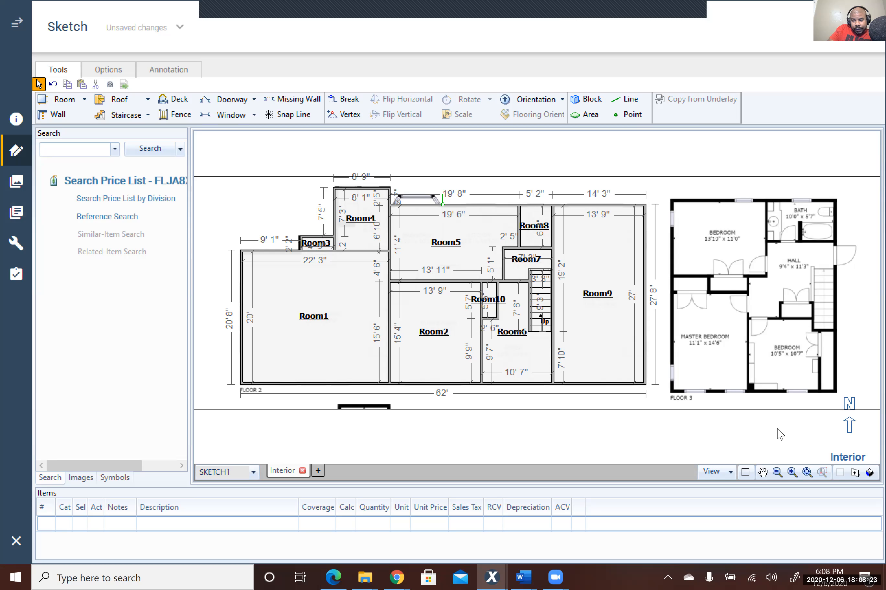
left_click(746, 473)
left_click(746, 473)
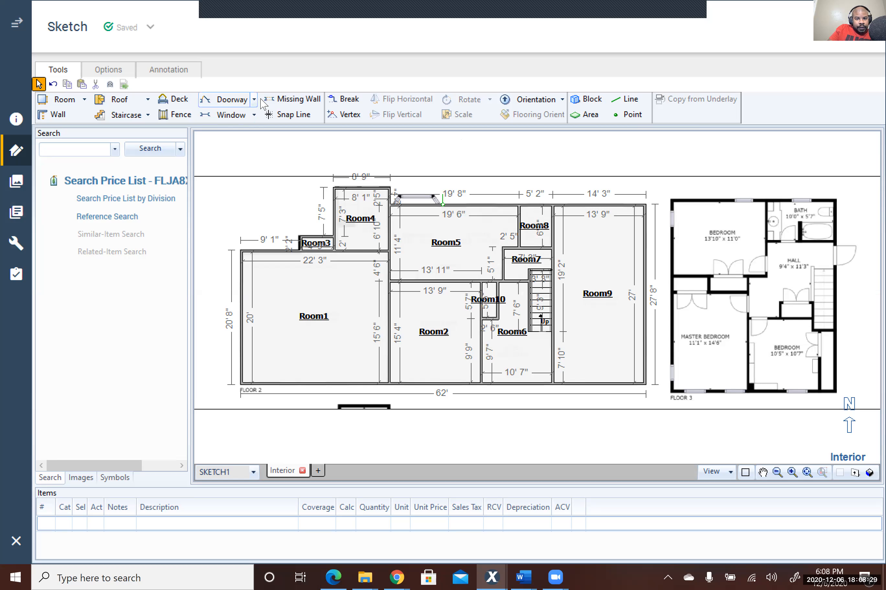
left_click(225, 99)
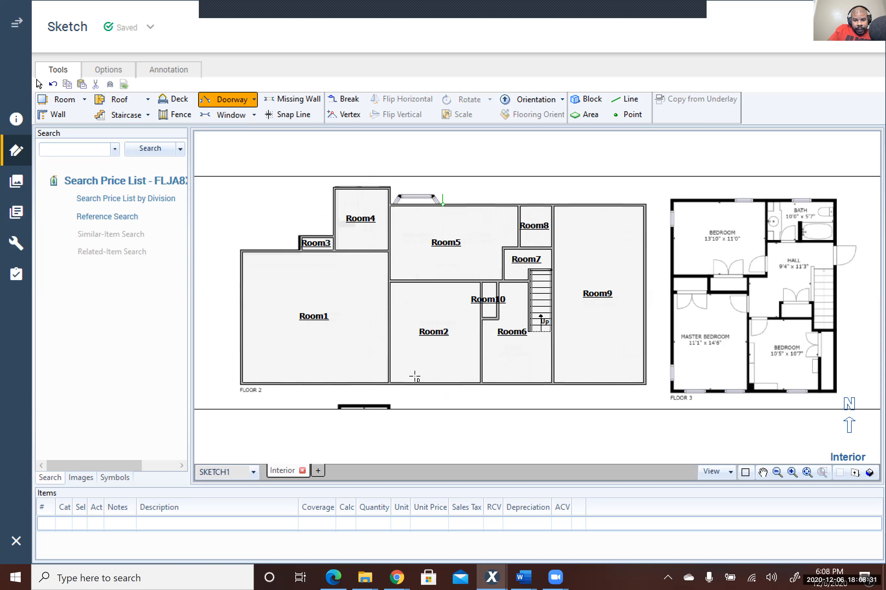
left_click(389, 323)
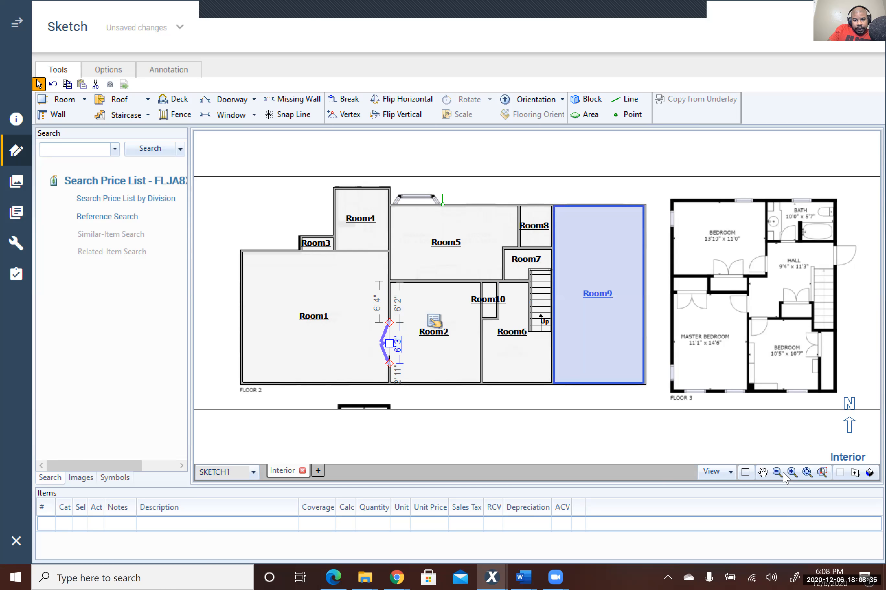
Check the underlay for door positions and add a 2' 6" doorway in the wall between Room1 and Room5.
left_click(869, 474)
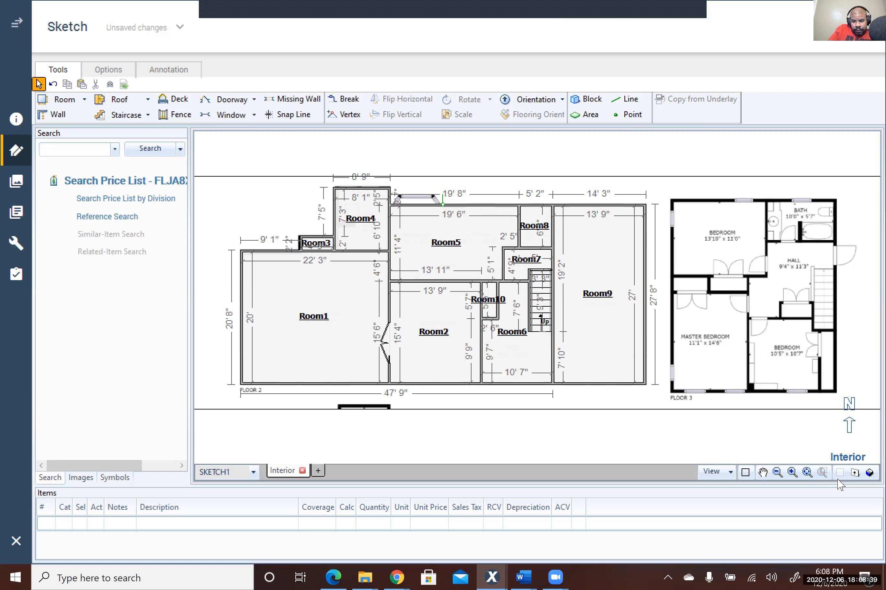
left_click(745, 474)
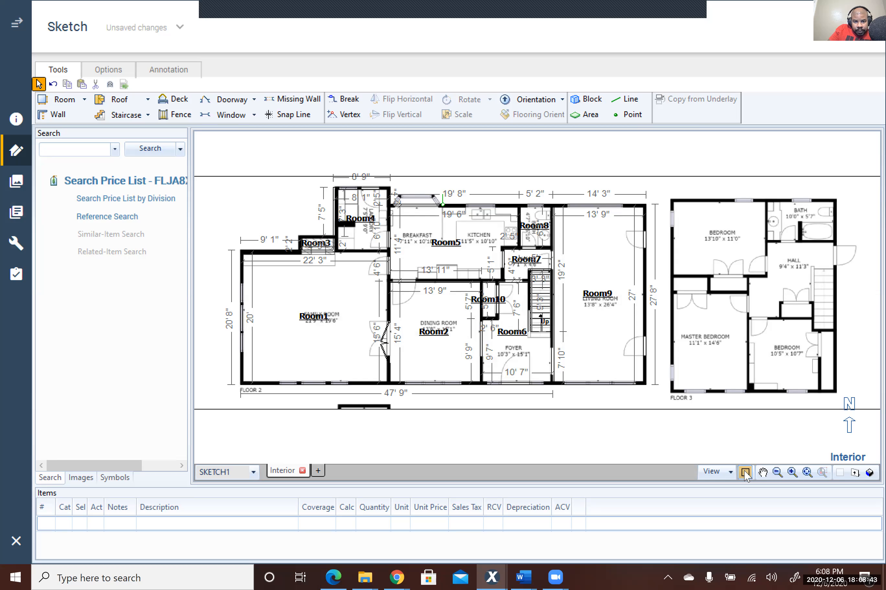
left_click(745, 473)
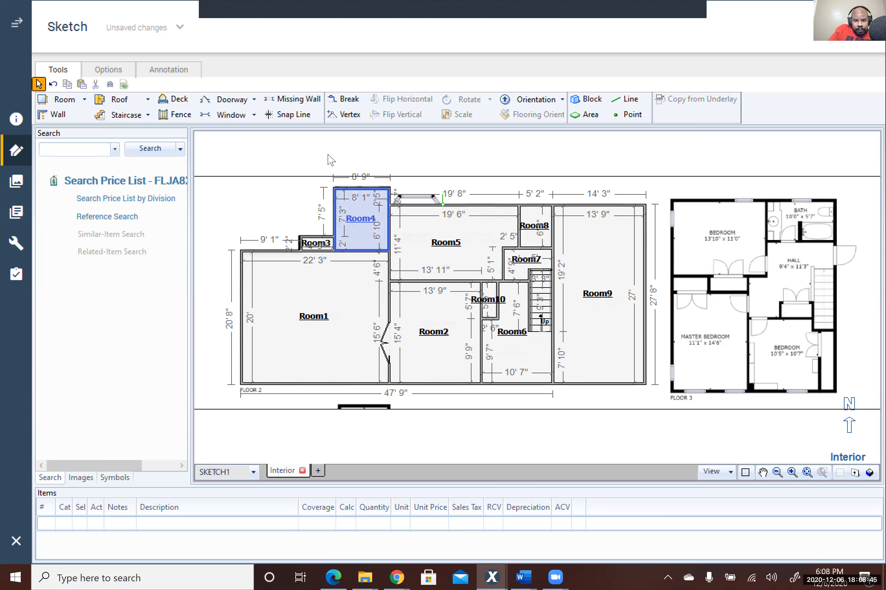
left_click(228, 100)
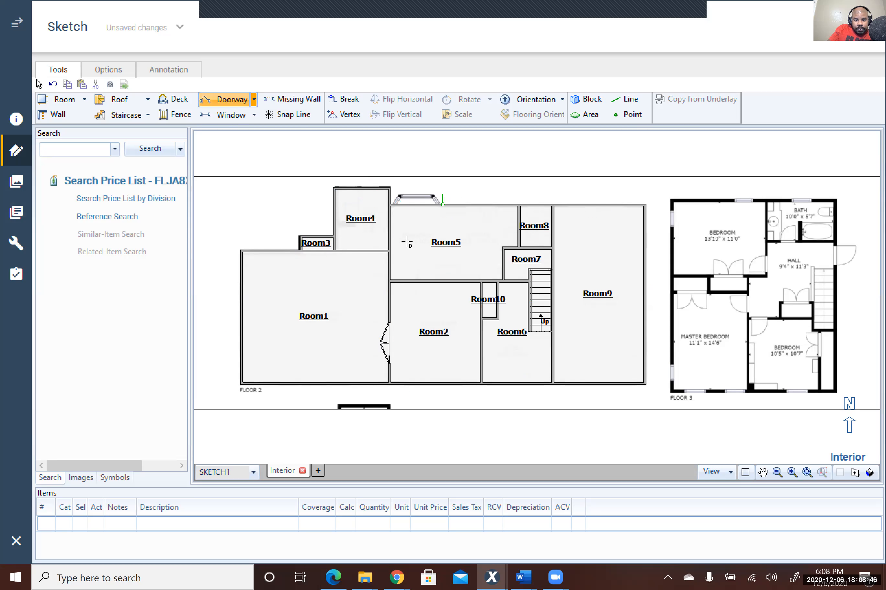
left_click(390, 269)
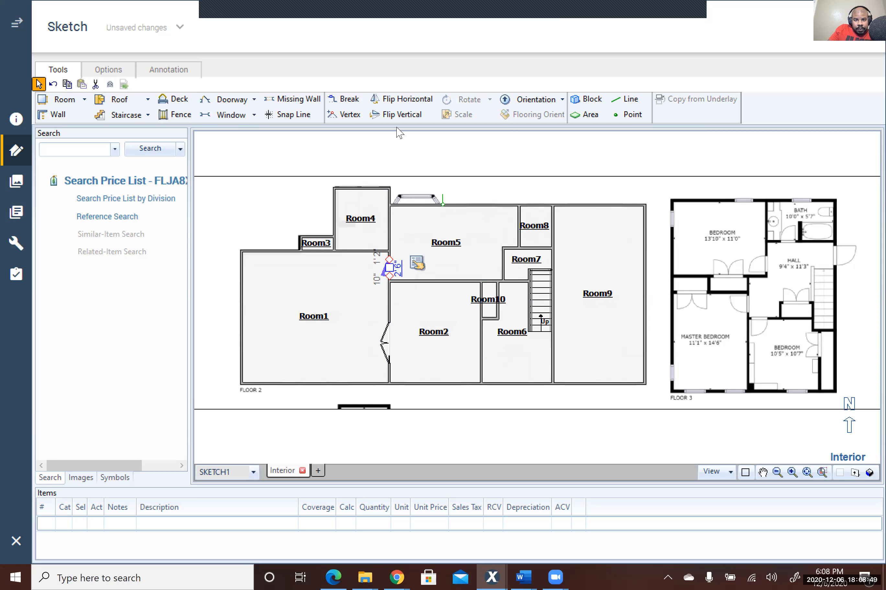
Flip the doorway between Room1 and Room5 so its door swings into Room1 from the opposite jamb.
left_click(415, 106)
left_click(407, 122)
left_click(407, 121)
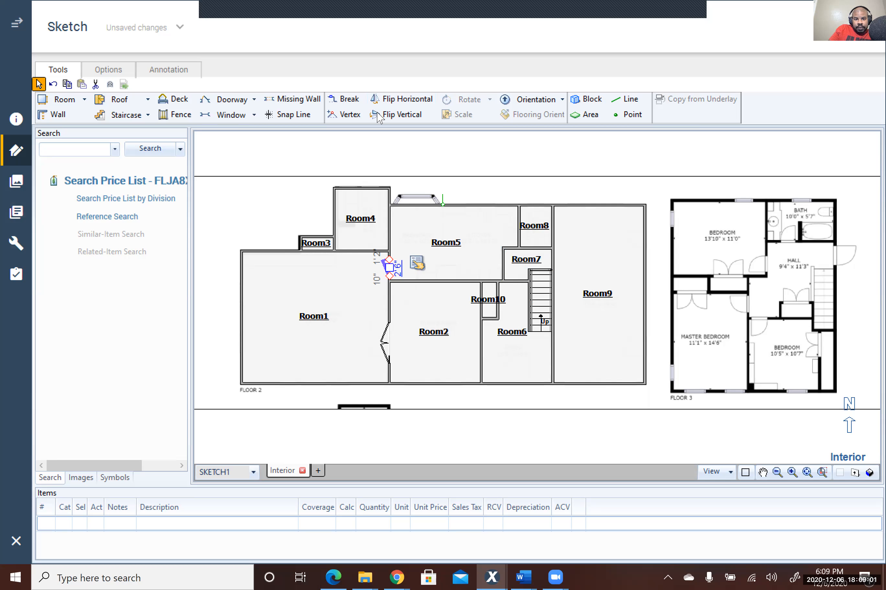
Add Missing Wall openings between Room7 and Room6, about 3' 8" wide, and between Room7 and Room9.
left_click(280, 101)
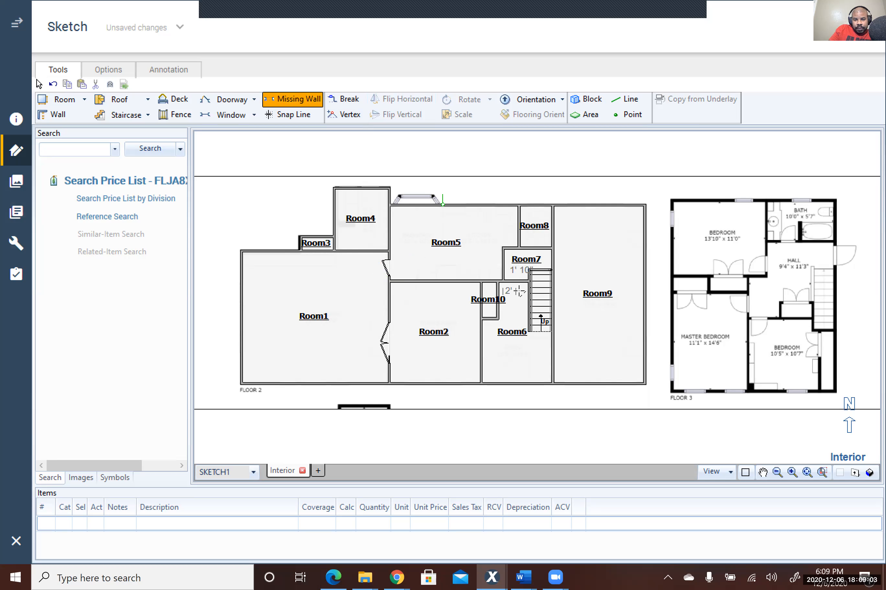
left_click(517, 282)
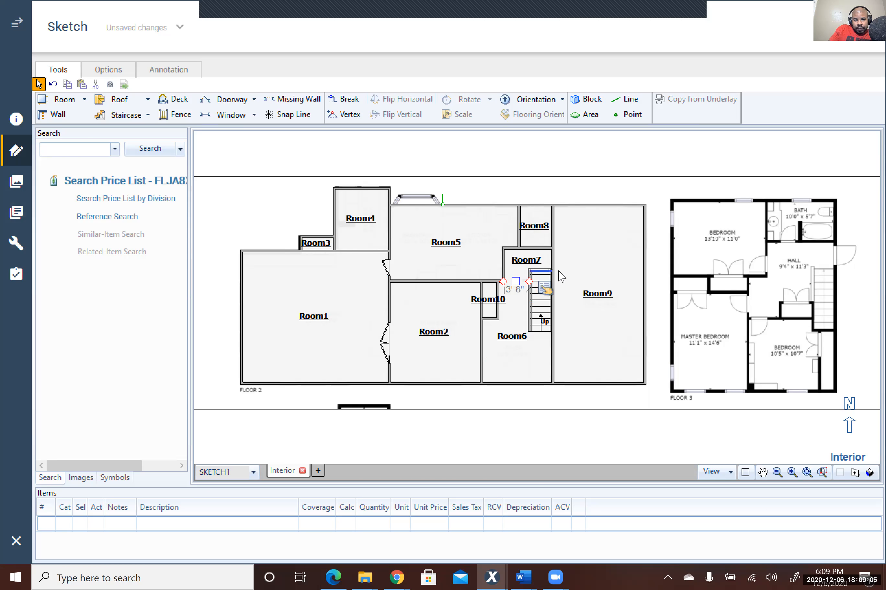
left_click(289, 100)
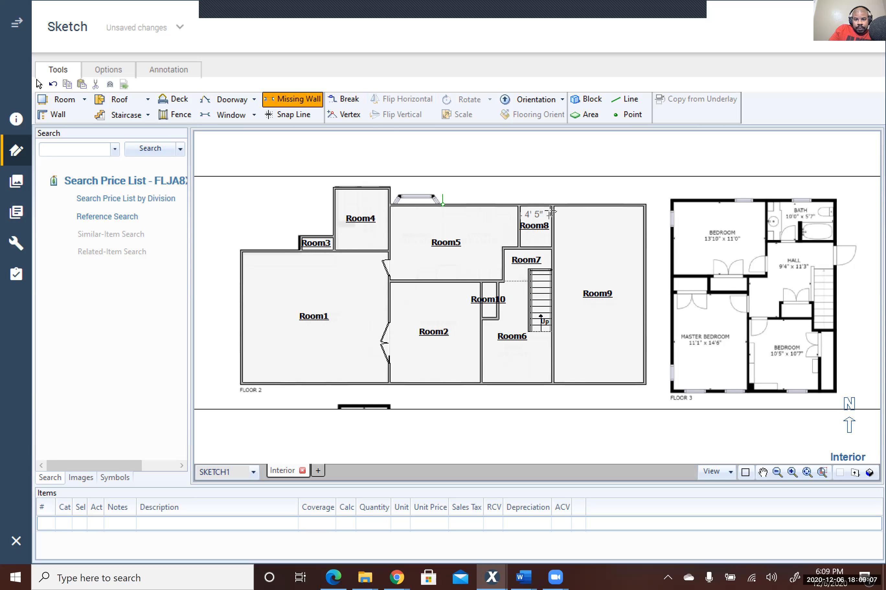
left_click(555, 259)
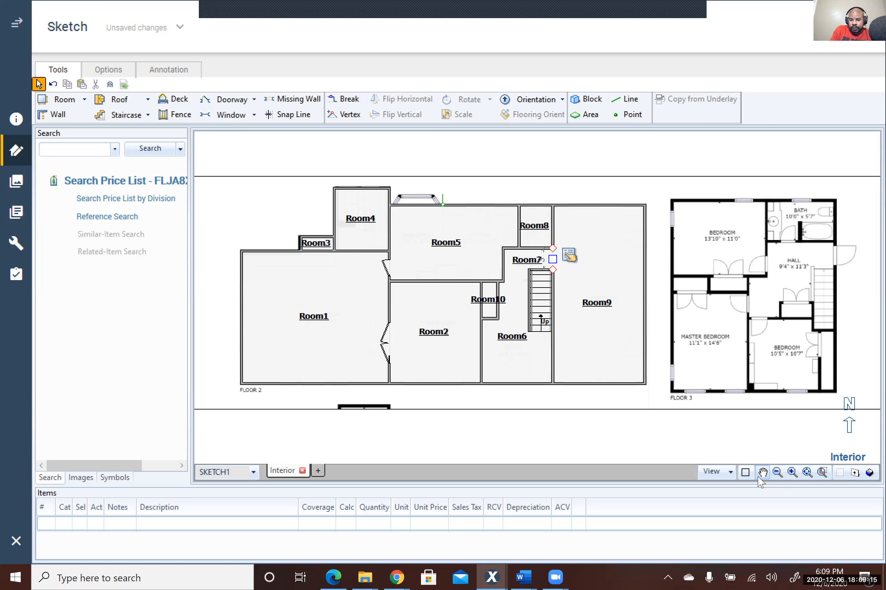
Check the underlay for door positions and add a double doorway about 4' 6" wide in the closet wall between Room10 and Room6.
left_click(745, 473)
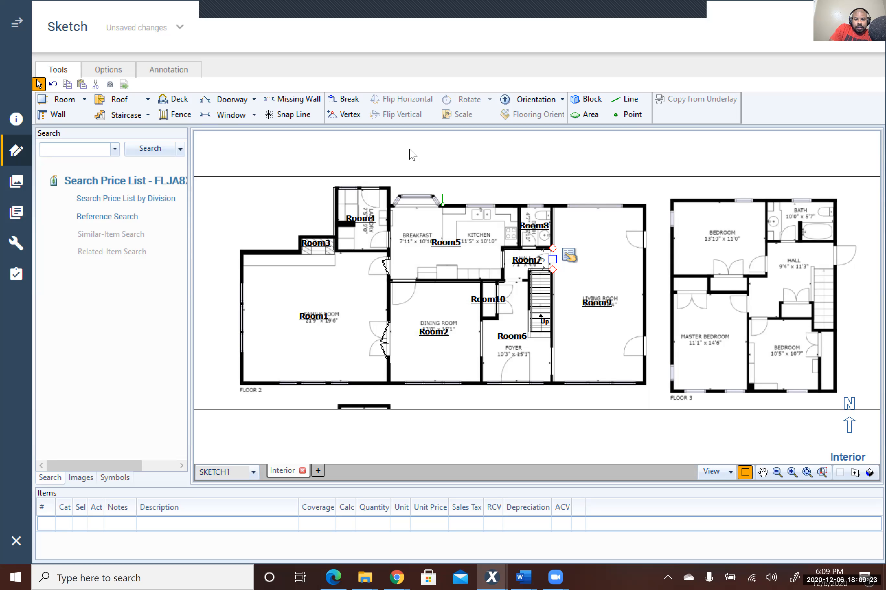
left_click(225, 99)
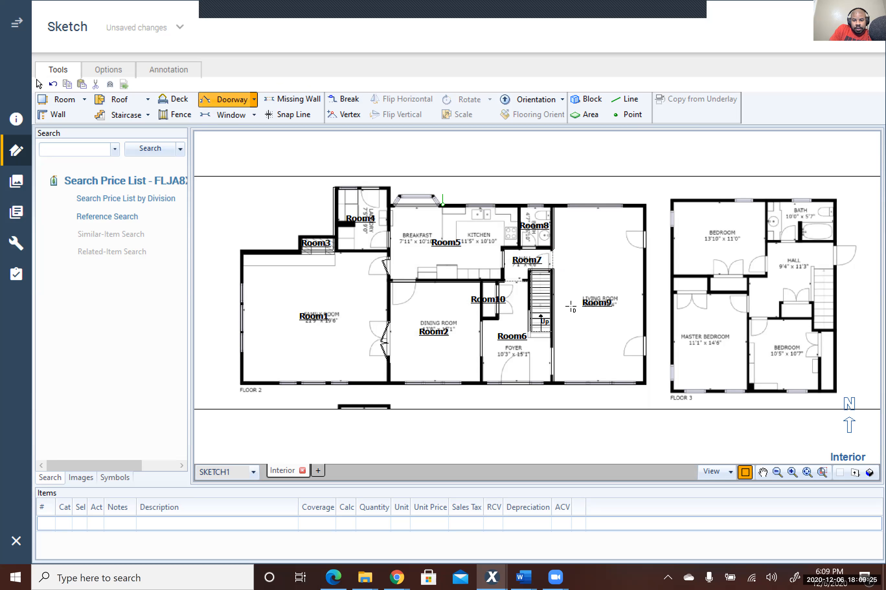
left_click(745, 473)
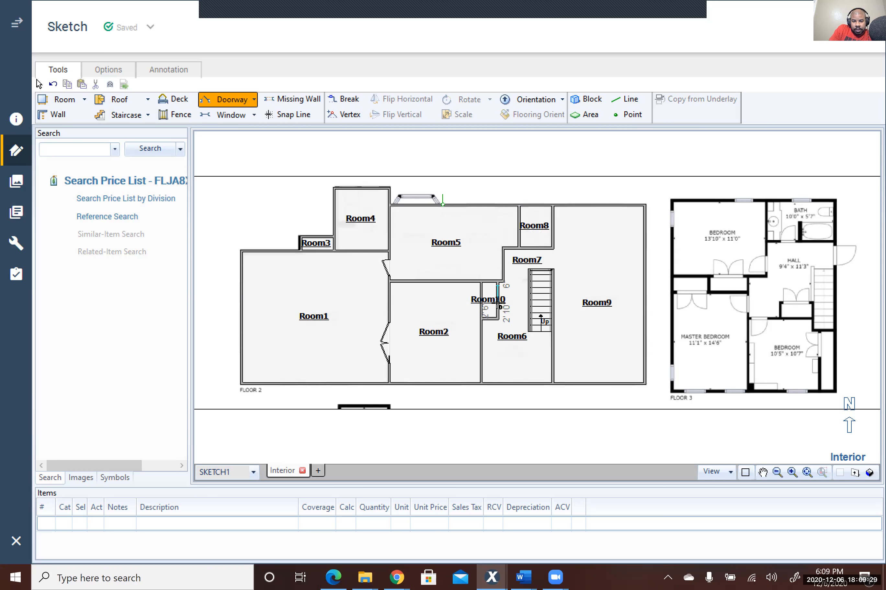
left_click(552, 341)
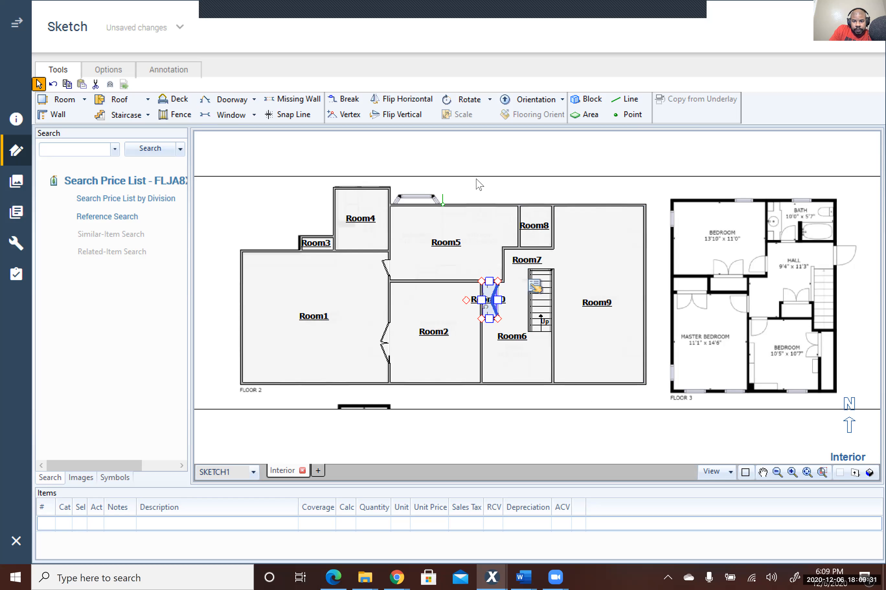
Flip the closet double doorway horizontally so its doors swing into Room6.
left_click(404, 101)
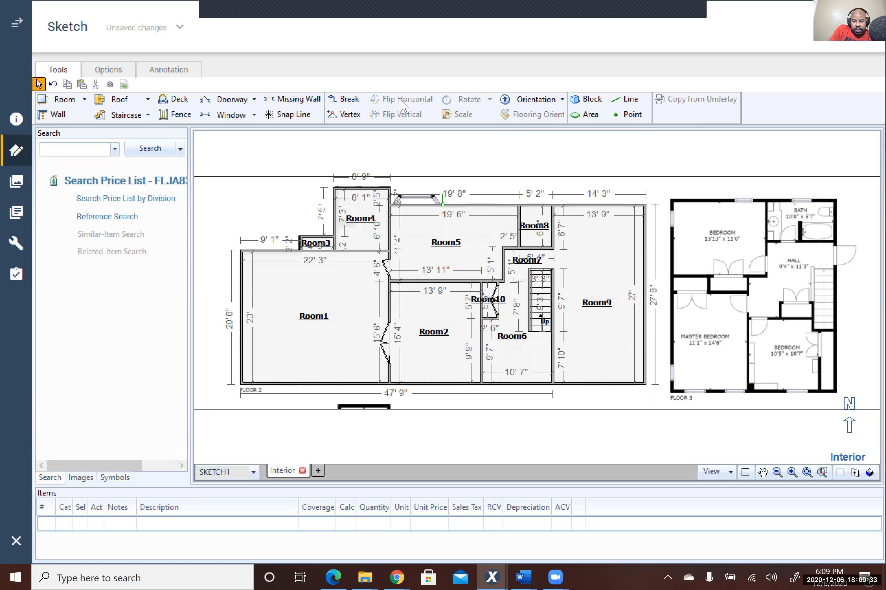
left_click(497, 305)
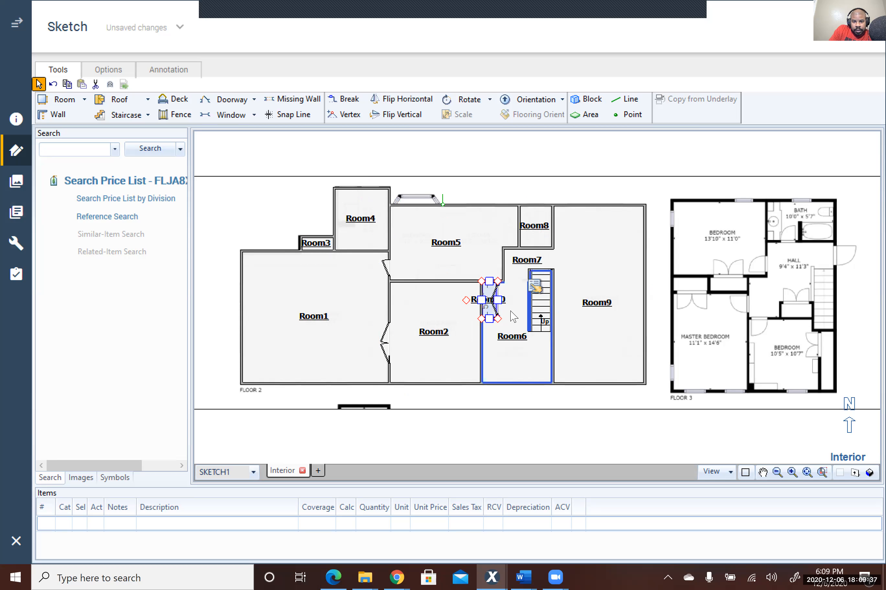
left_click(498, 305)
key("Escape")
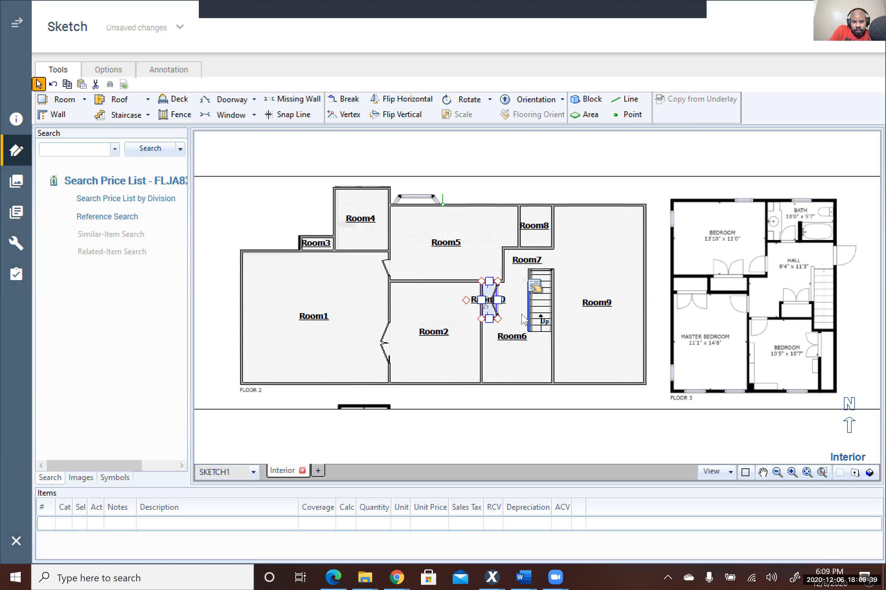
key("Escape")
left_click(493, 306)
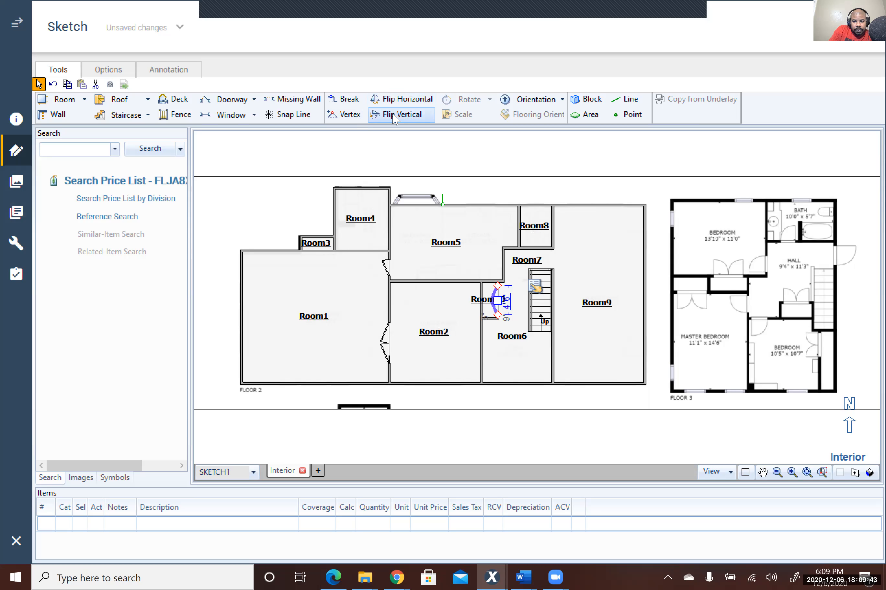
left_click(413, 103)
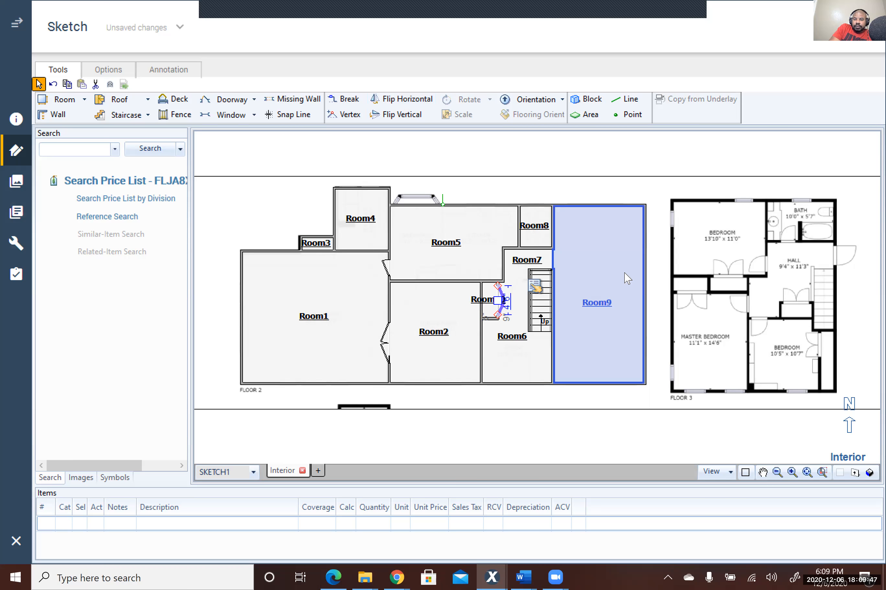
Place a new 12' by 12' room over the master bedroom on the Floor 3 underlay, aligned with its outer lower corner.
left_click(745, 473)
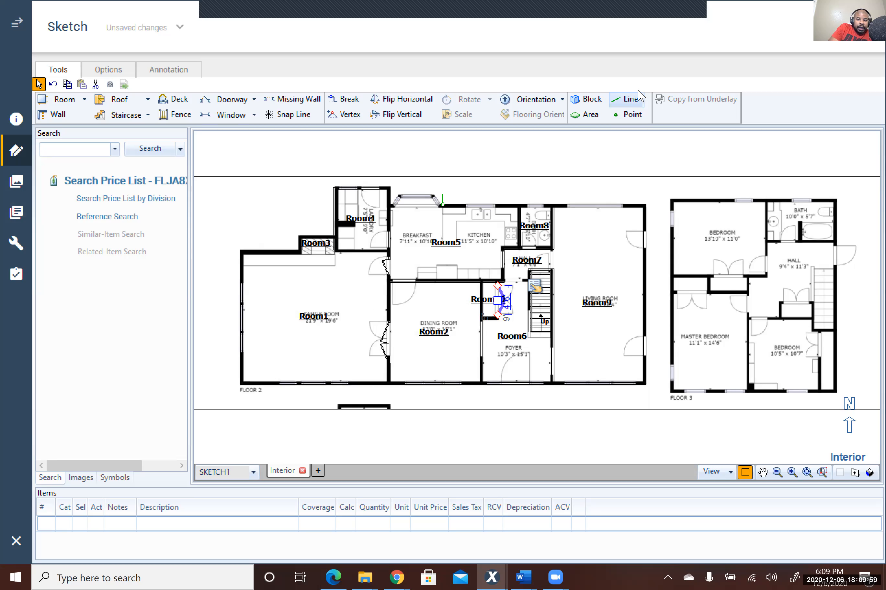
left_click(763, 473)
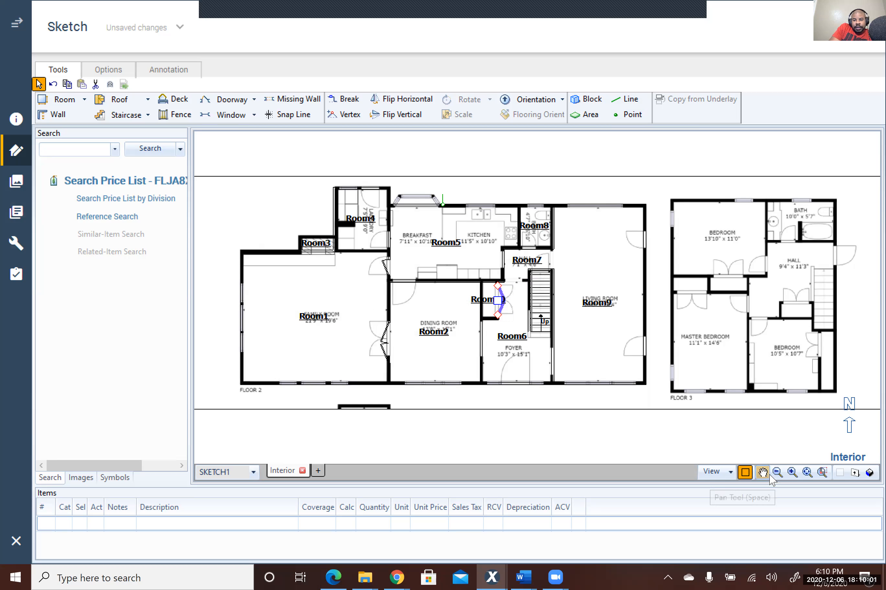
left_click(745, 472)
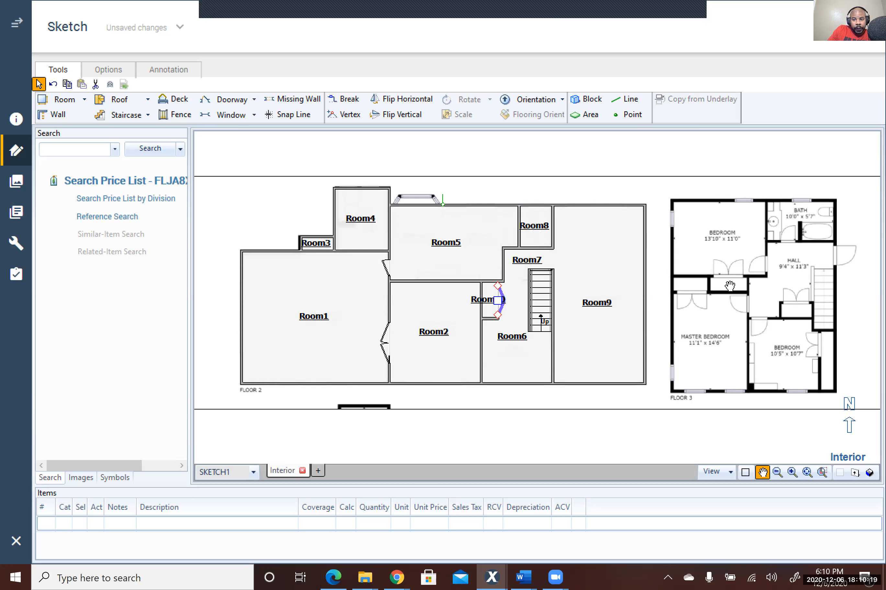
left_click(46, 104)
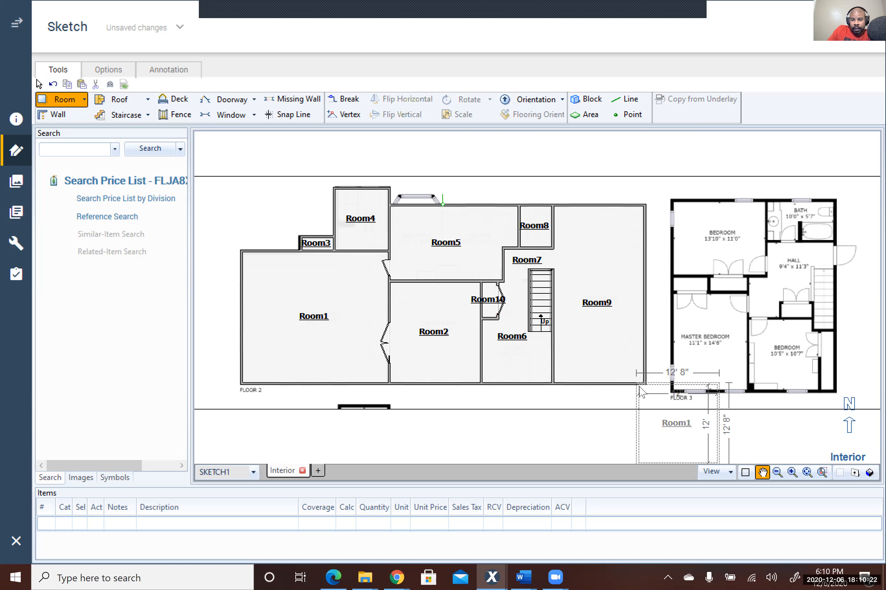
left_click(673, 313)
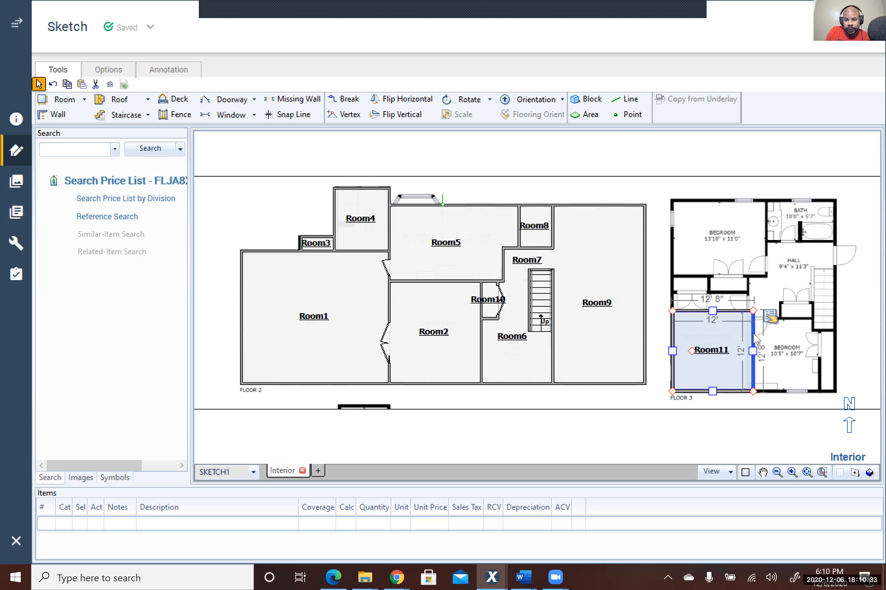
Stretch Room11's east and north walls to the underlay so the room measures about 11' 5" by 17' 3".
mouse_move(753, 354)
left_mouse_down()
mouse_move(714, 352)
mouse_move(758, 355)
left_mouse_up()
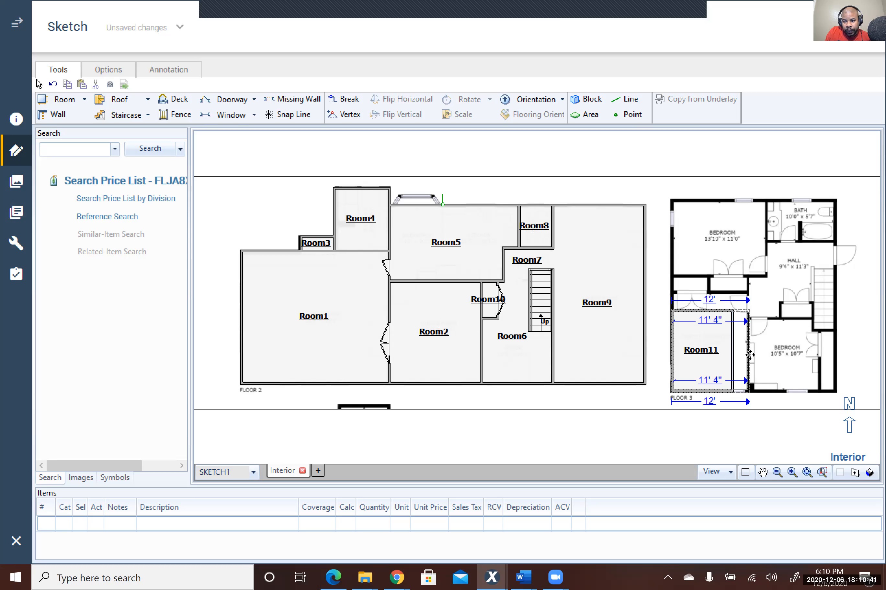
mouse_move(750, 350)
left_mouse_down()
mouse_move(741, 348)
mouse_move(755, 349)
left_mouse_up()
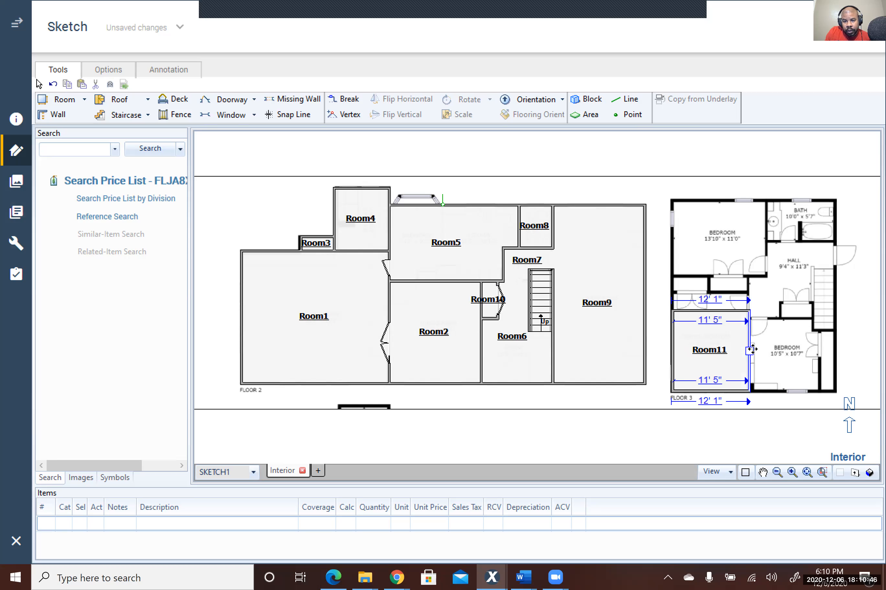
left_click(716, 313)
left_click_drag(712, 311, 707, 280)
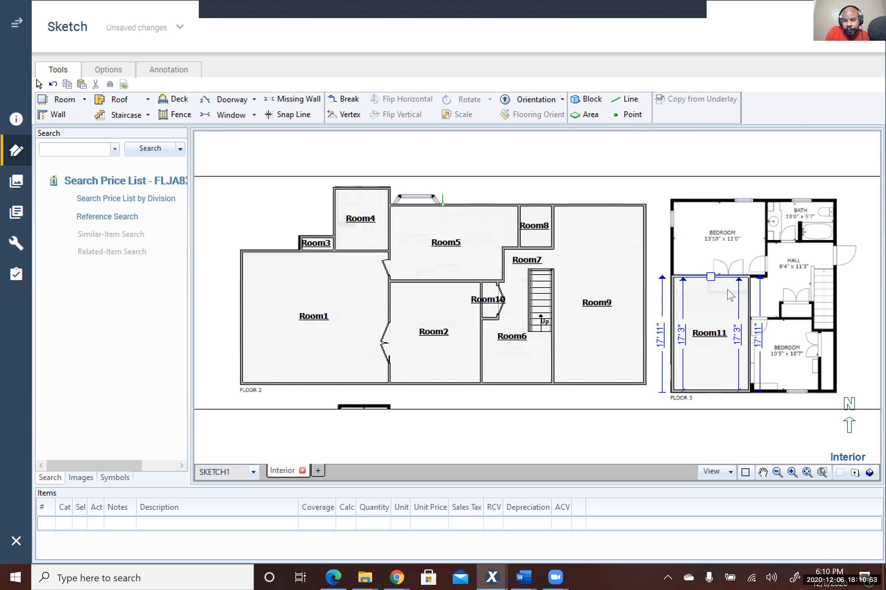
Break Room11's north wall and pull its east segment inward to form a closet room about 6' 2" wide.
left_click(344, 99)
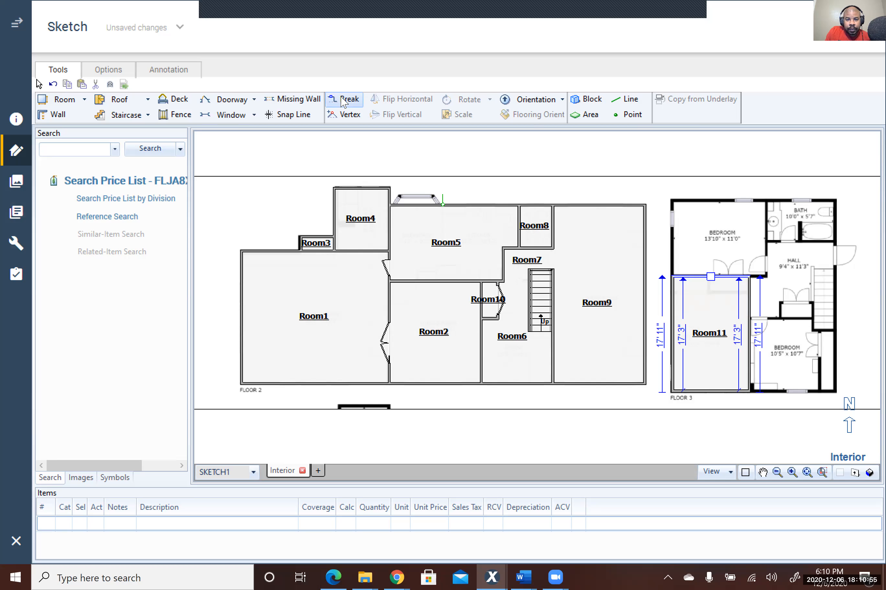
left_click(709, 278)
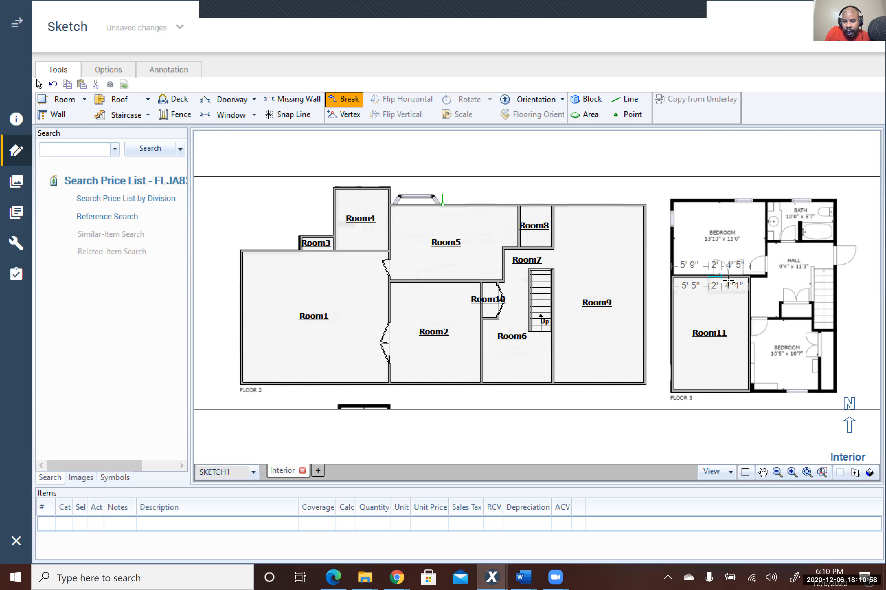
left_click(750, 282)
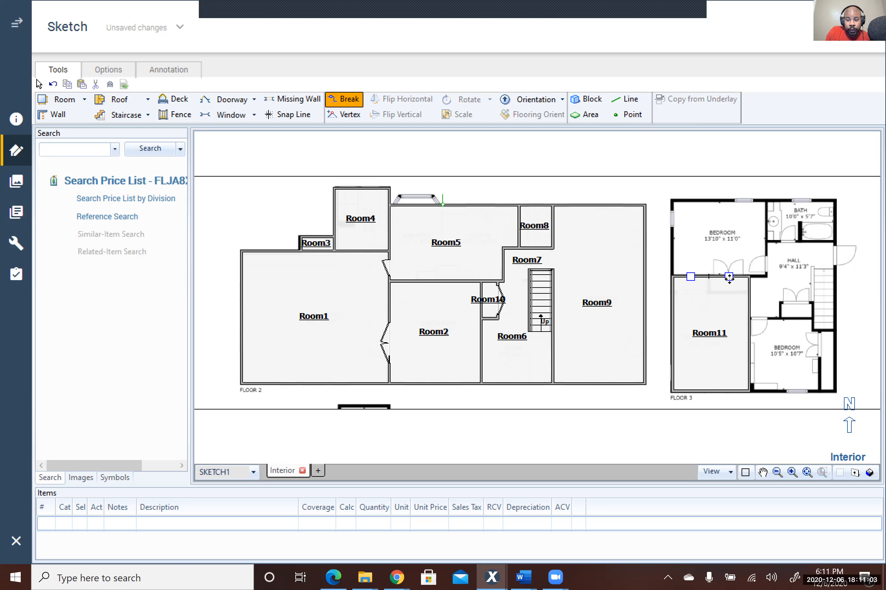
left_click_drag(729, 278, 728, 295)
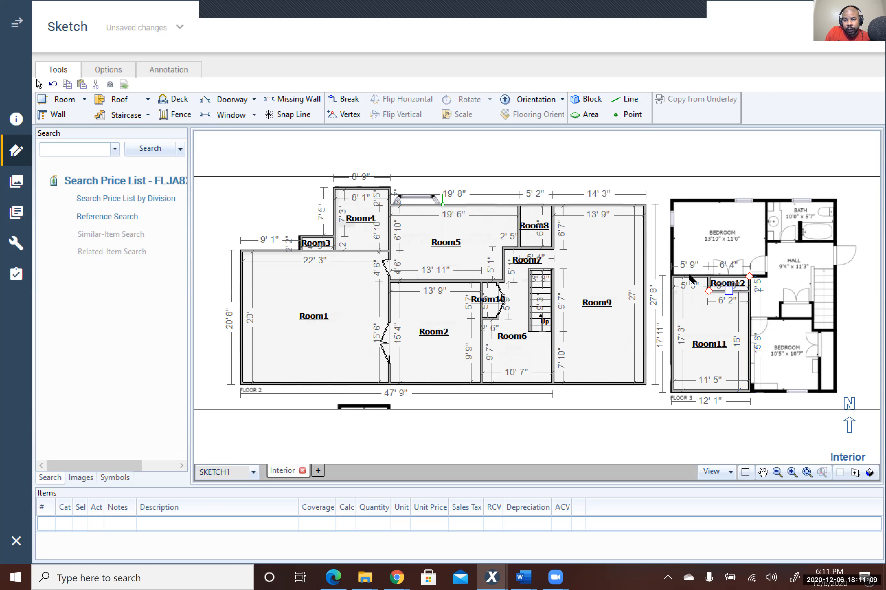
Pull the remaining north wall segment of Room11 outward and widen the resulting bedroom to about 14' 2" by 11' 4".
left_click_drag(690, 277, 692, 199)
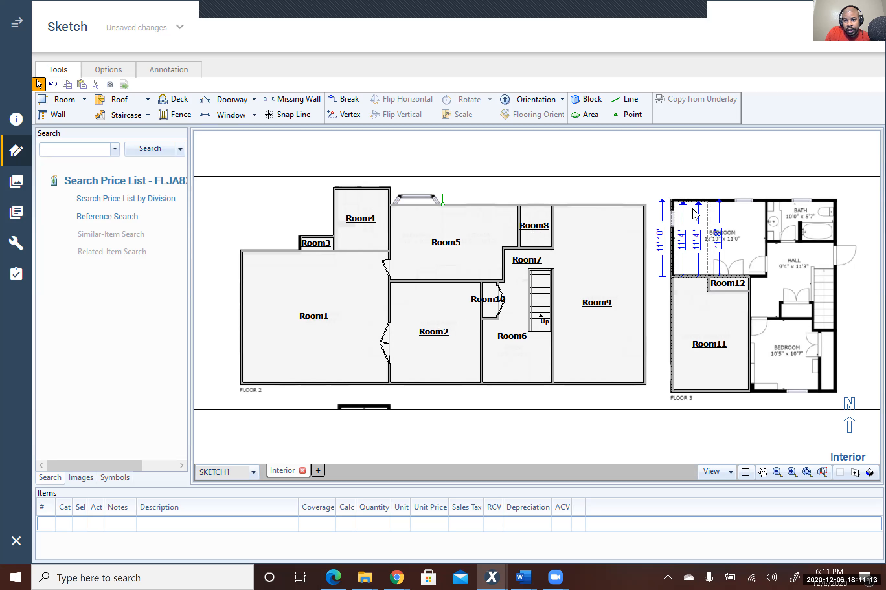
left_click(710, 241)
left_click_drag(709, 241, 767, 253)
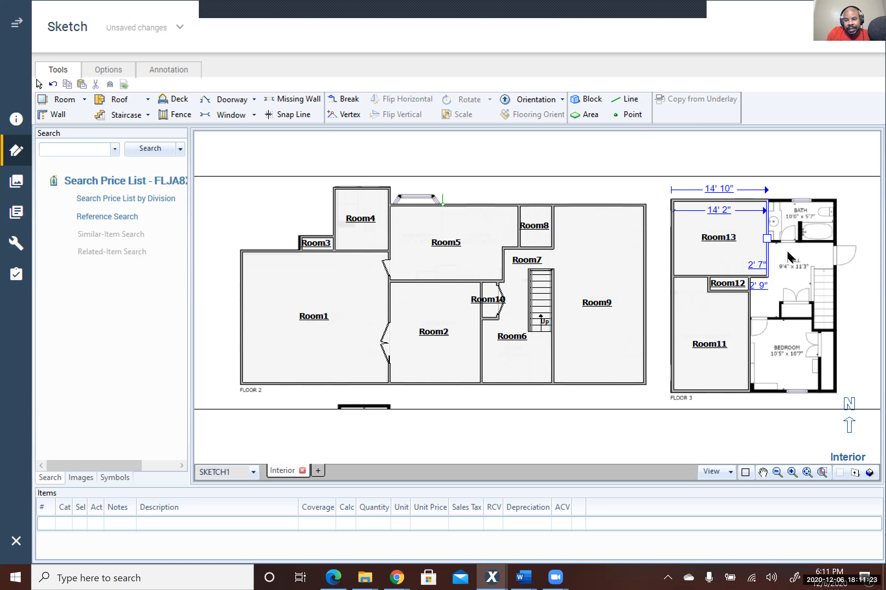
Break Room13's east wall and pull its upper segment outward to form the bathroom about 10' 2" wide, adjusting its south wall.
left_click(349, 100)
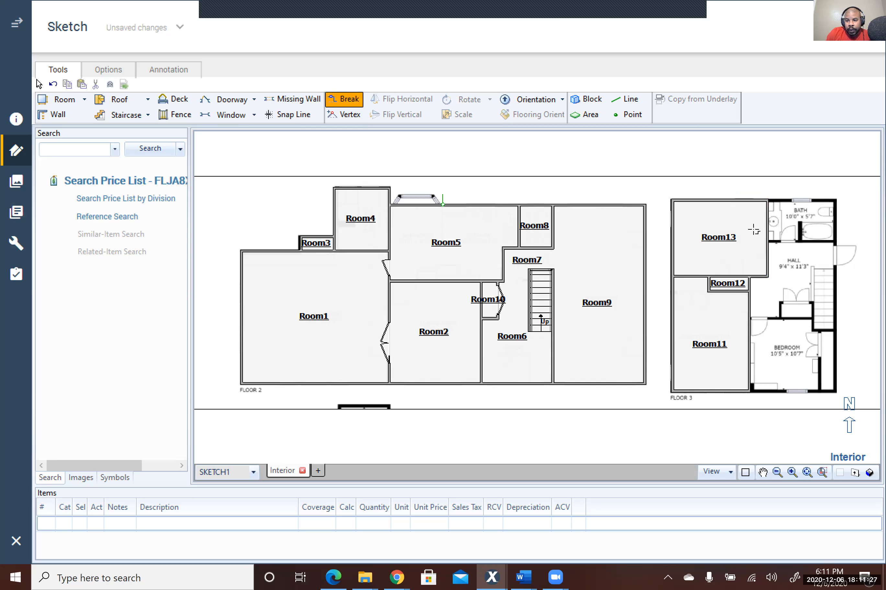
left_click(777, 243)
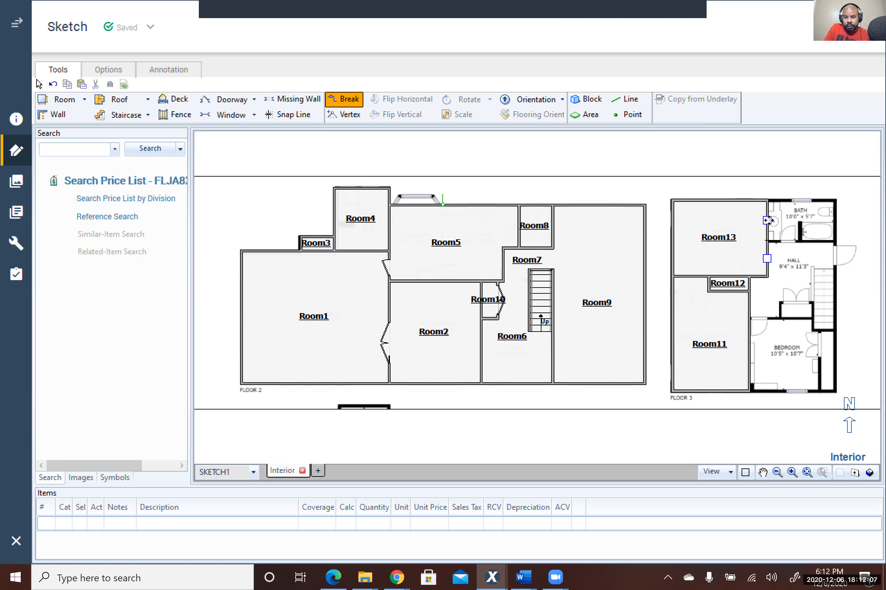
left_click_drag(768, 220, 833, 225)
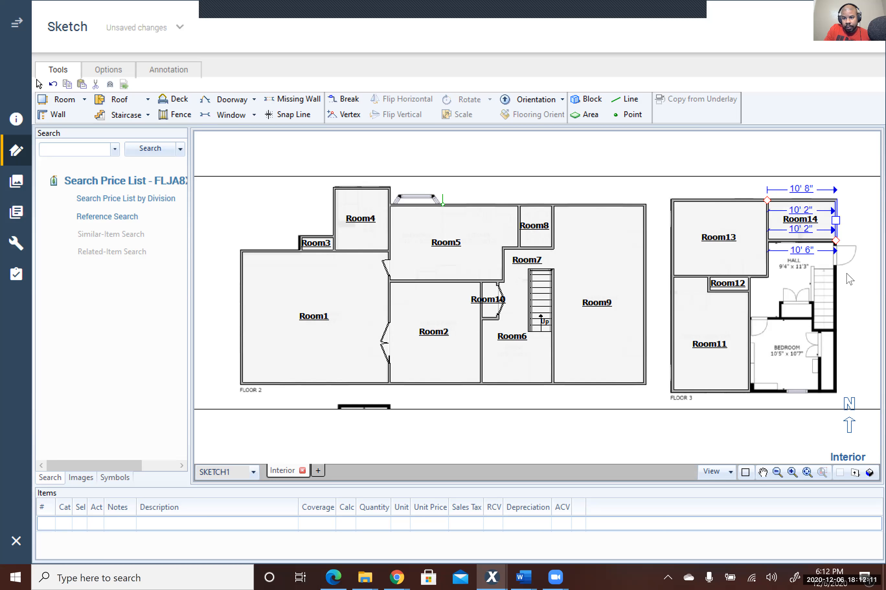
left_click(804, 240)
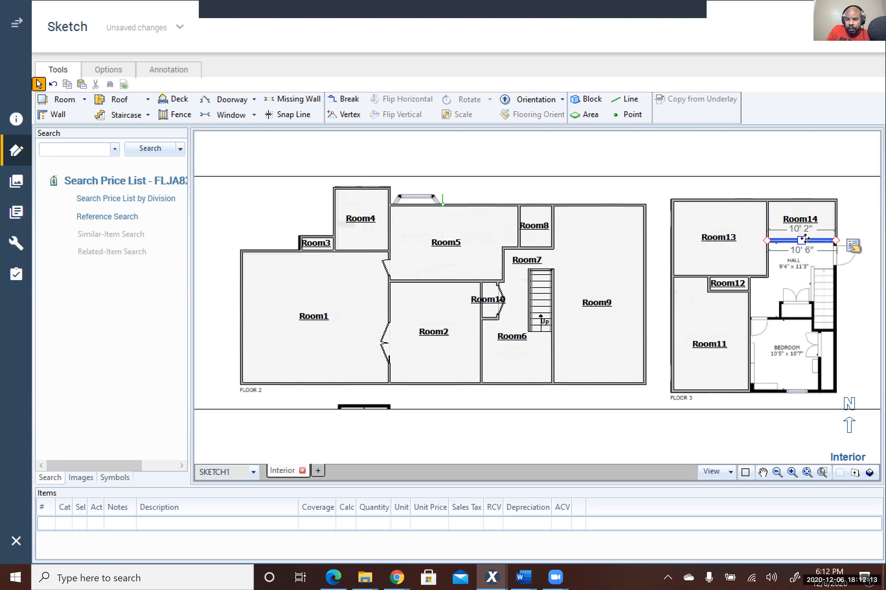
left_click(801, 239)
left_click_drag(801, 241, 801, 239)
Draw a partition wall about 2' 9" long inside Room14, starting from its south wall beside the bathtub.
left_click(77, 115)
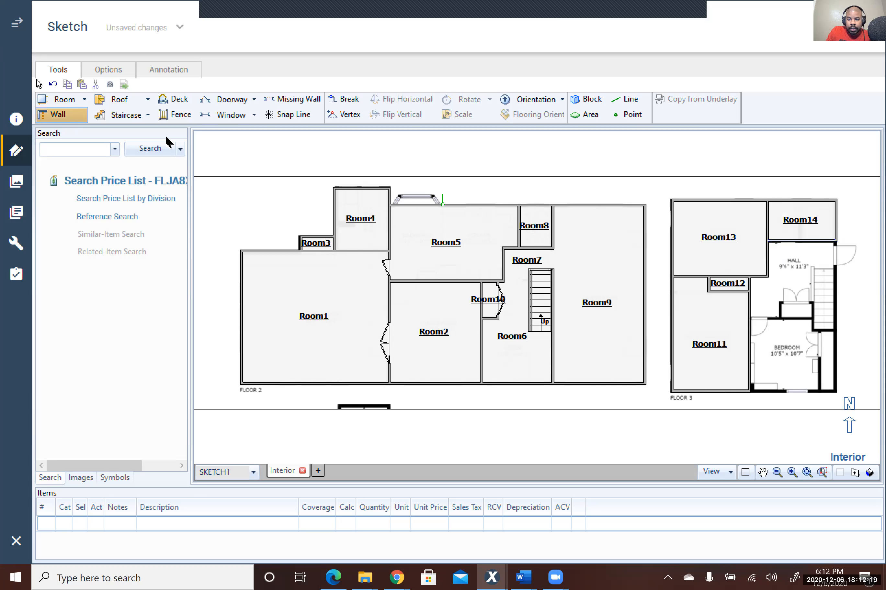
left_click(800, 240)
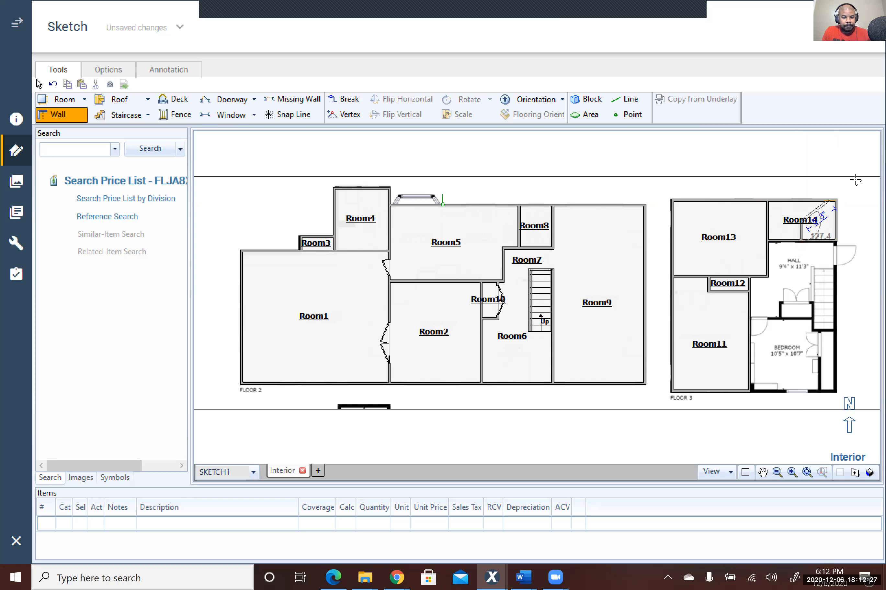
key("Escape")
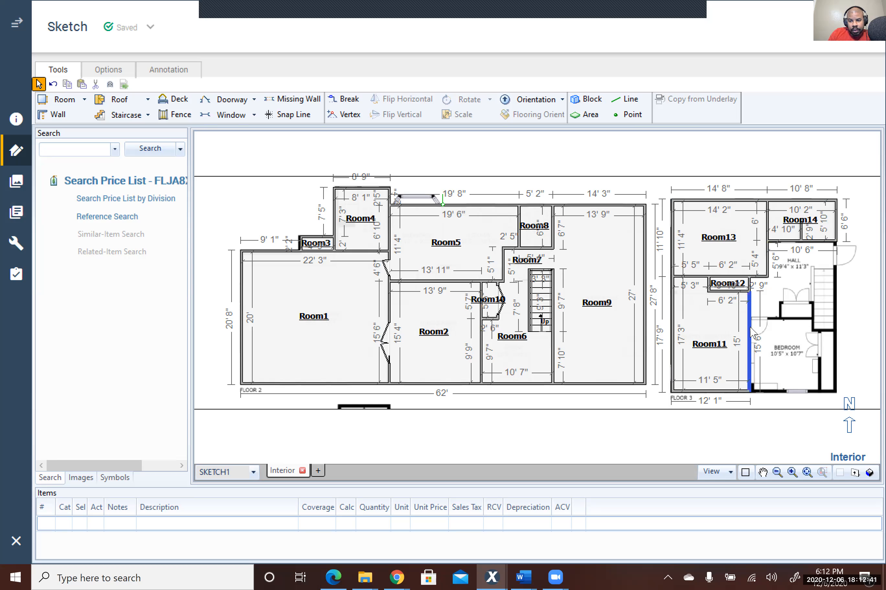
Break Room11's east wall and pull its lower segment outward to form the adjoining bedroom about 10' 3" wide.
left_click(344, 99)
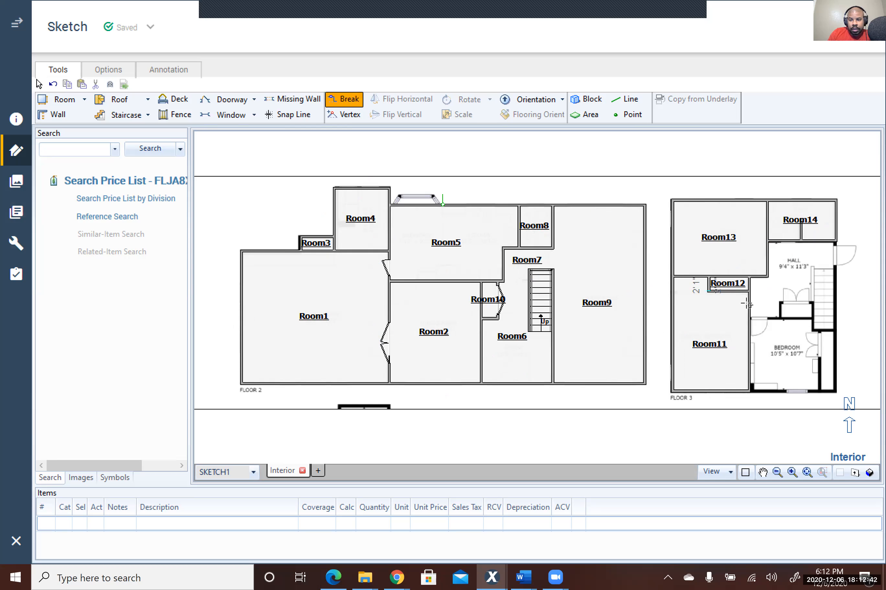
left_click(748, 321)
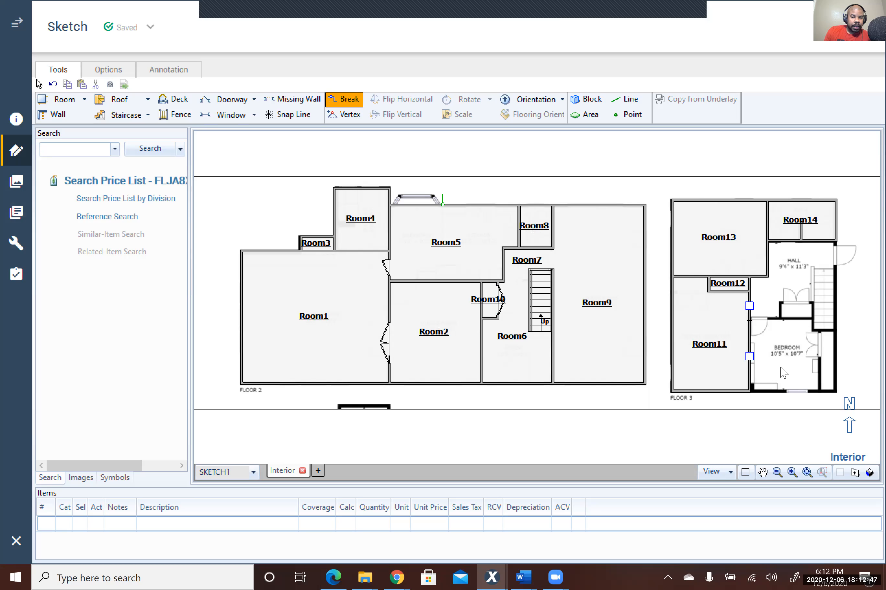
left_click_drag(749, 362, 817, 366)
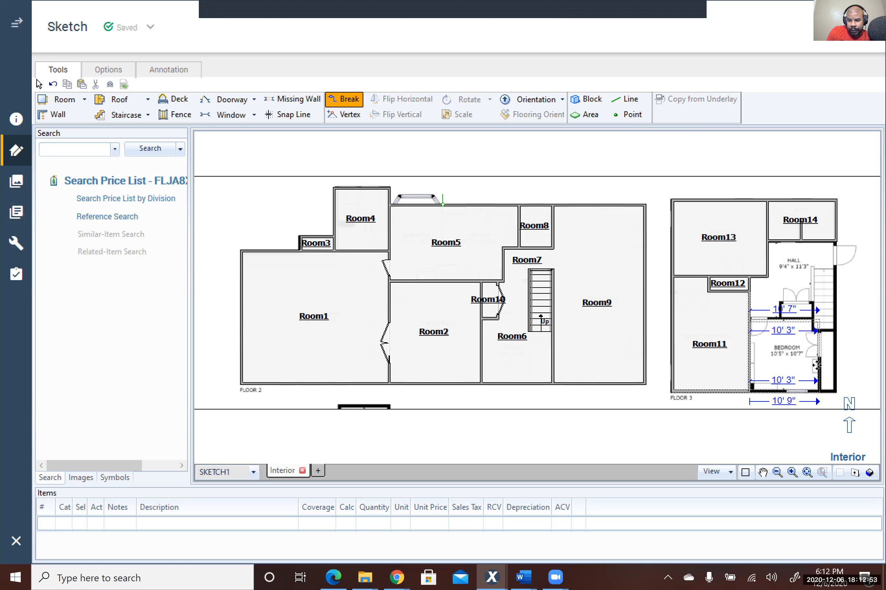
left_click_drag(816, 365, 817, 365)
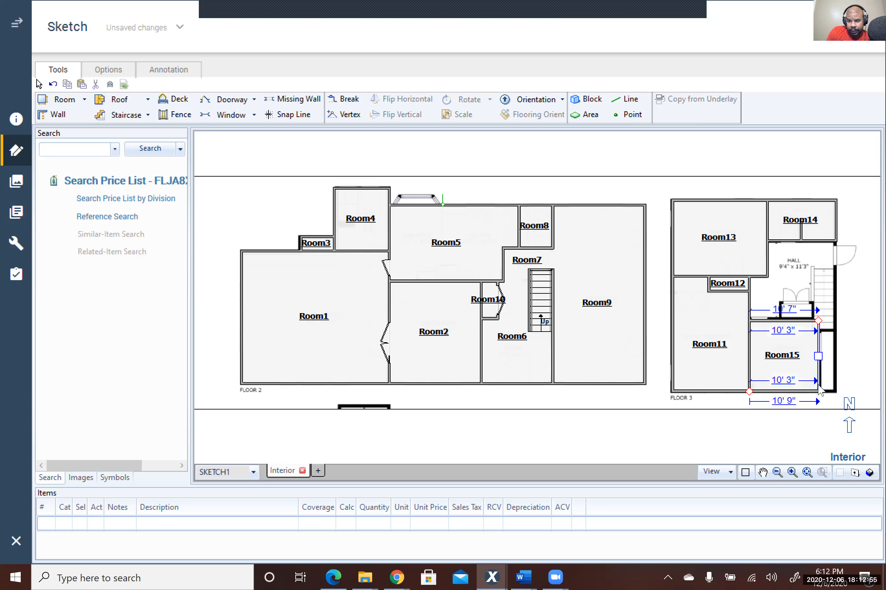
Break Room15's east wall and pull its lower segment outward to form a closet about 2' 2" wide, checking it against the underlay.
left_click(345, 99)
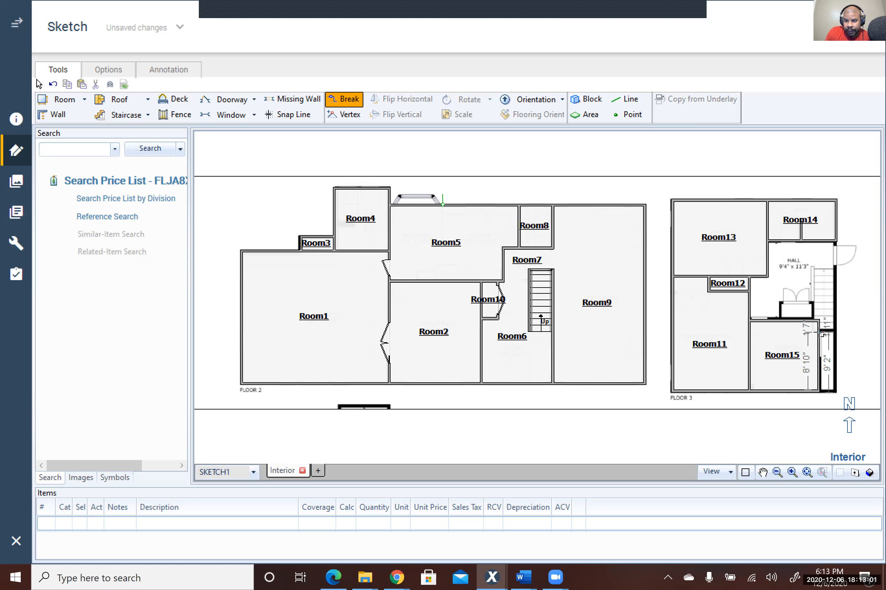
left_click(819, 334)
left_click_drag(819, 362, 835, 366)
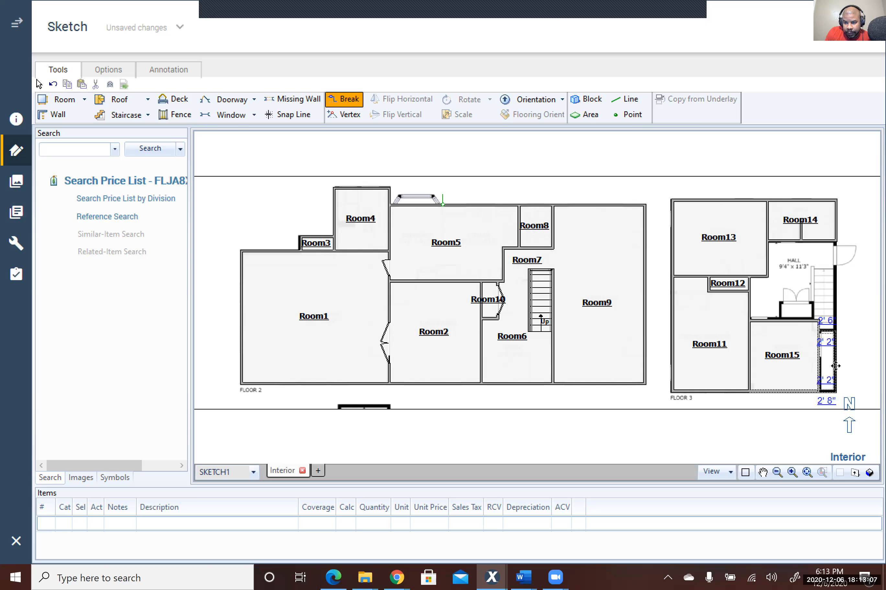
left_click(782, 322)
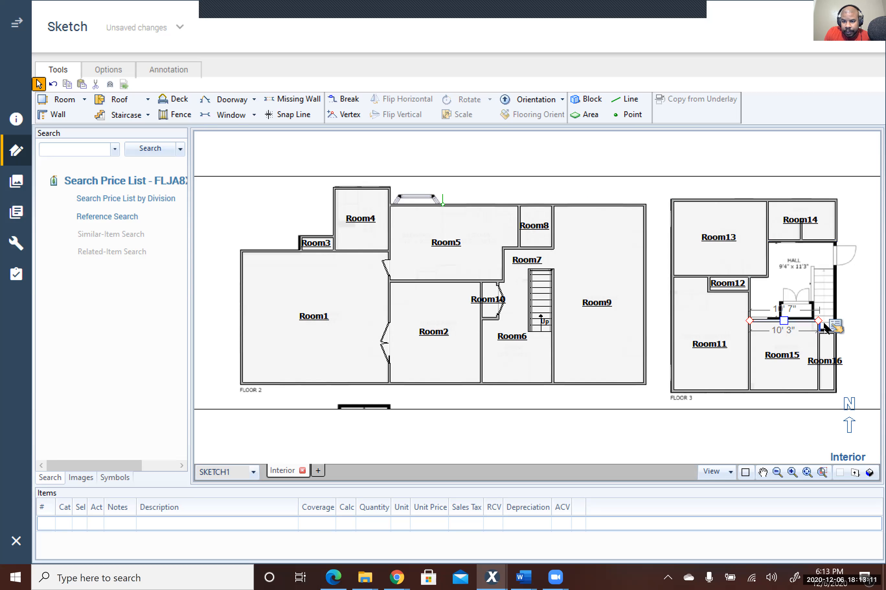
left_click(819, 333)
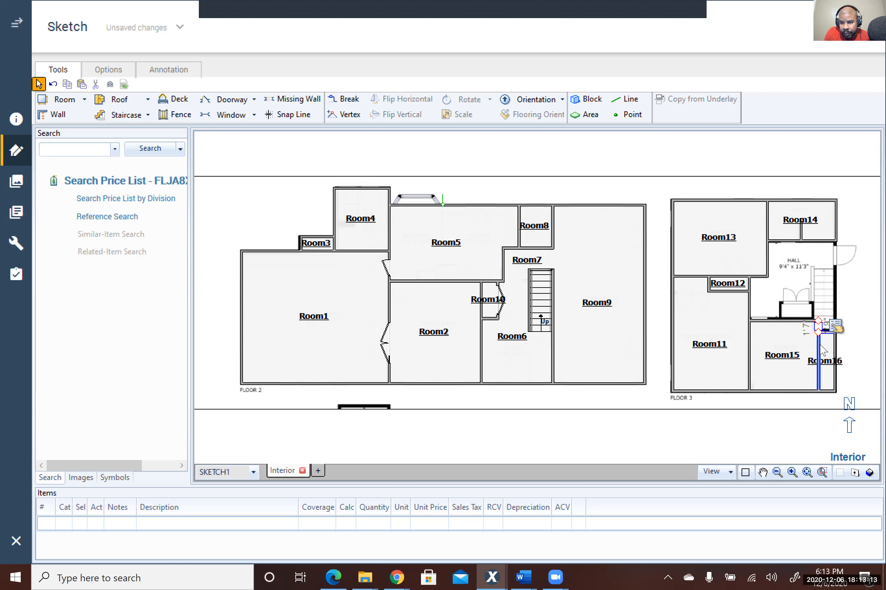
left_click(782, 359)
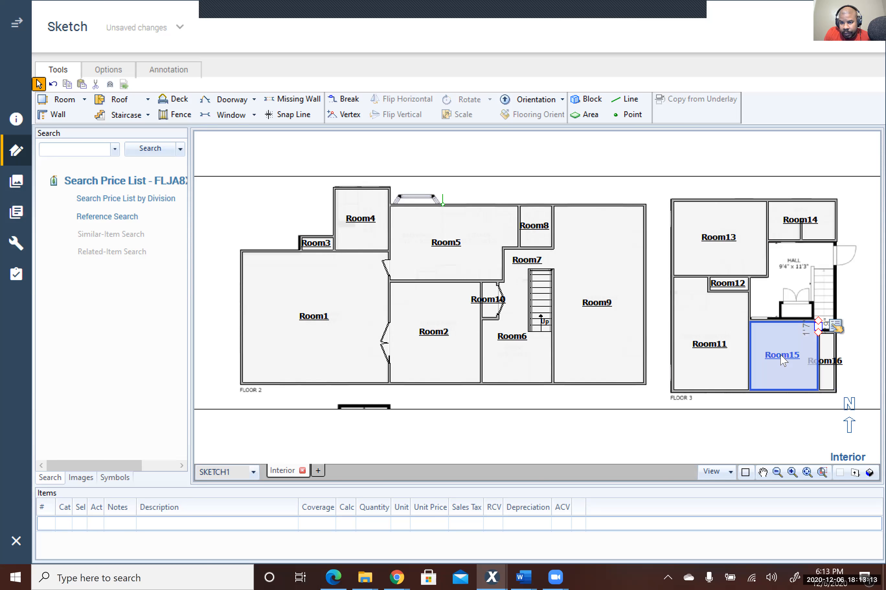
left_click(747, 474)
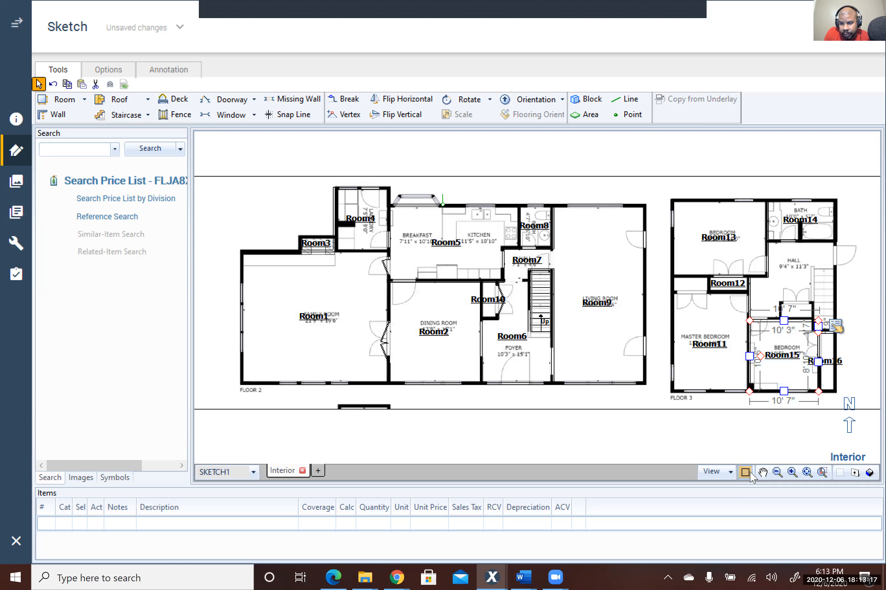
left_click(746, 473)
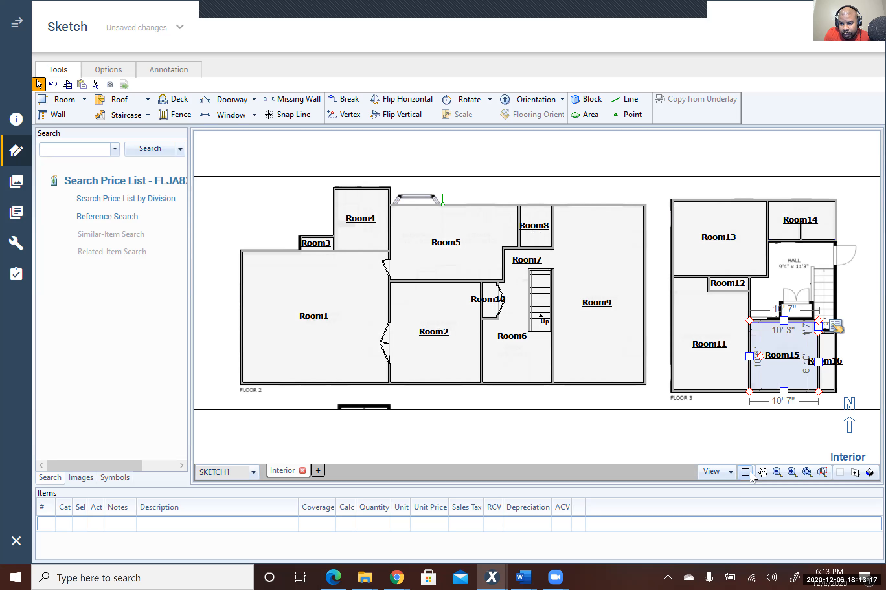
left_click(864, 345)
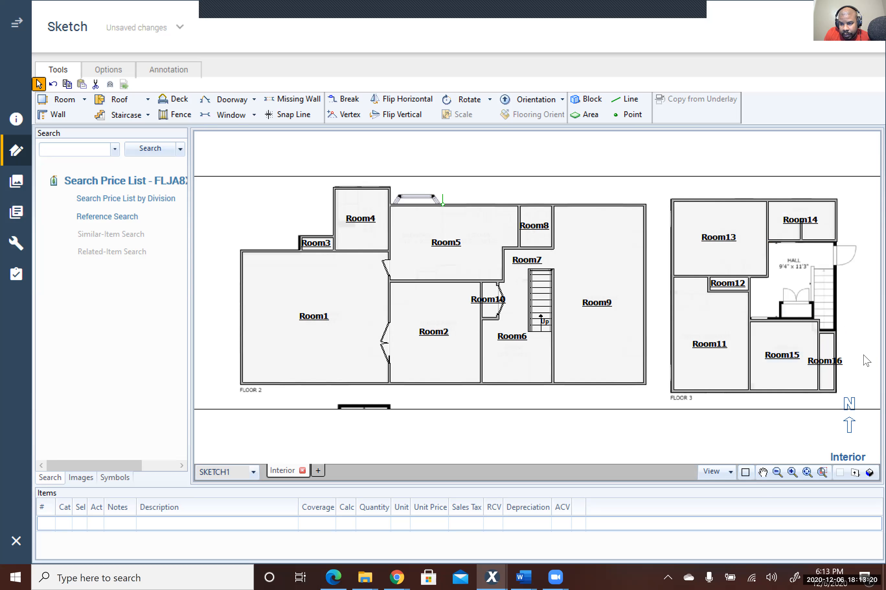
Raise Room16's north wall to the underlay line, lengthening the lower segment of Room15's east wall to about 9' 2".
left_click(825, 332)
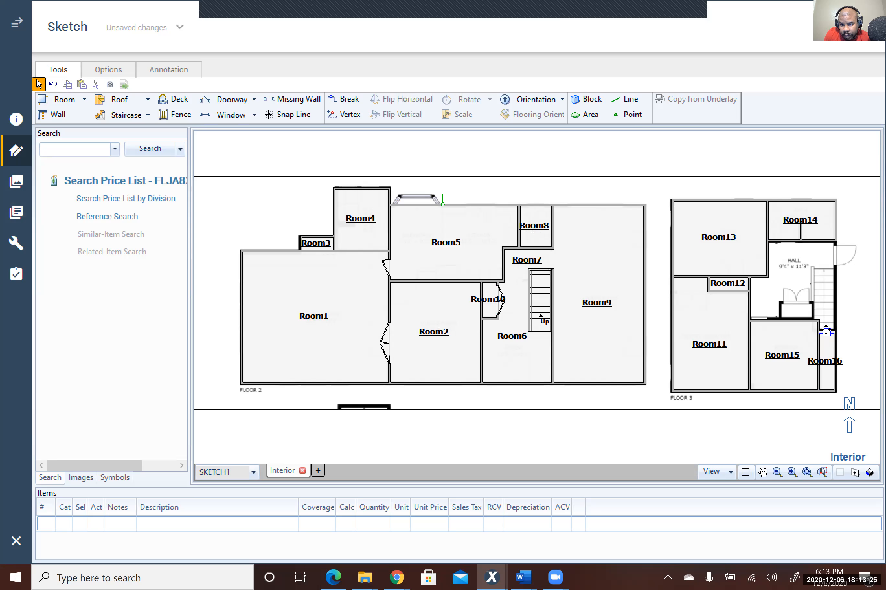
left_click_drag(825, 331, 814, 330)
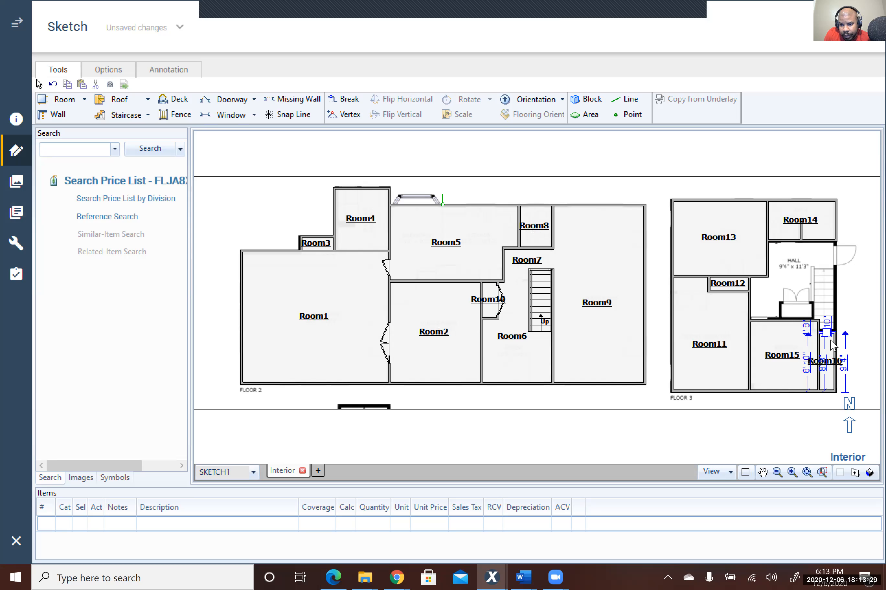
left_click(344, 100)
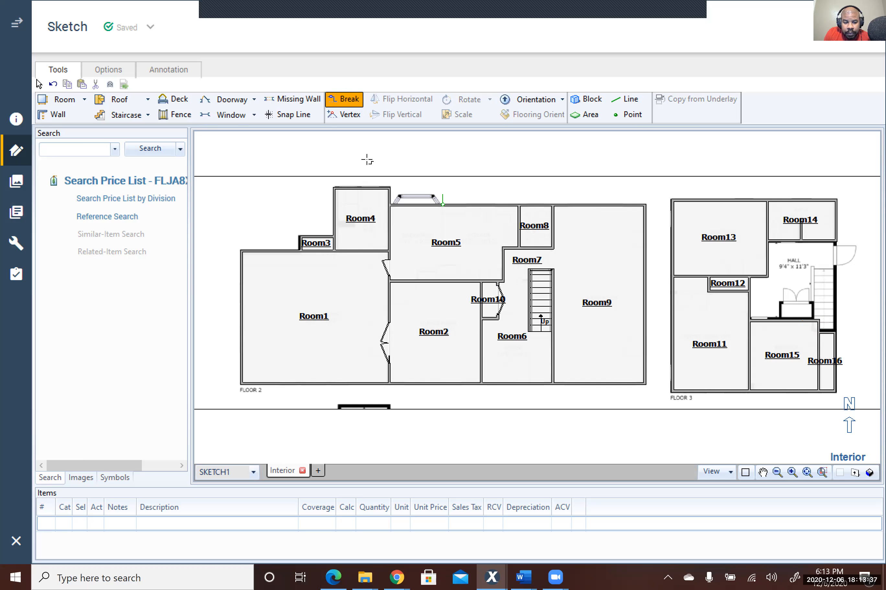
key("Escape")
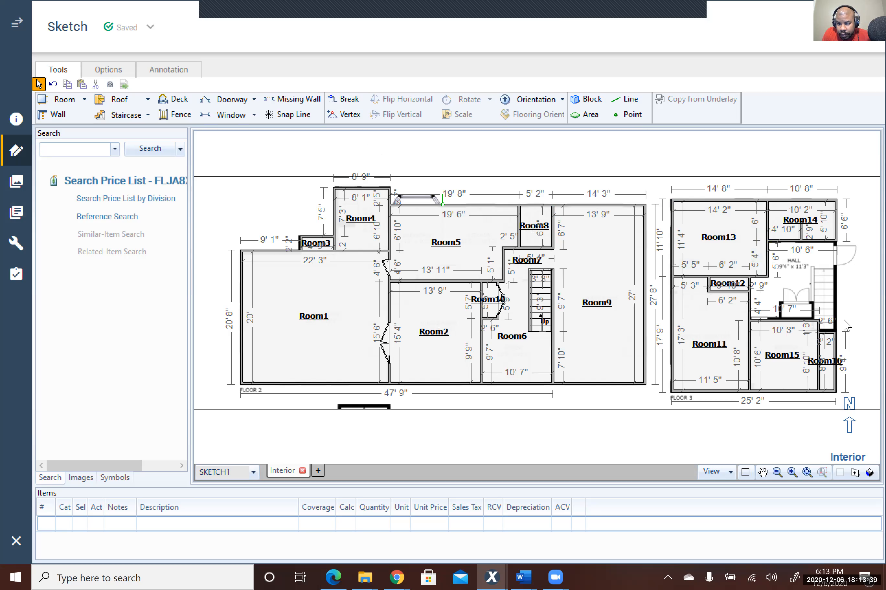
left_click(826, 331)
left_click_drag(828, 333, 827, 331)
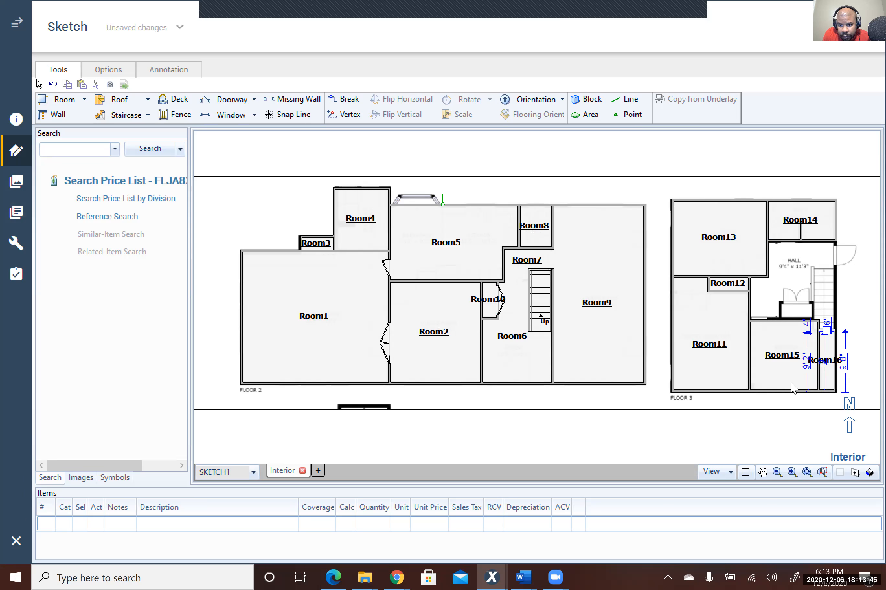
left_click(346, 100)
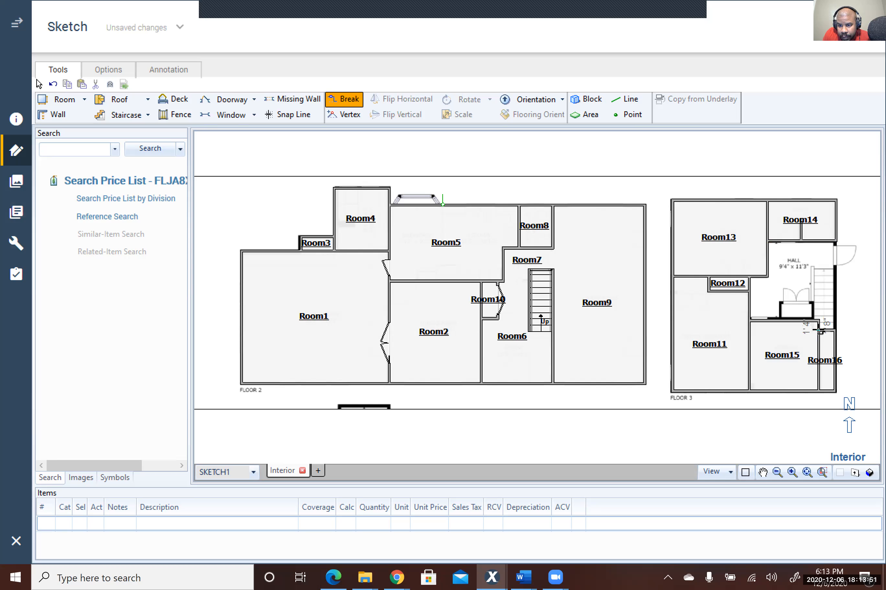
key("Escape")
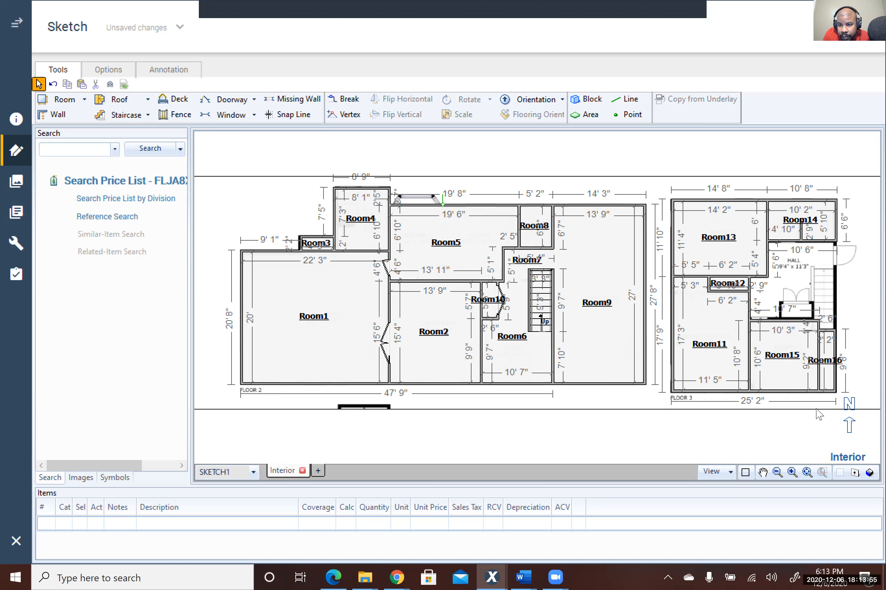
Pull the short upper segment of Room15's east wall inward, narrowing the bedroom's north end to about 9' 4".
left_click(818, 328)
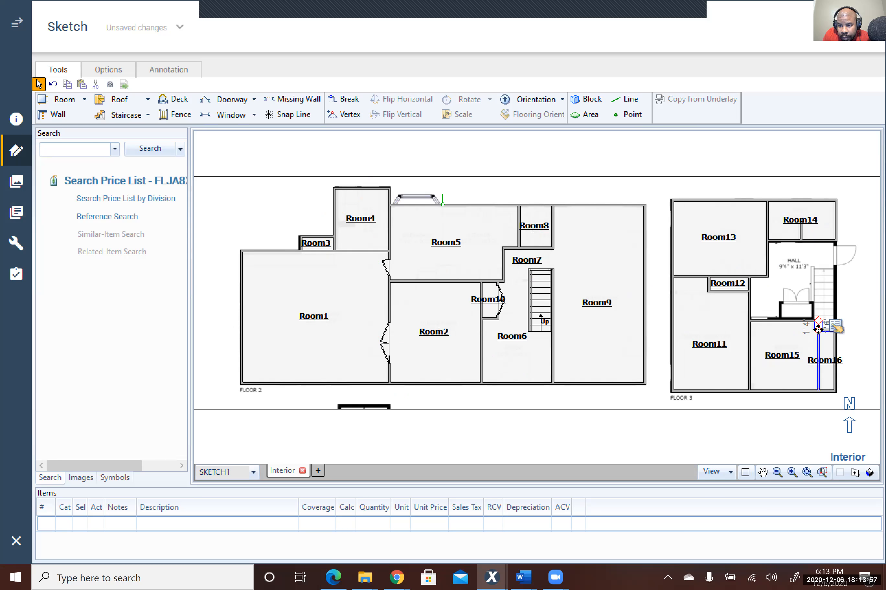
mouse_move(817, 328)
left_mouse_down()
mouse_move(804, 326)
mouse_move(811, 327)
left_mouse_up()
left_click_drag(812, 327, 812, 326)
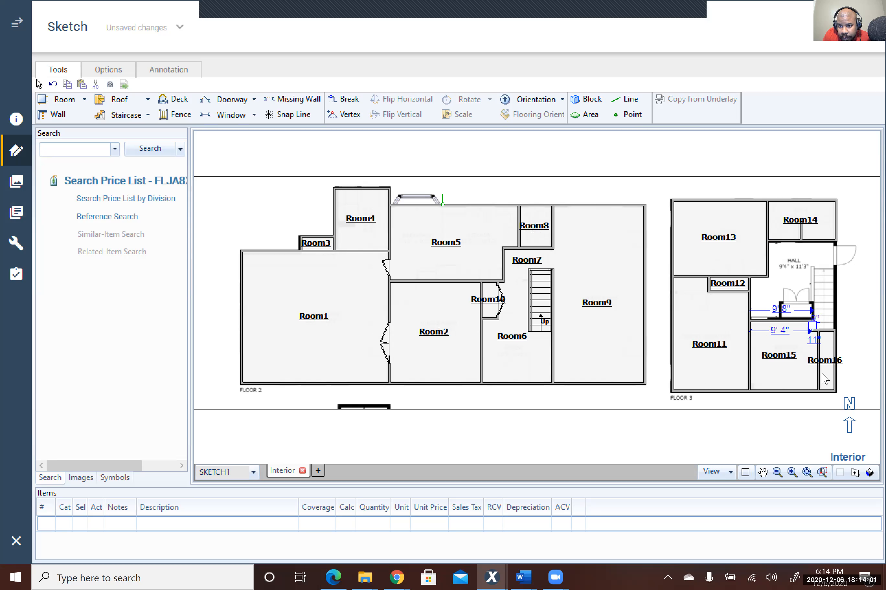
key("Escape")
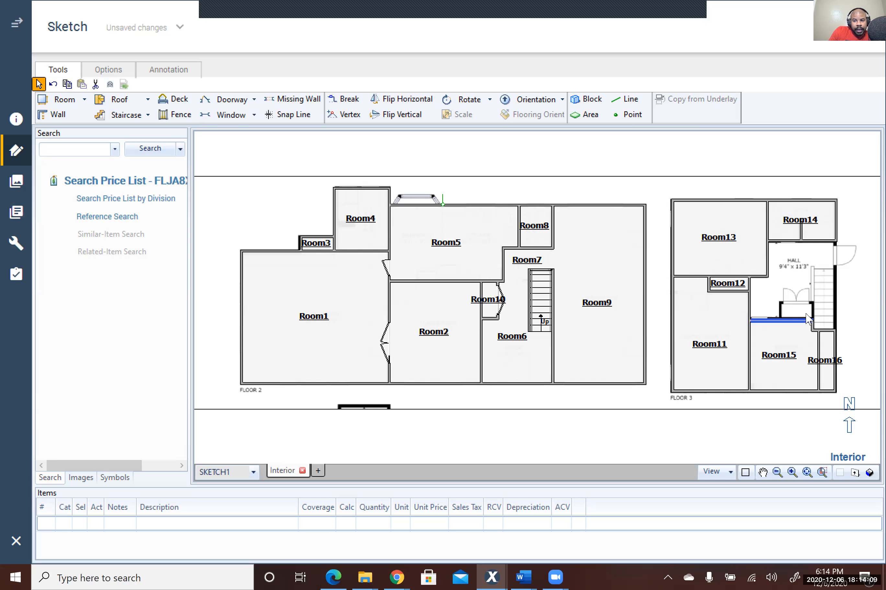
Pull Room15's north wall upward to form the hall, extending its north side up to the bathroom Room14.
left_click(780, 323)
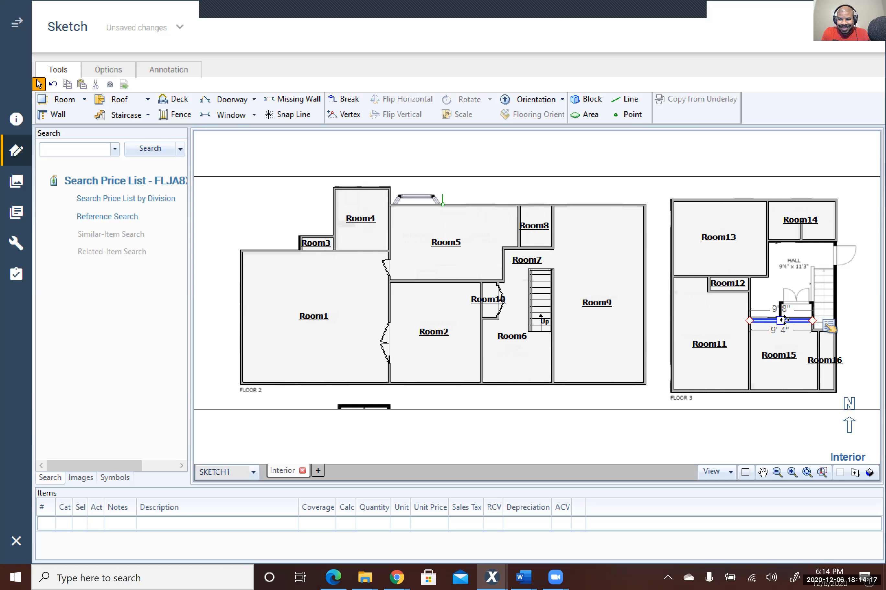
left_click_drag(781, 324, 792, 281)
left_click(772, 276)
left_click_drag(790, 276, 798, 247)
Pull Room17's east wall outward to the exterior wall line and extend its southeast wall segment down to closet Room16.
left_click(813, 297)
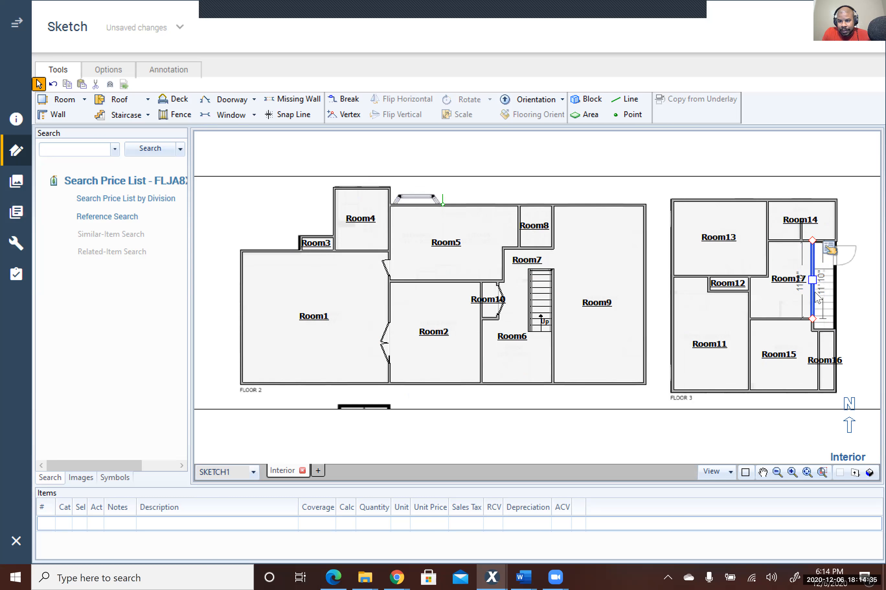
left_click_drag(813, 280, 836, 280)
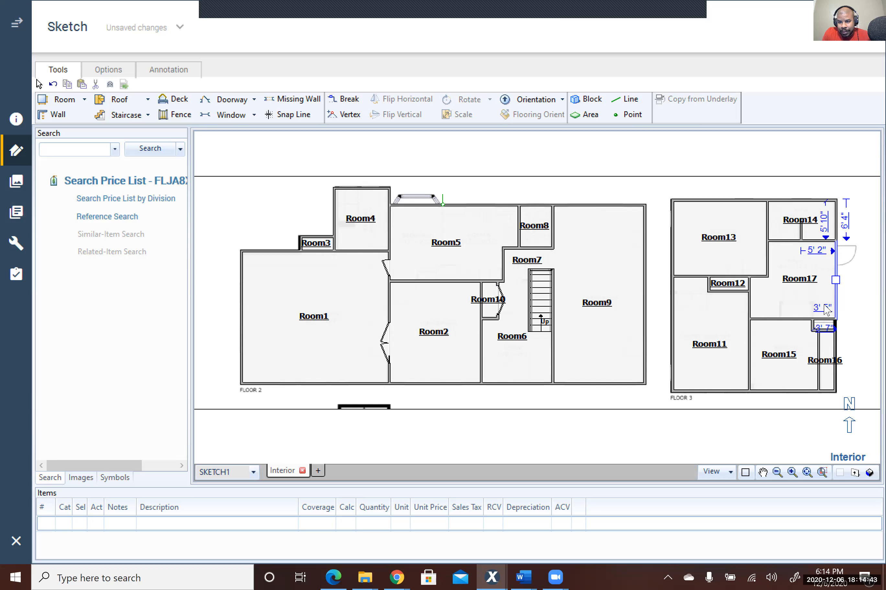
left_click(824, 319)
left_click_drag(824, 320, 821, 328)
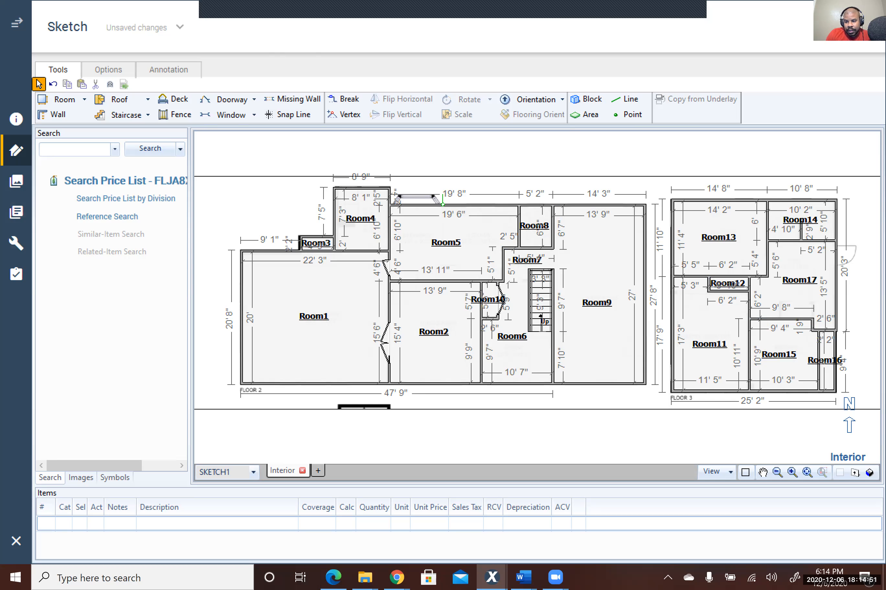
Break Room17's south wall and pull its east segment about 2' 5" into the hall to form the closet shown on the underlay.
left_click(746, 472)
left_click(746, 473)
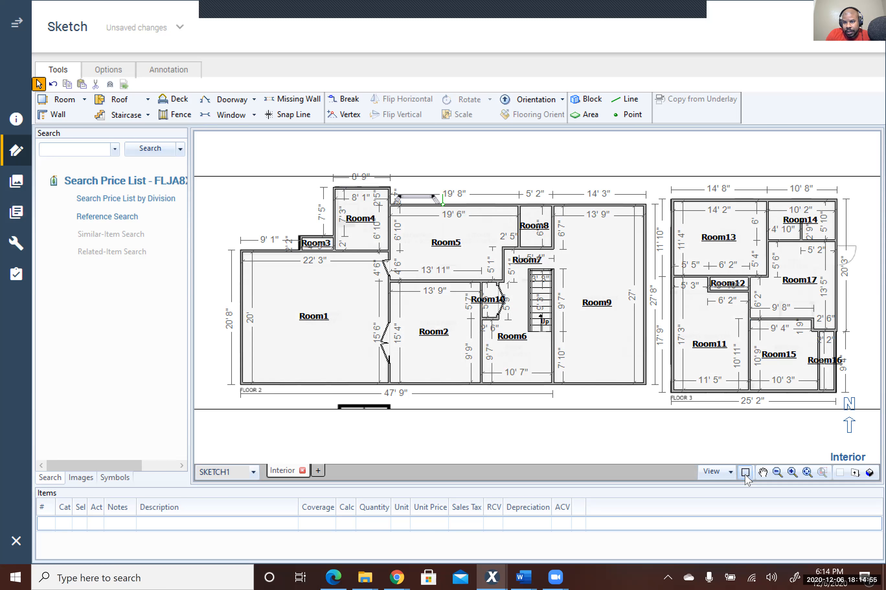
left_click(746, 473)
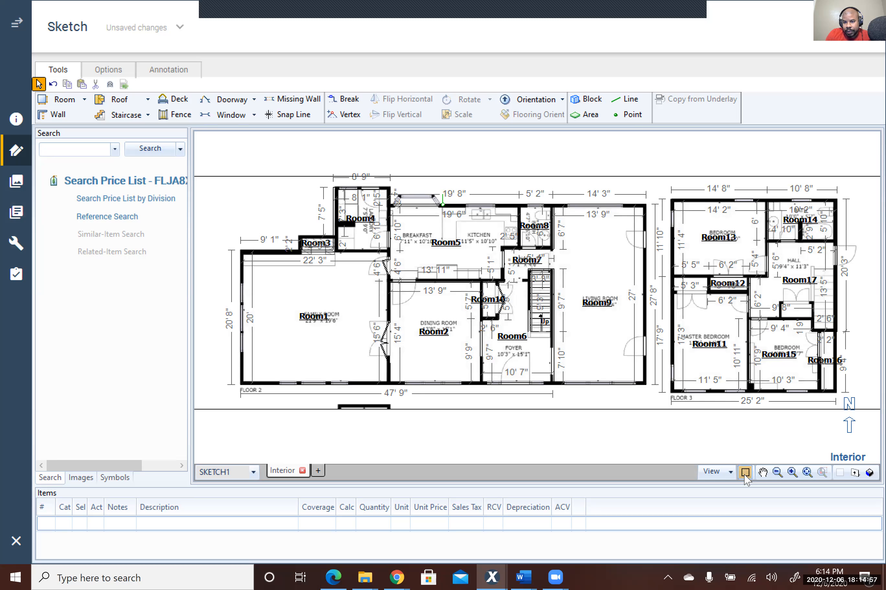
left_click(745, 474)
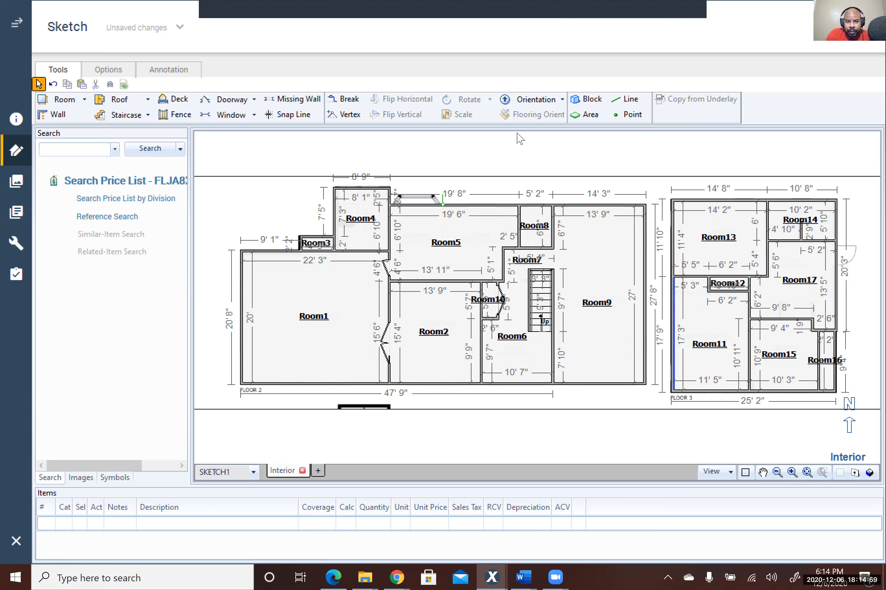
left_click(337, 101)
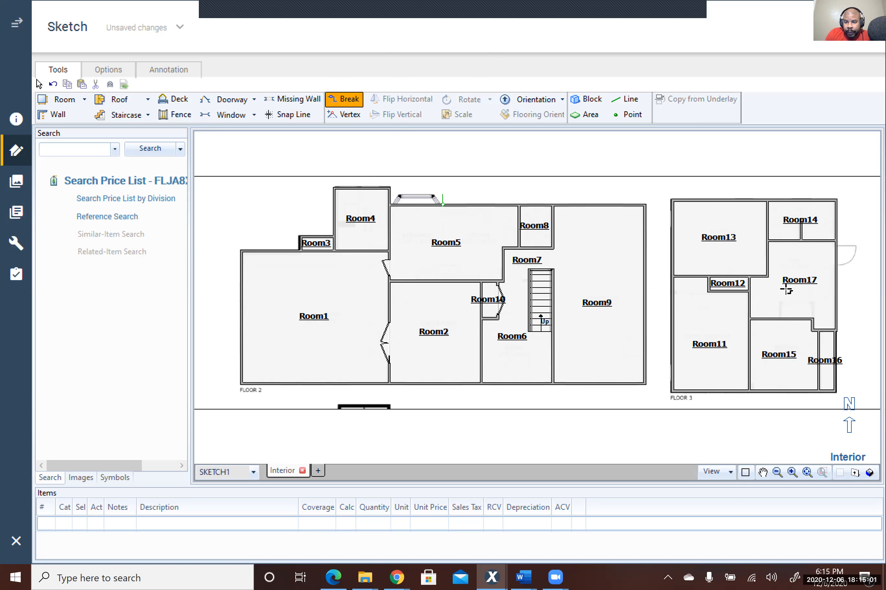
left_click(779, 319)
left_click(819, 319)
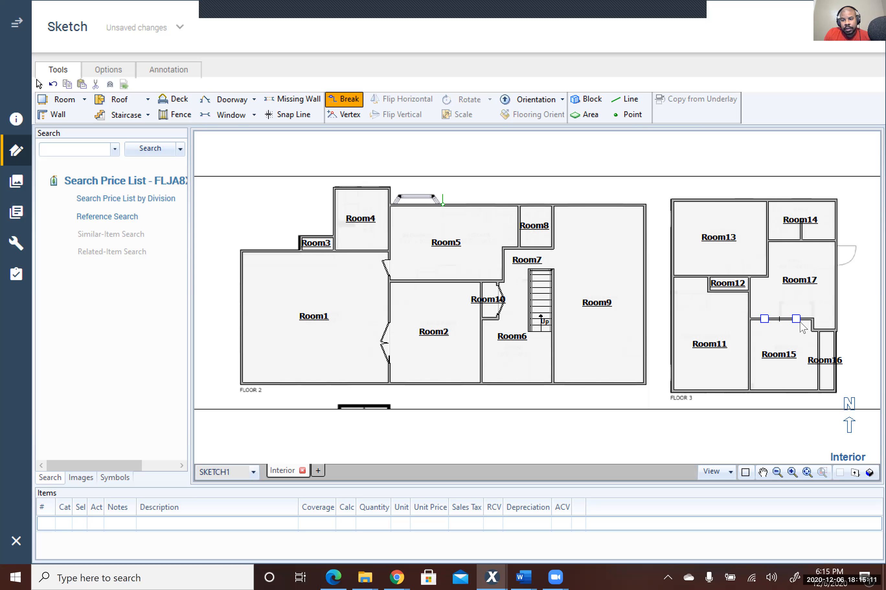
left_click_drag(796, 319, 800, 306)
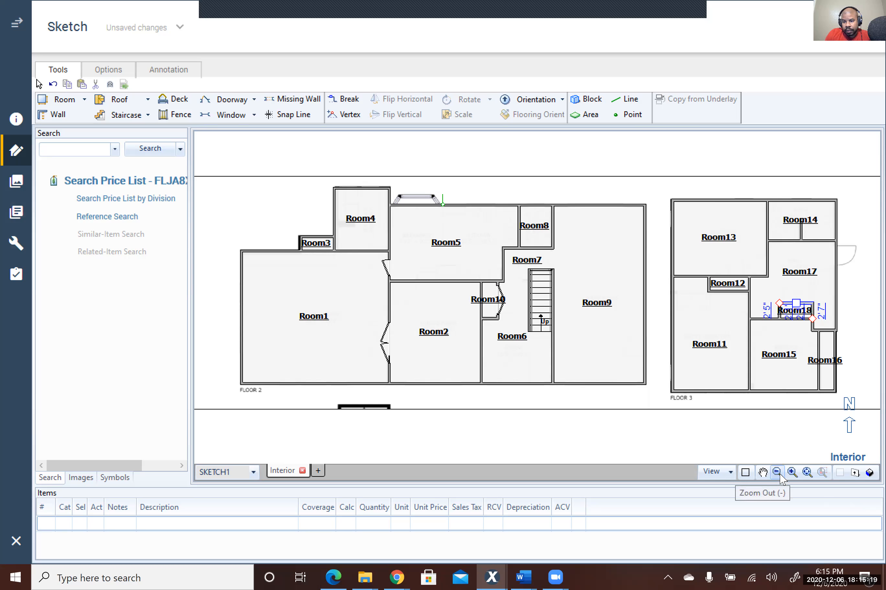
left_click(745, 474)
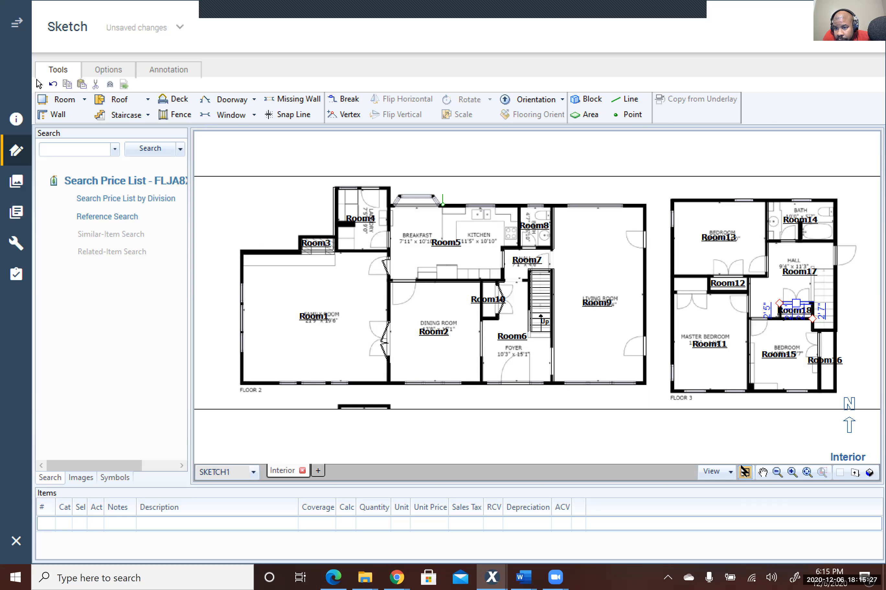
left_click(745, 473)
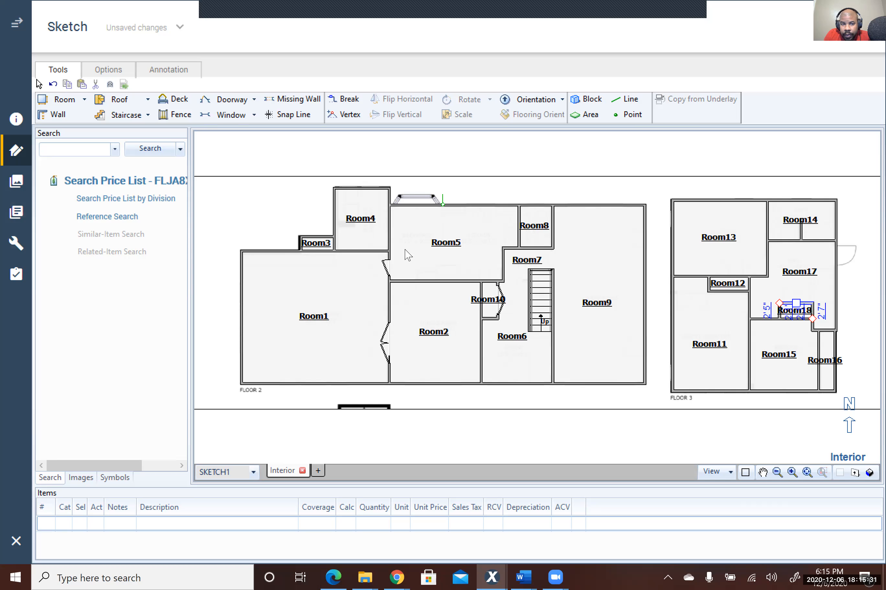
Draw a staircase about 9' 9" long along Room17's east wall, running down to closet Room16.
left_click(124, 85)
left_click(123, 115)
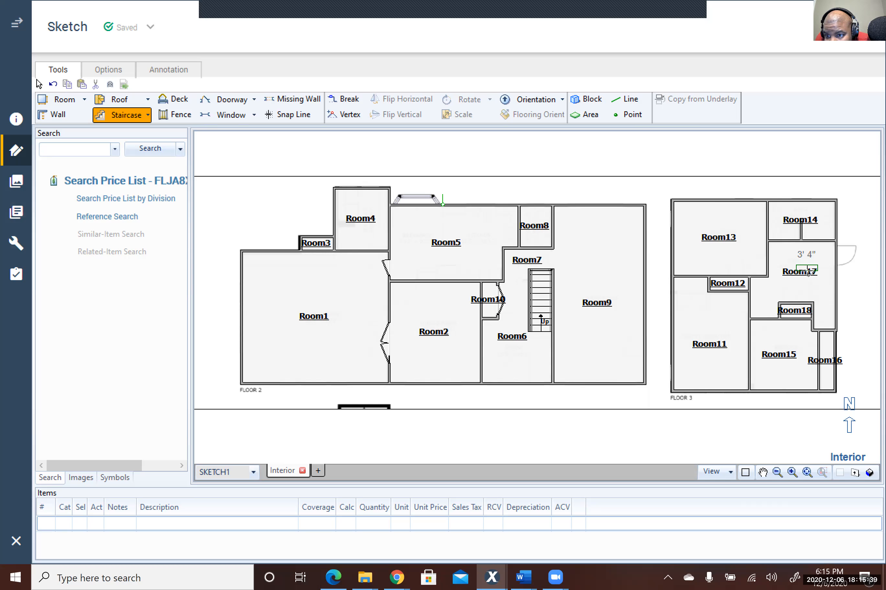
left_click_drag(826, 272, 835, 328)
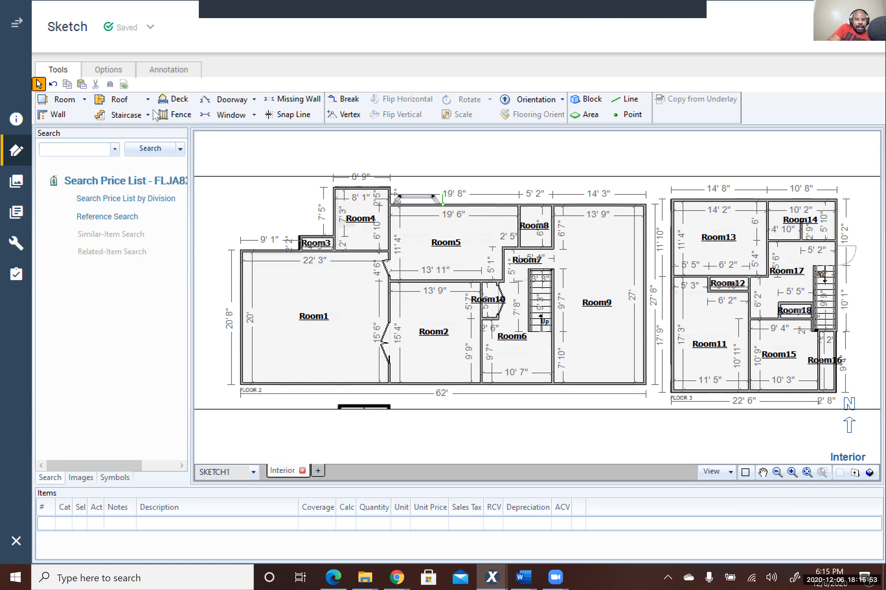
left_click(254, 115)
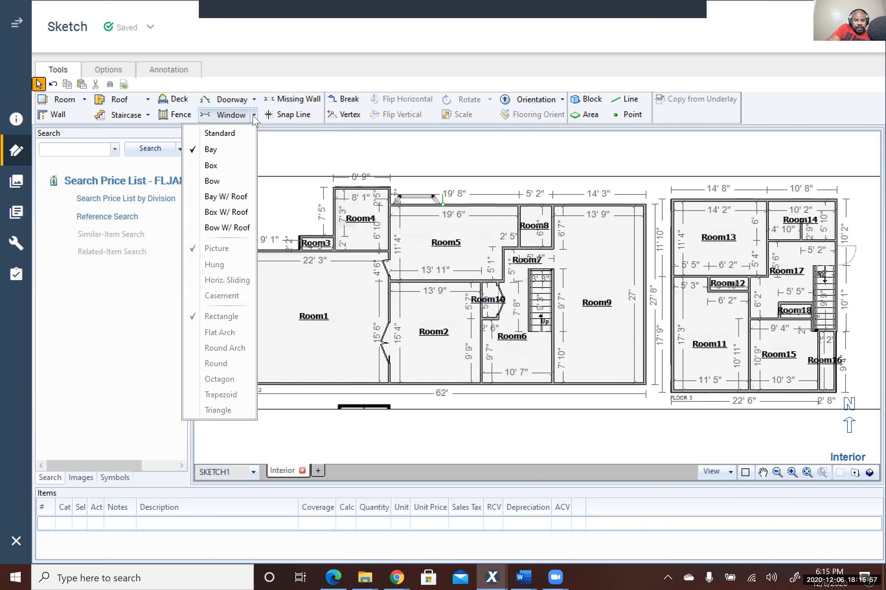
left_click(210, 149)
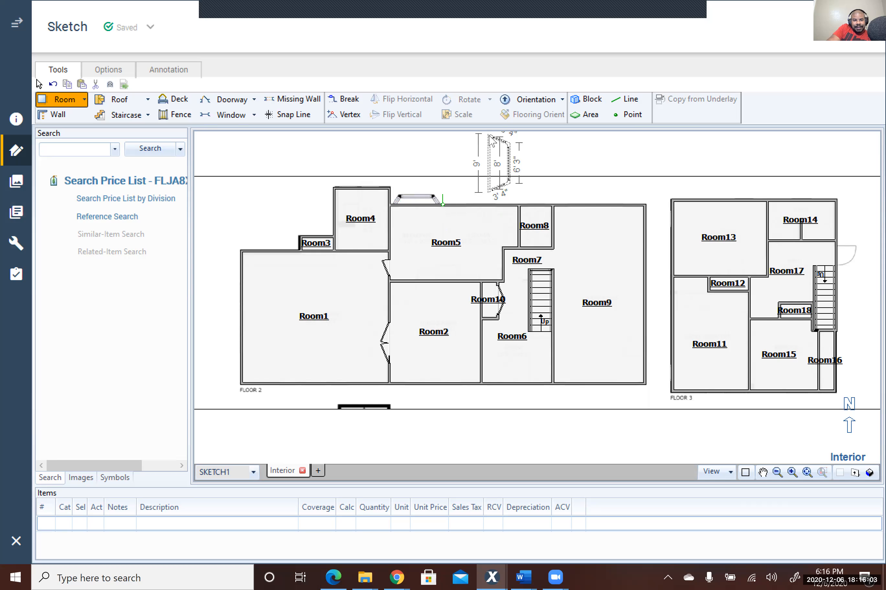
key("Escape")
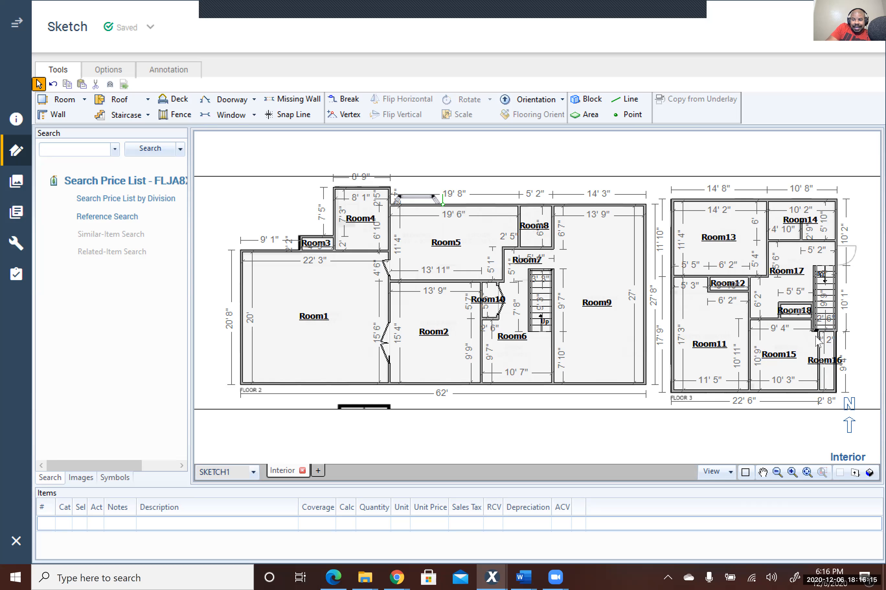
Try to adjust the wall between Room15 and Room16, opening its dimension for editing.
left_click(817, 358)
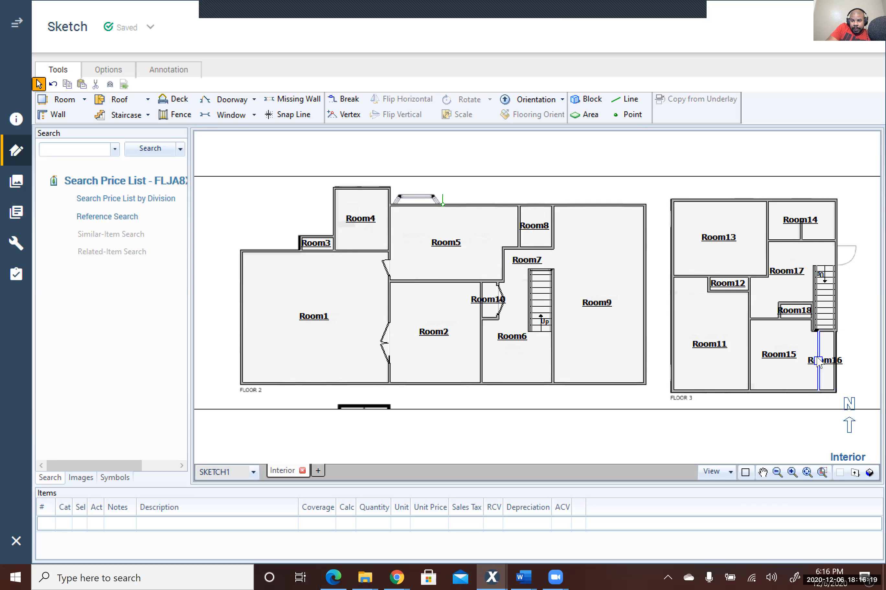
mouse_move(816, 358)
left_mouse_down()
mouse_move(806, 360)
mouse_move(815, 359)
left_mouse_up()
left_click(771, 343)
left_click(814, 340)
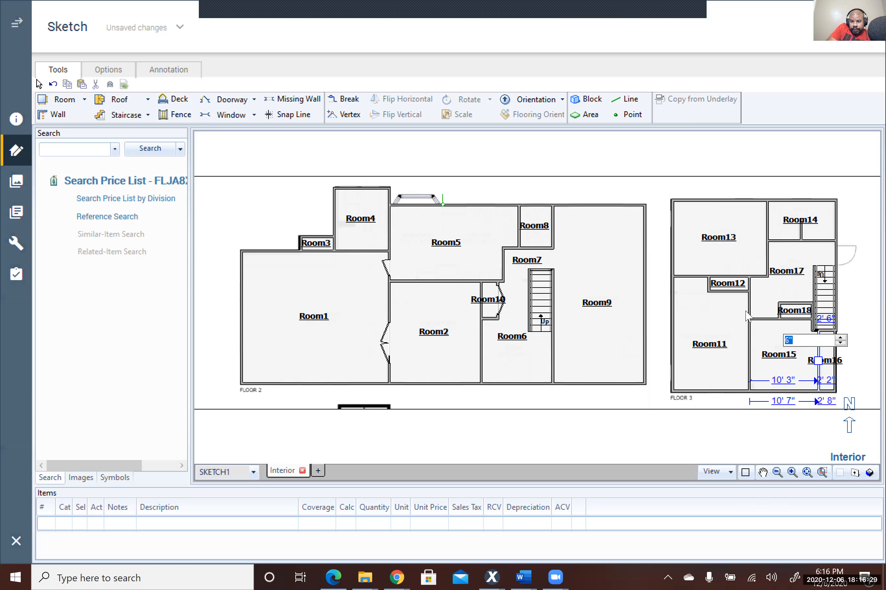
left_click(765, 326)
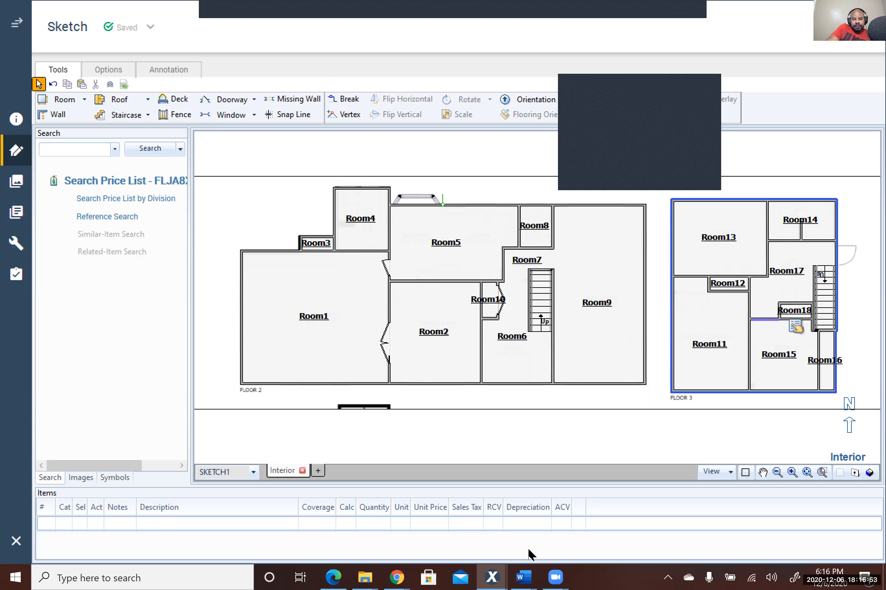
left_click(568, 283)
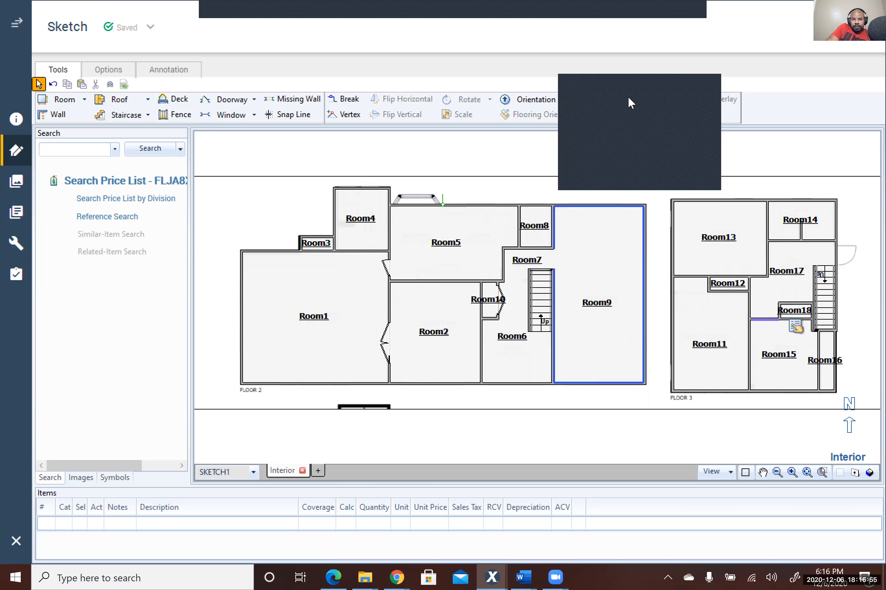